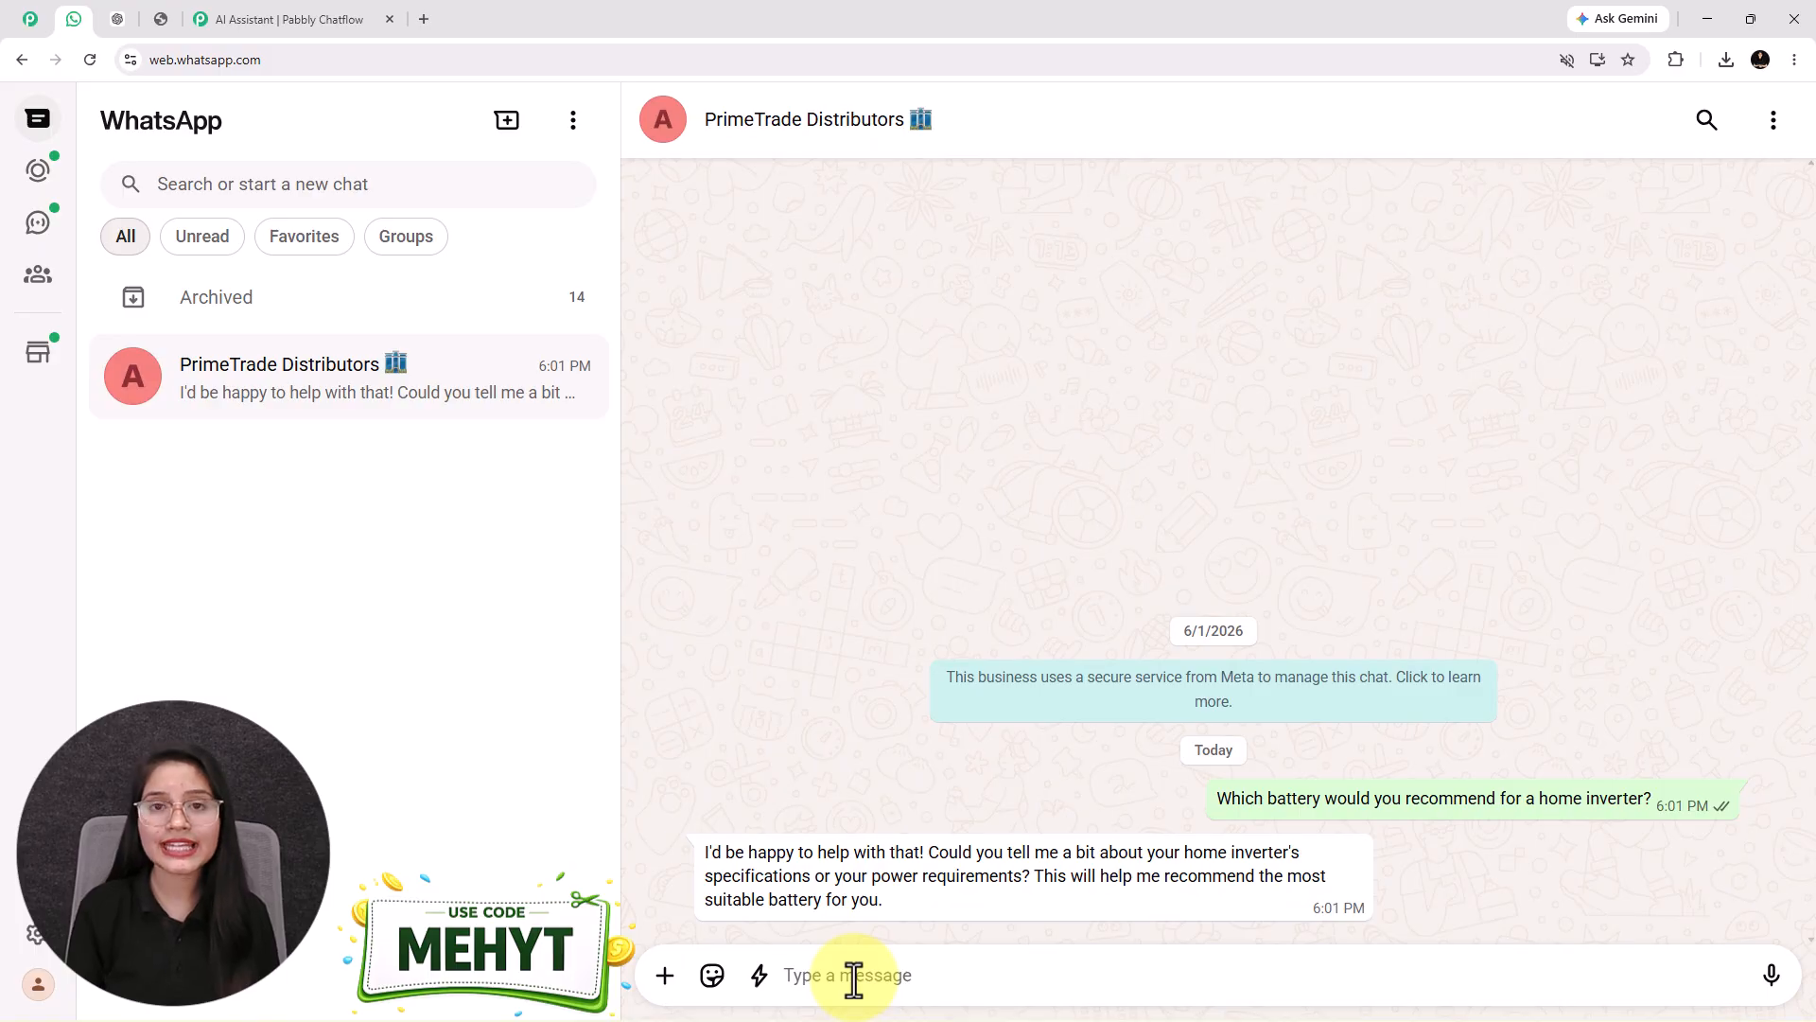
Send PrimeTrade Distributors the 900VA inverter's backup needs (4 fans, 6 LED lights, TV, Wi-Fi router) and end the chat with "No Thank You"
text(It's a 900VA inverter, and I mainly need backup for 4 fans, 6 LED lights, a TV, and a Wi-Fi router during power cuts.)
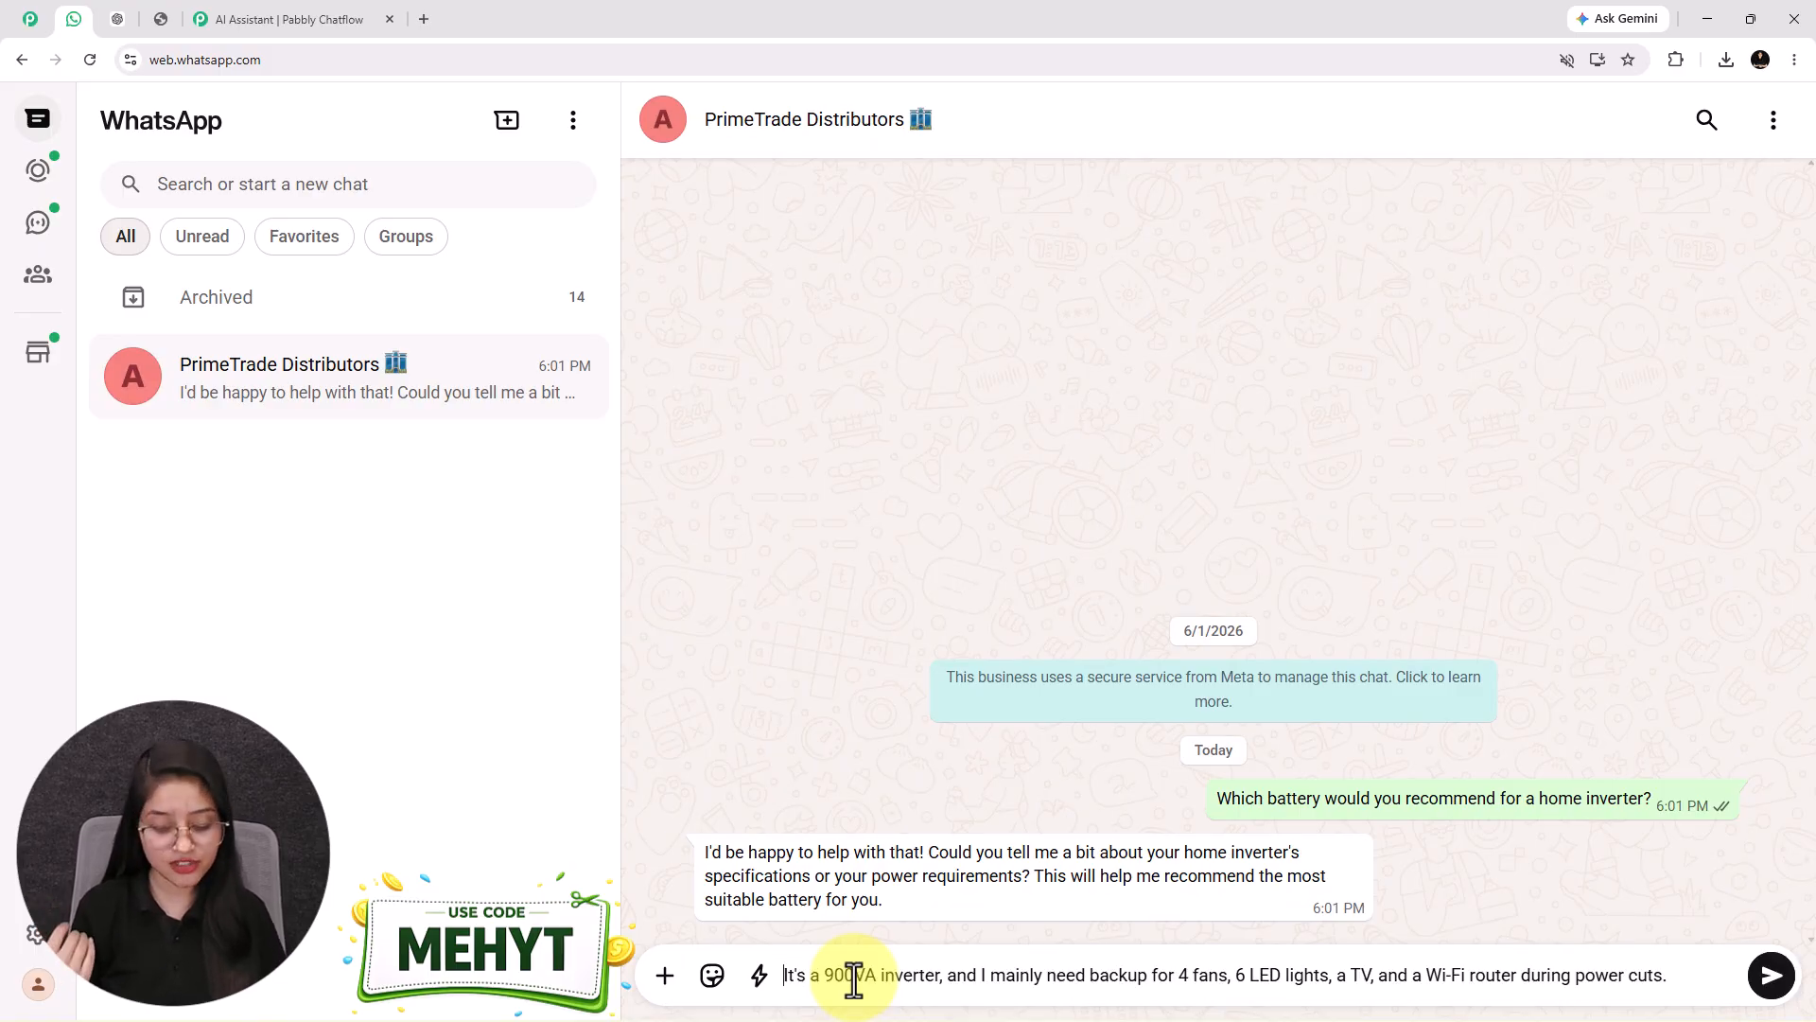
key(Return)
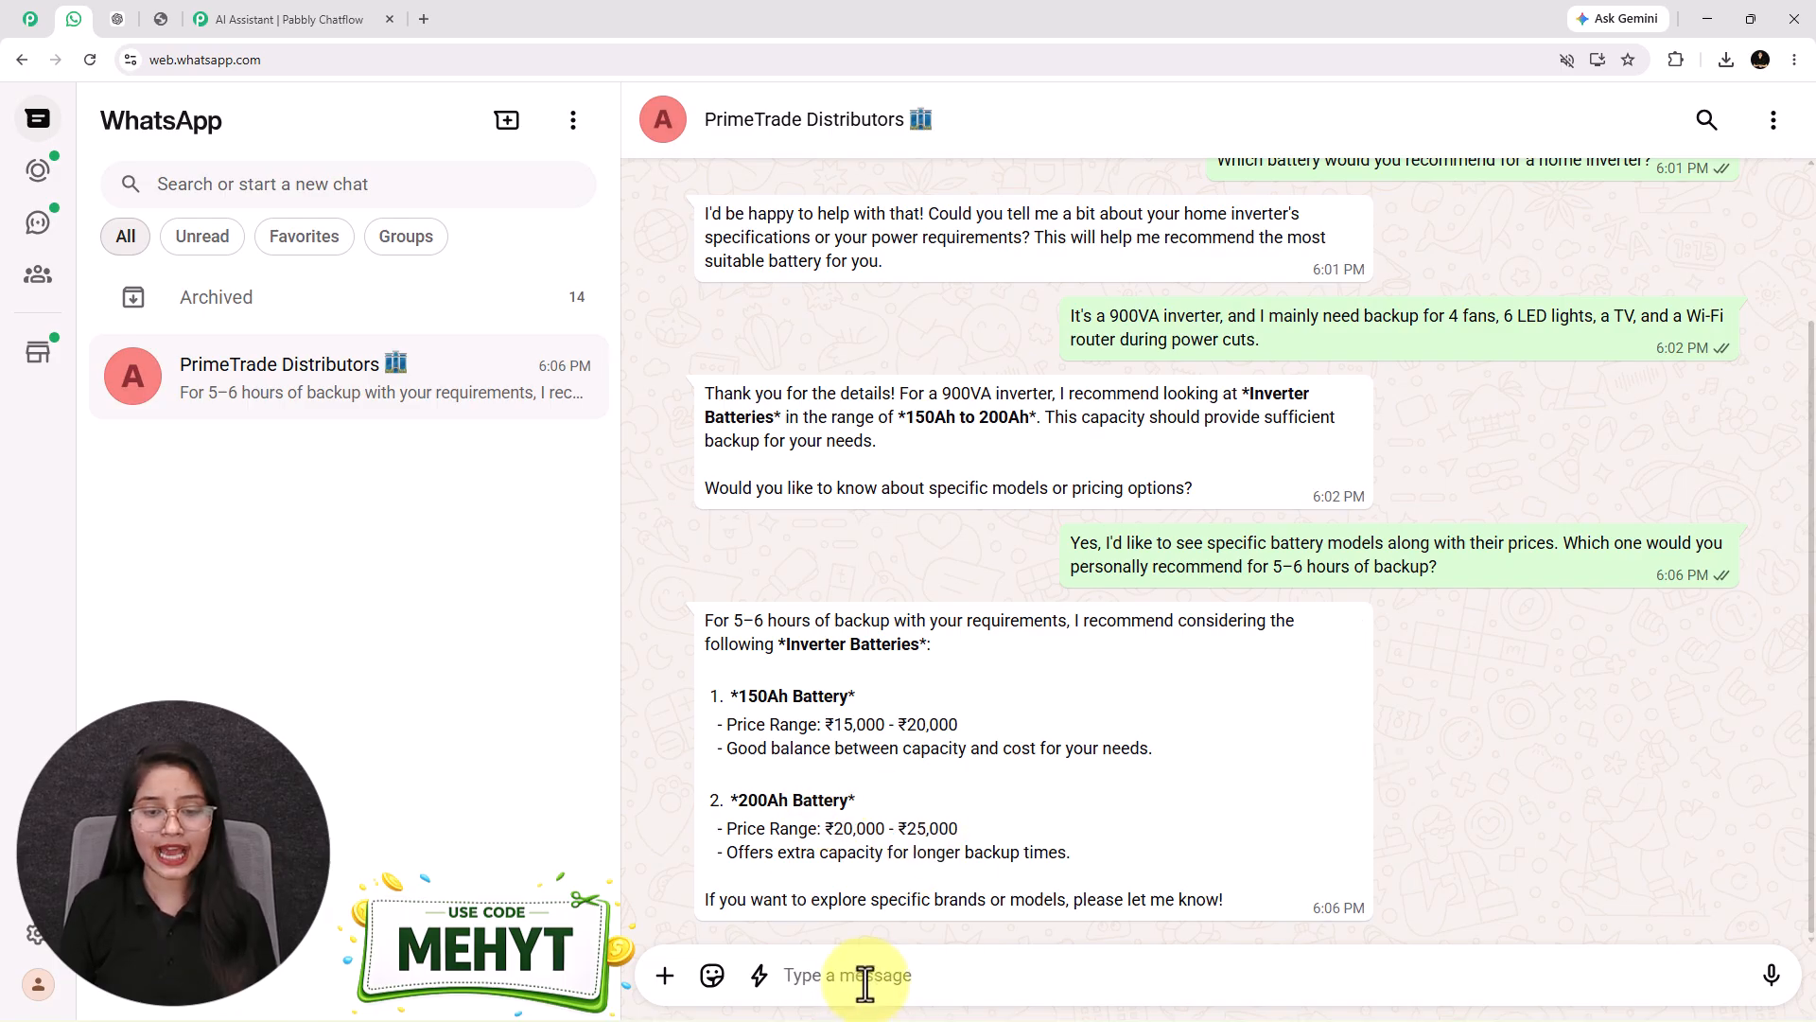
text(No Thank You)
key(Return)
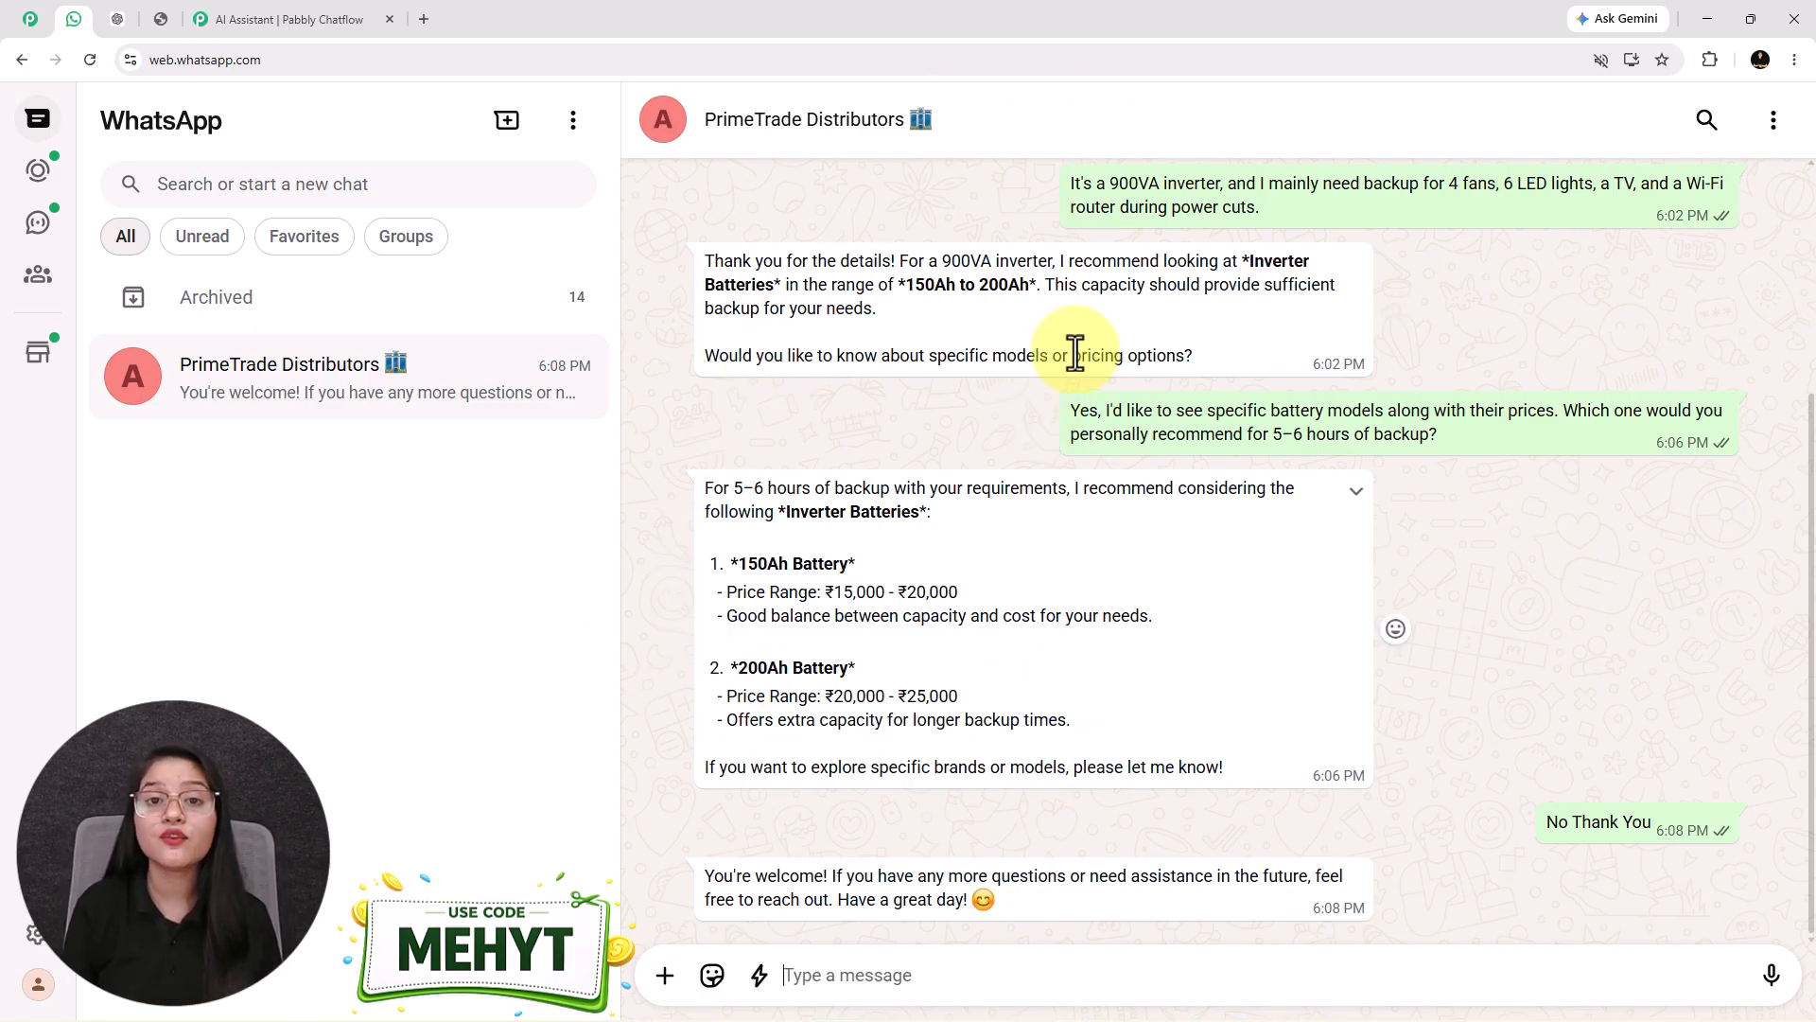
Look over the assistant's interface settings, the Pabbly Chatflow website and the WhatsApp conversation with PrimeTrade Distributors
click(223, 6)
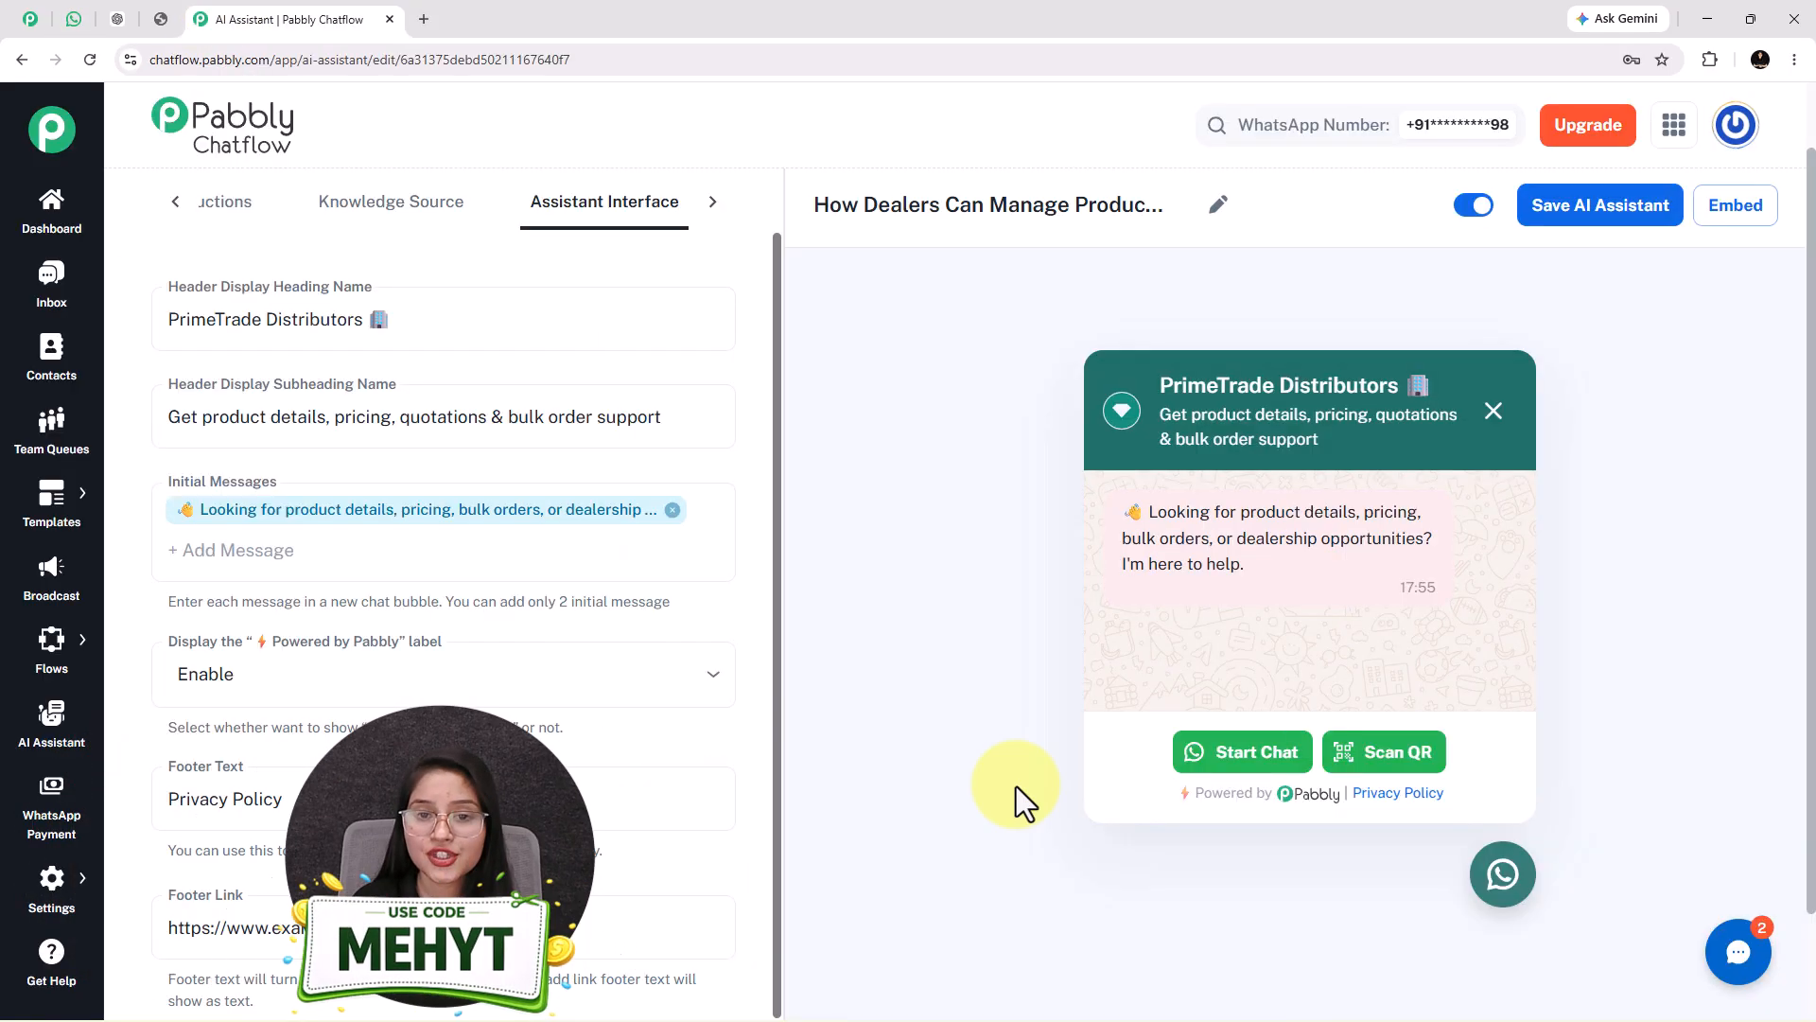
click(30, 21)
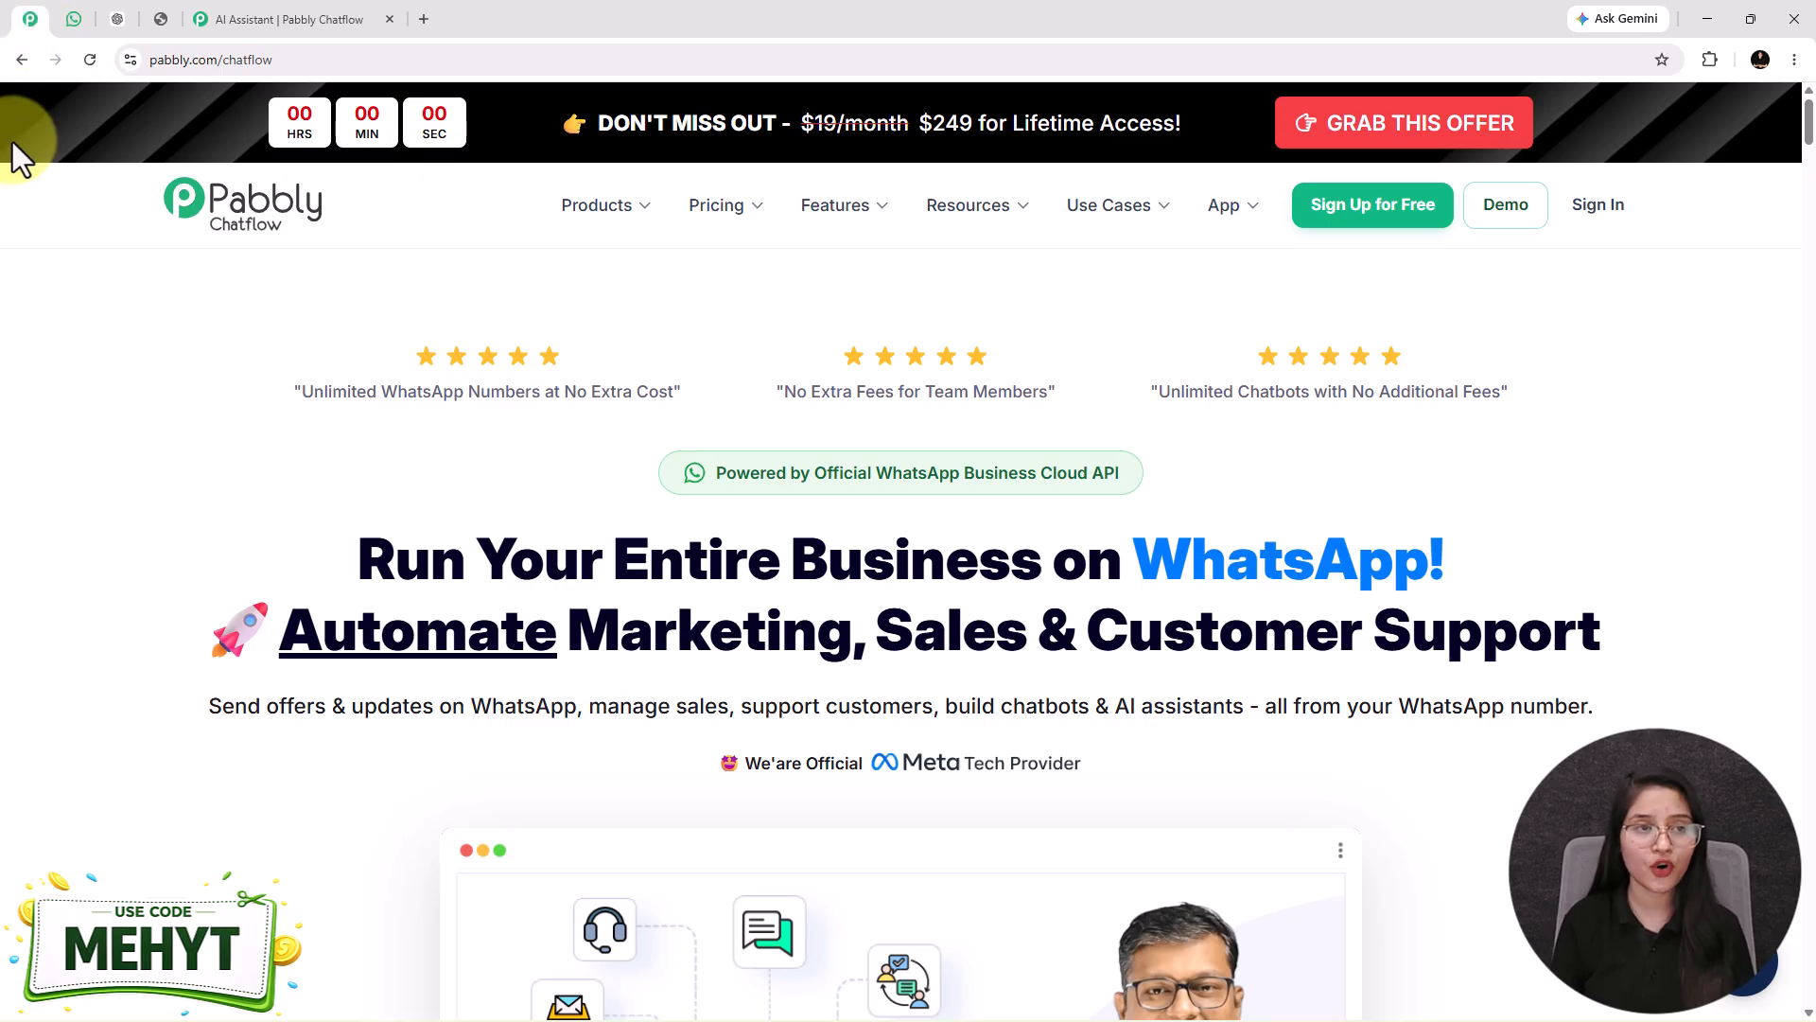
click(74, 19)
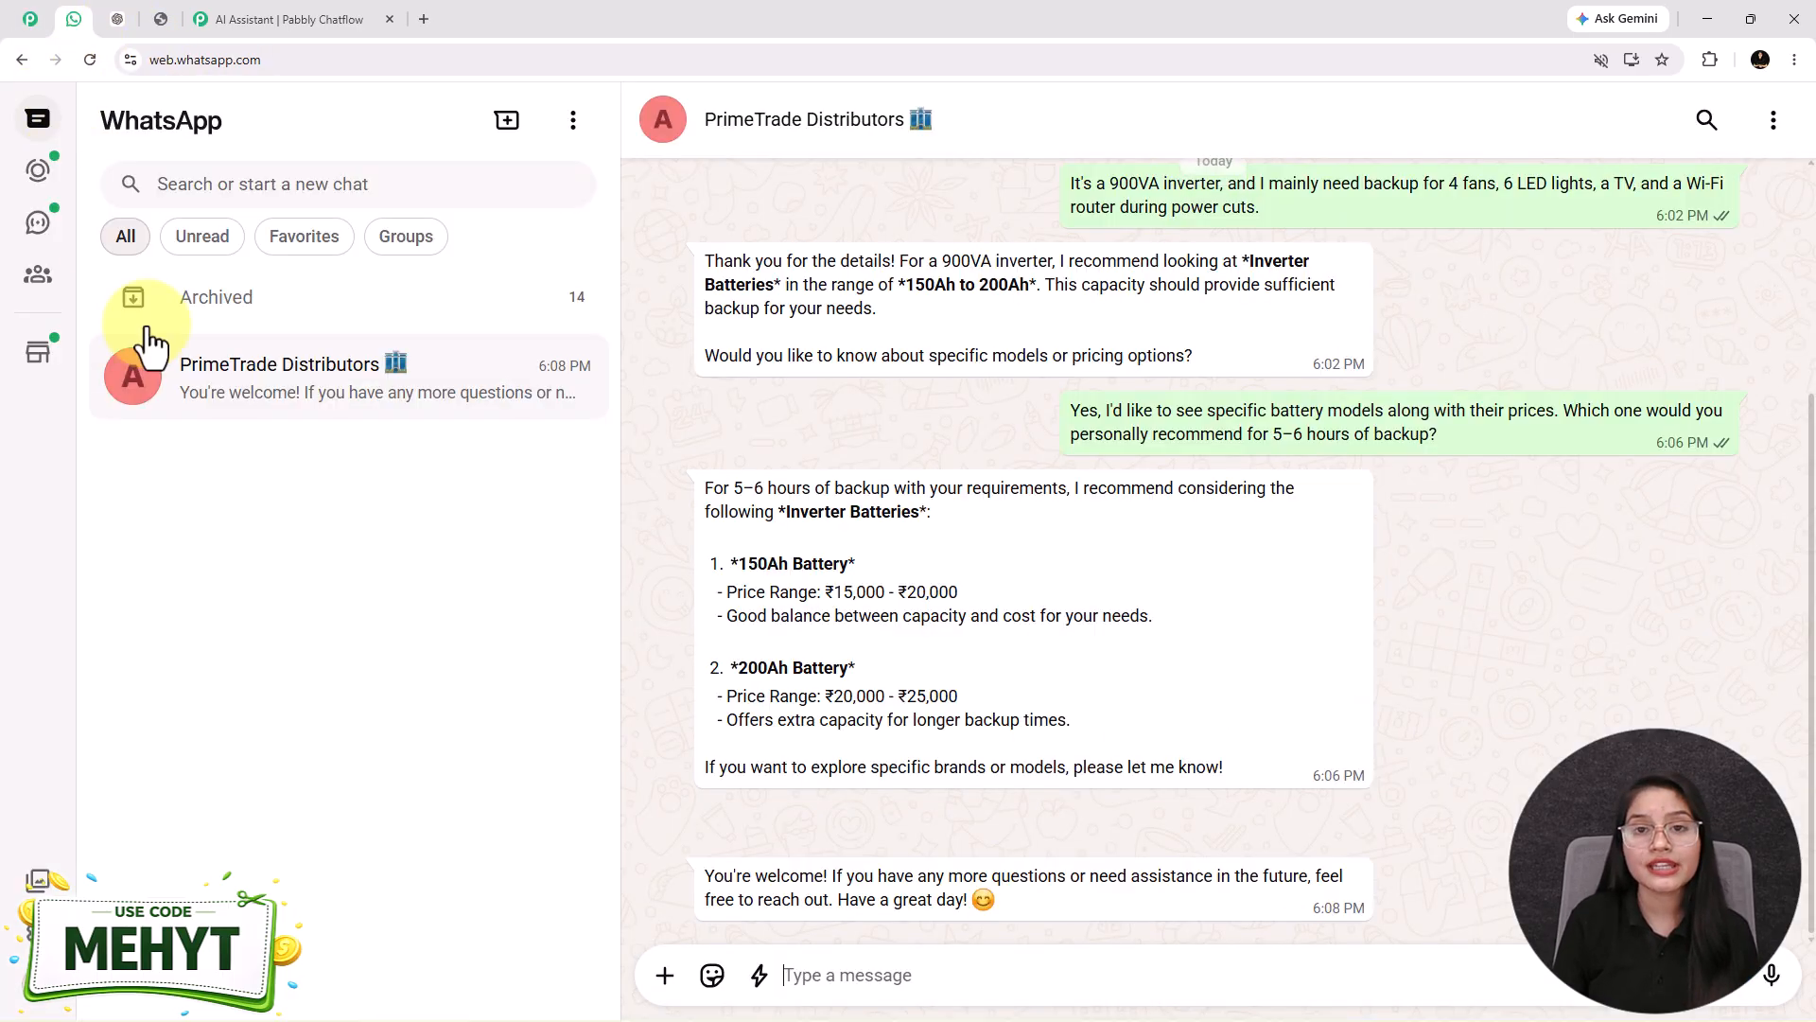
scroll(1393, 783, up, 3)
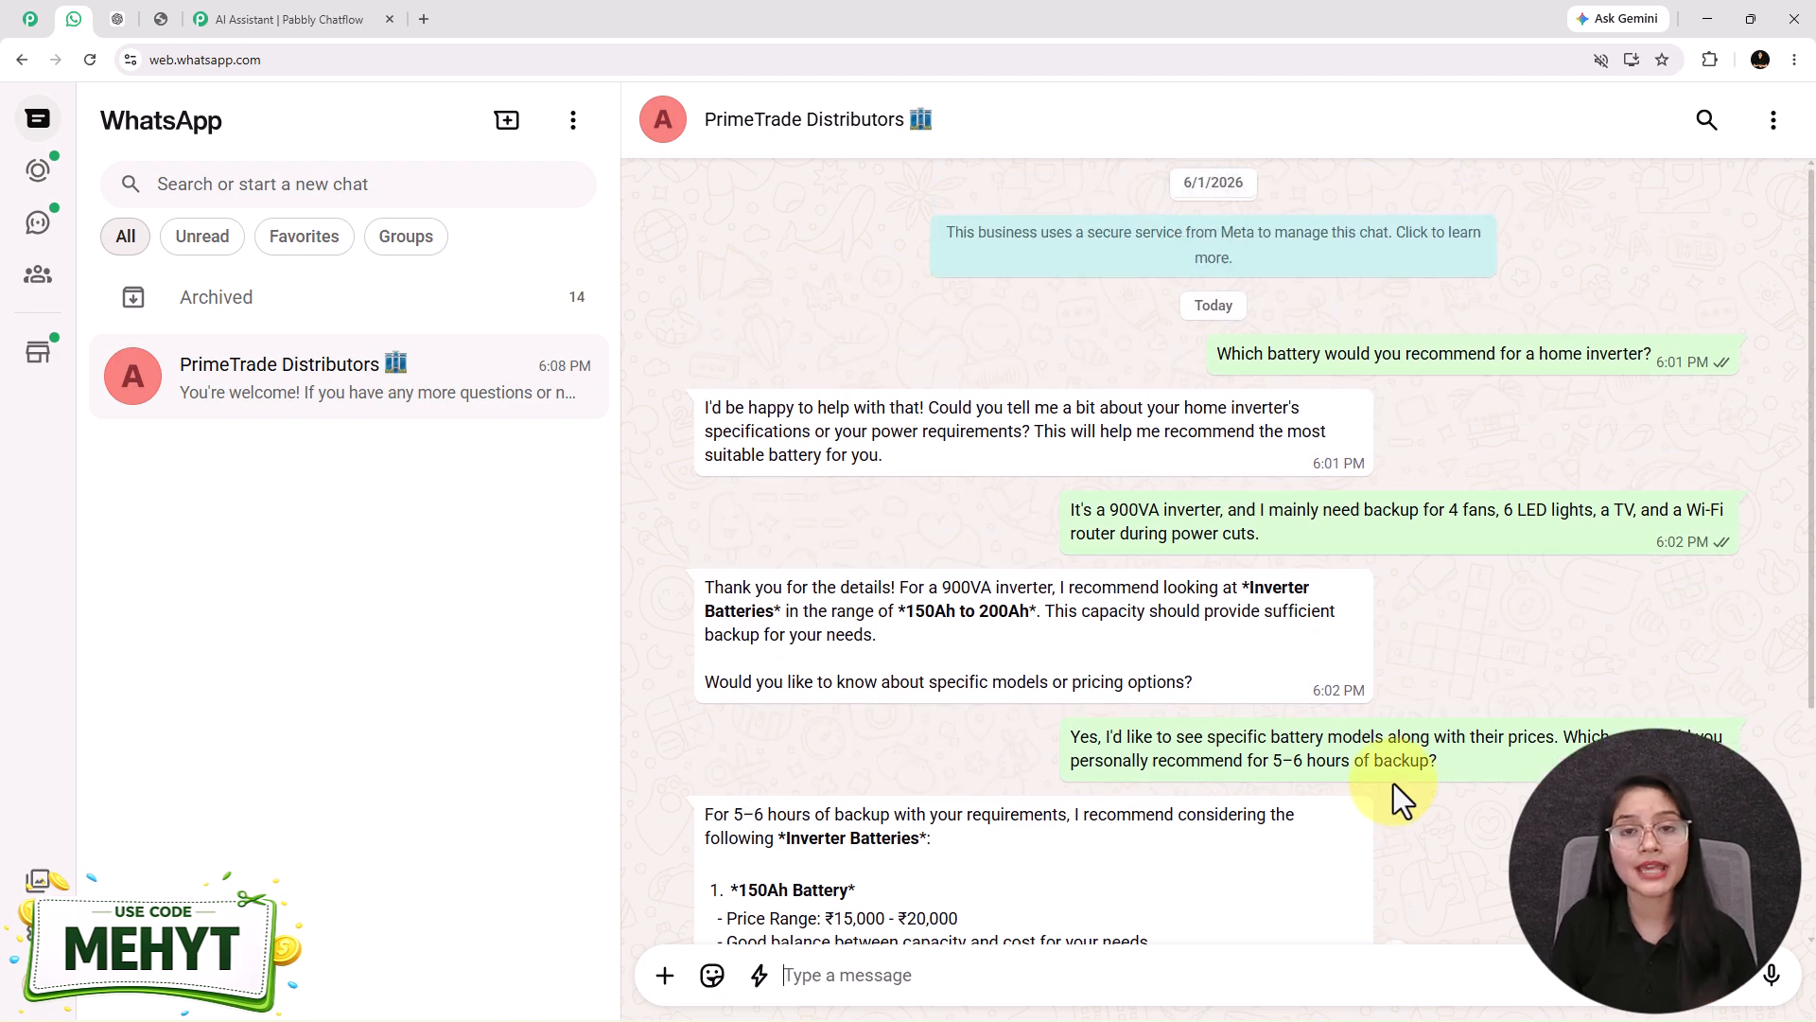
scroll(1393, 783, down, 3)
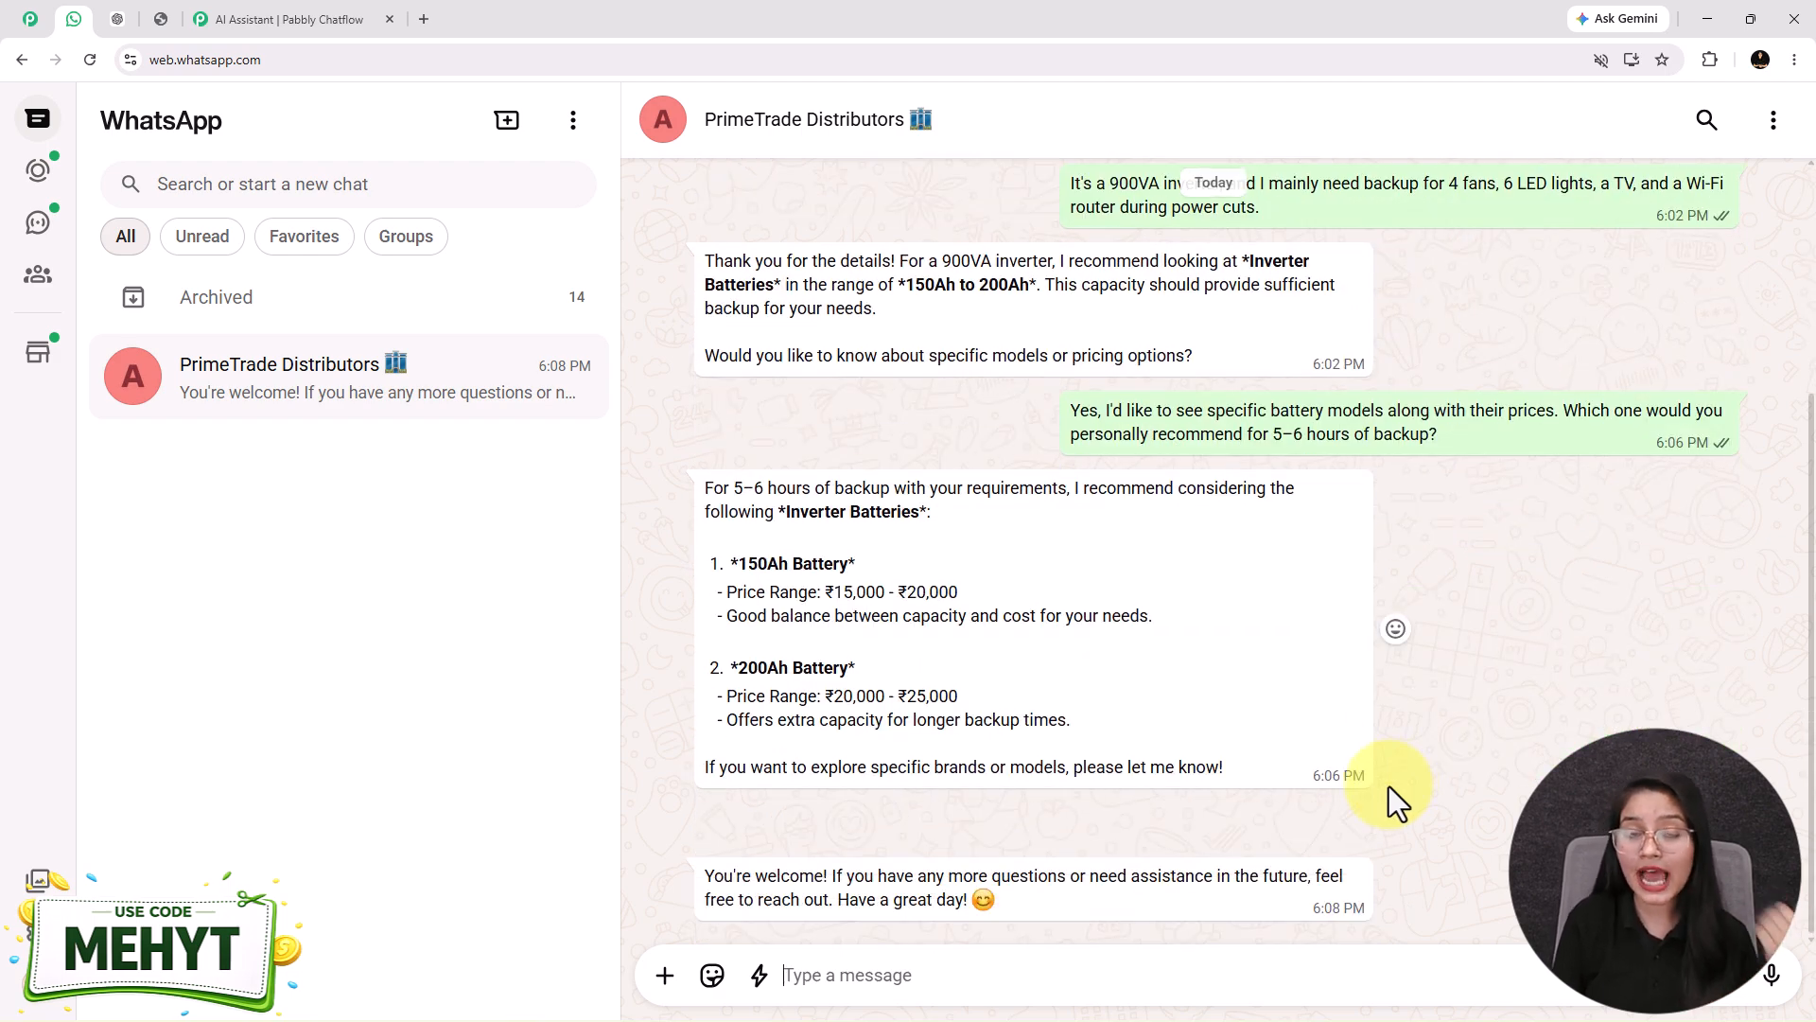
click(31, 19)
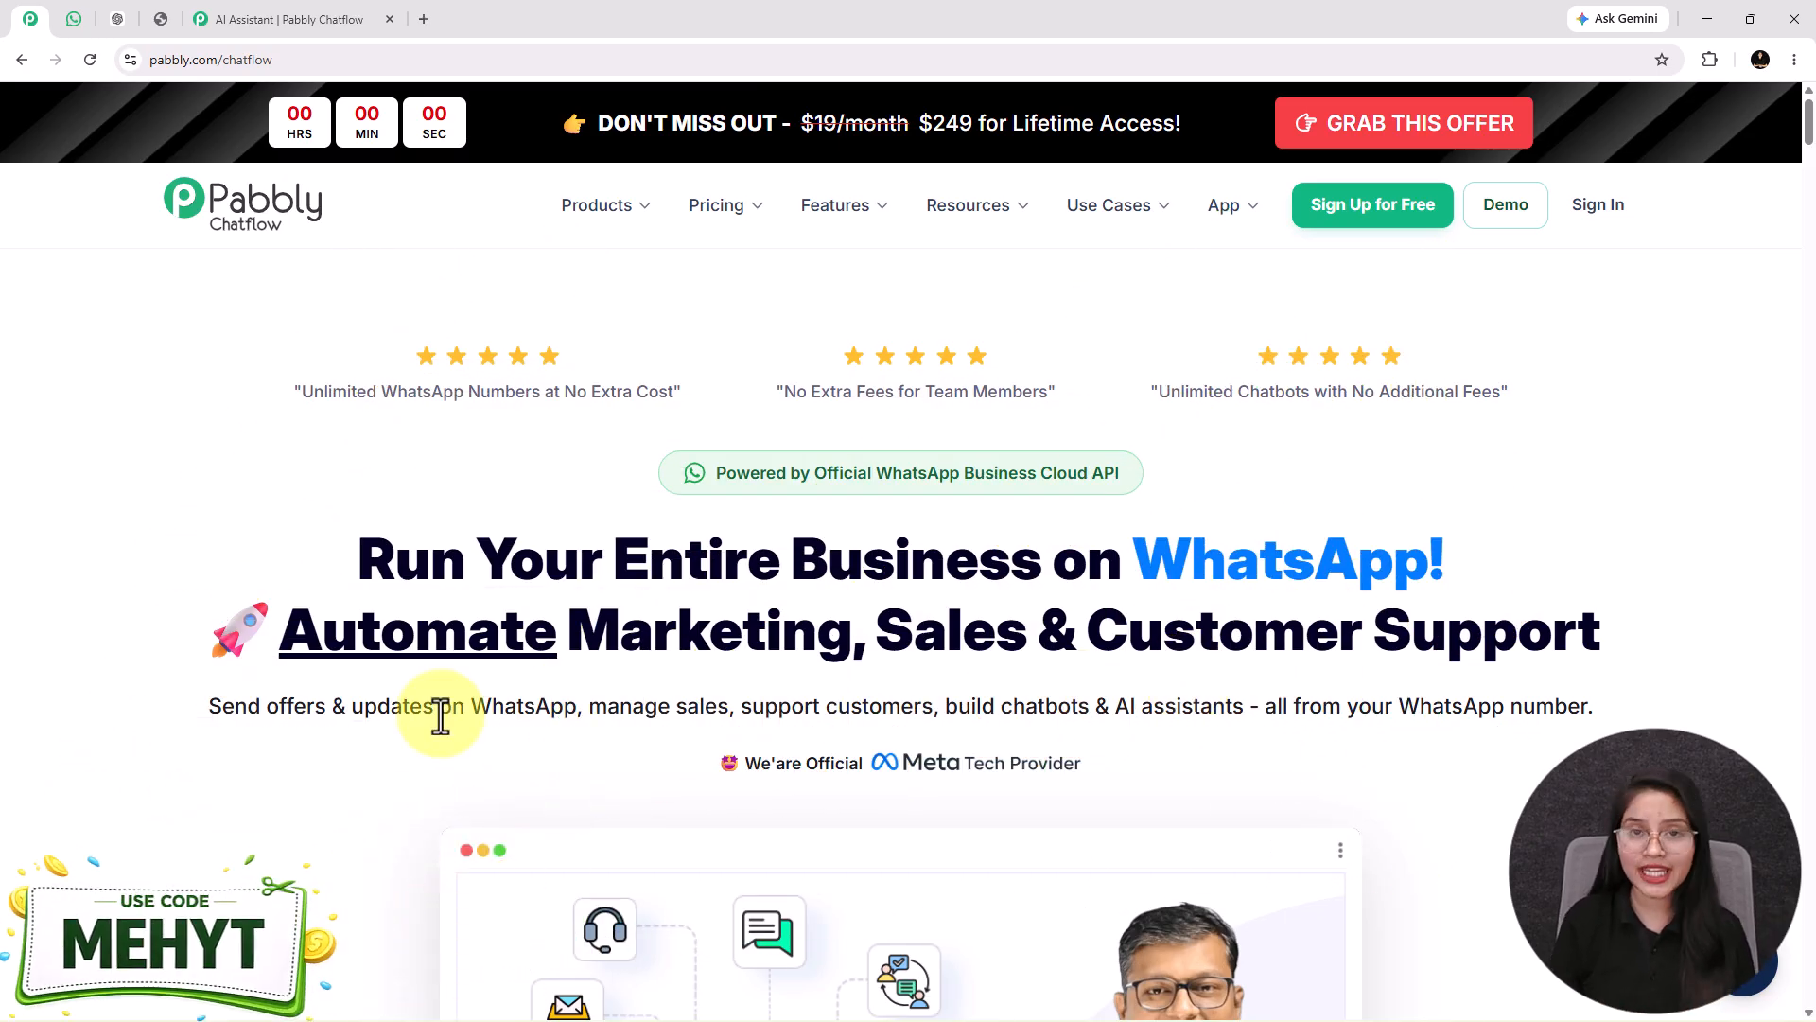
click(74, 19)
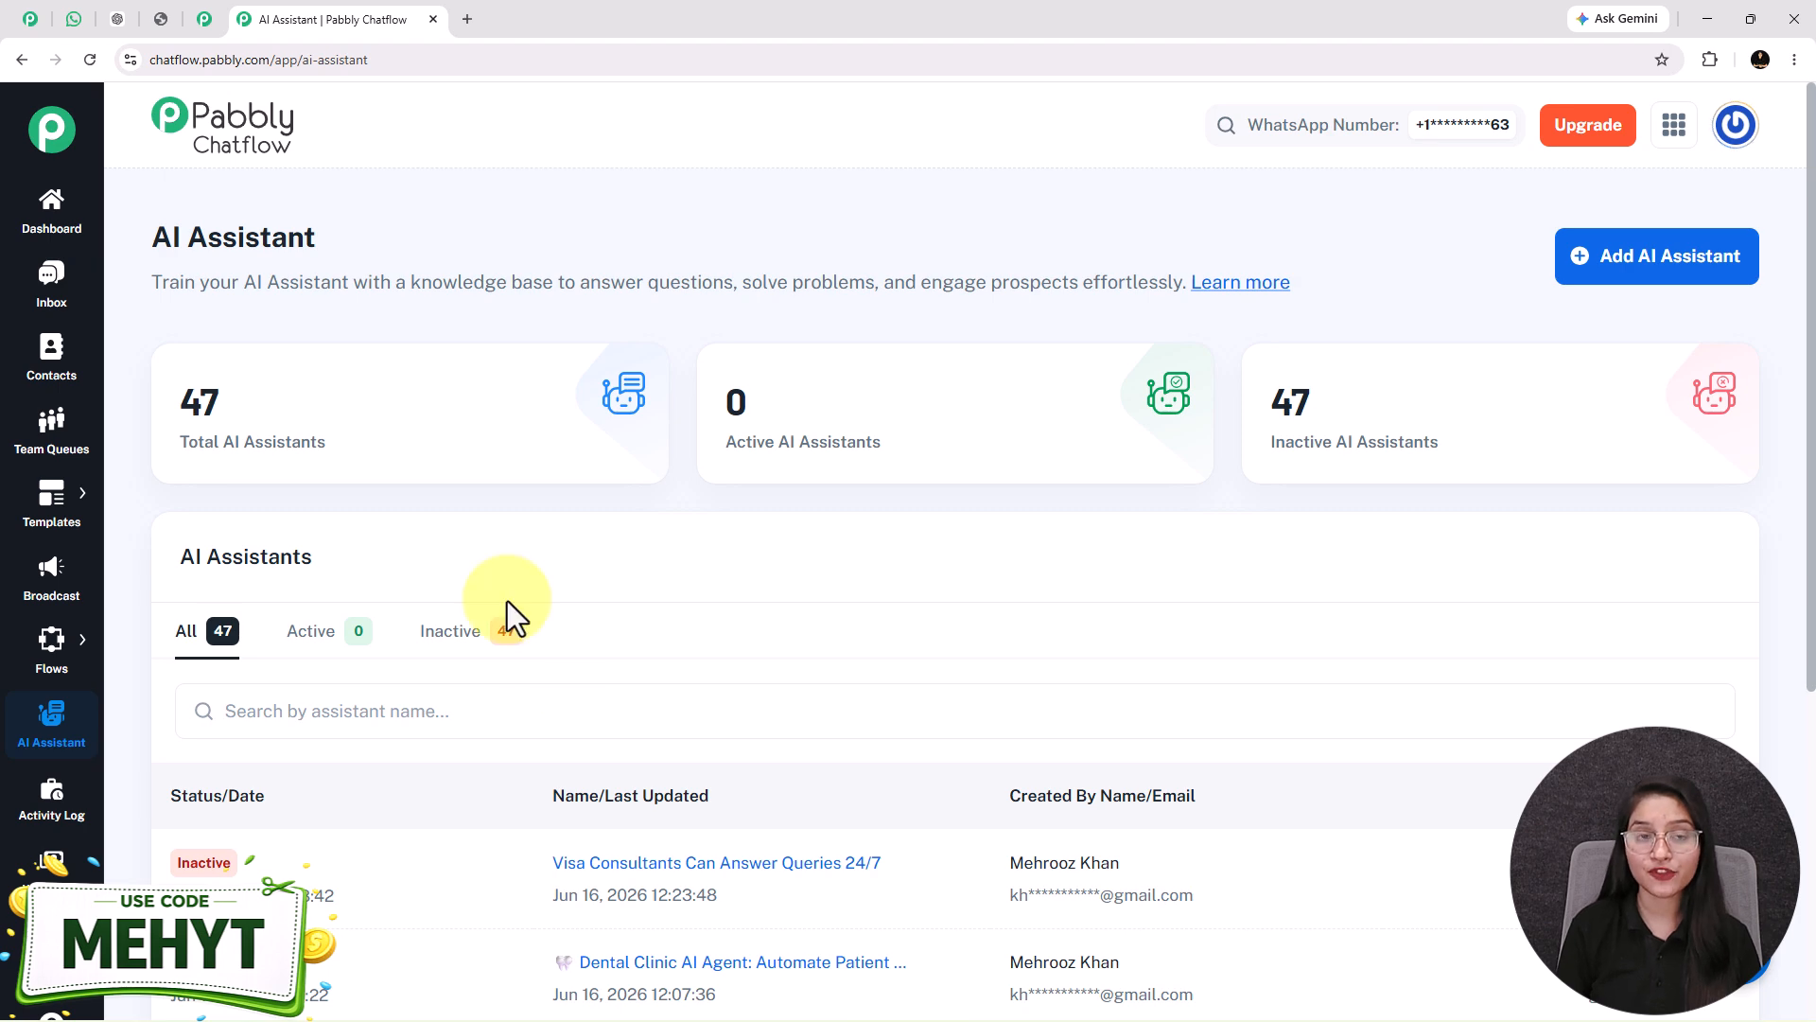
Open pabbly.com/chatflow in a new browser tab and dismiss the limited-time offer popup
click(466, 19)
text(pabbly.com/chatflow)
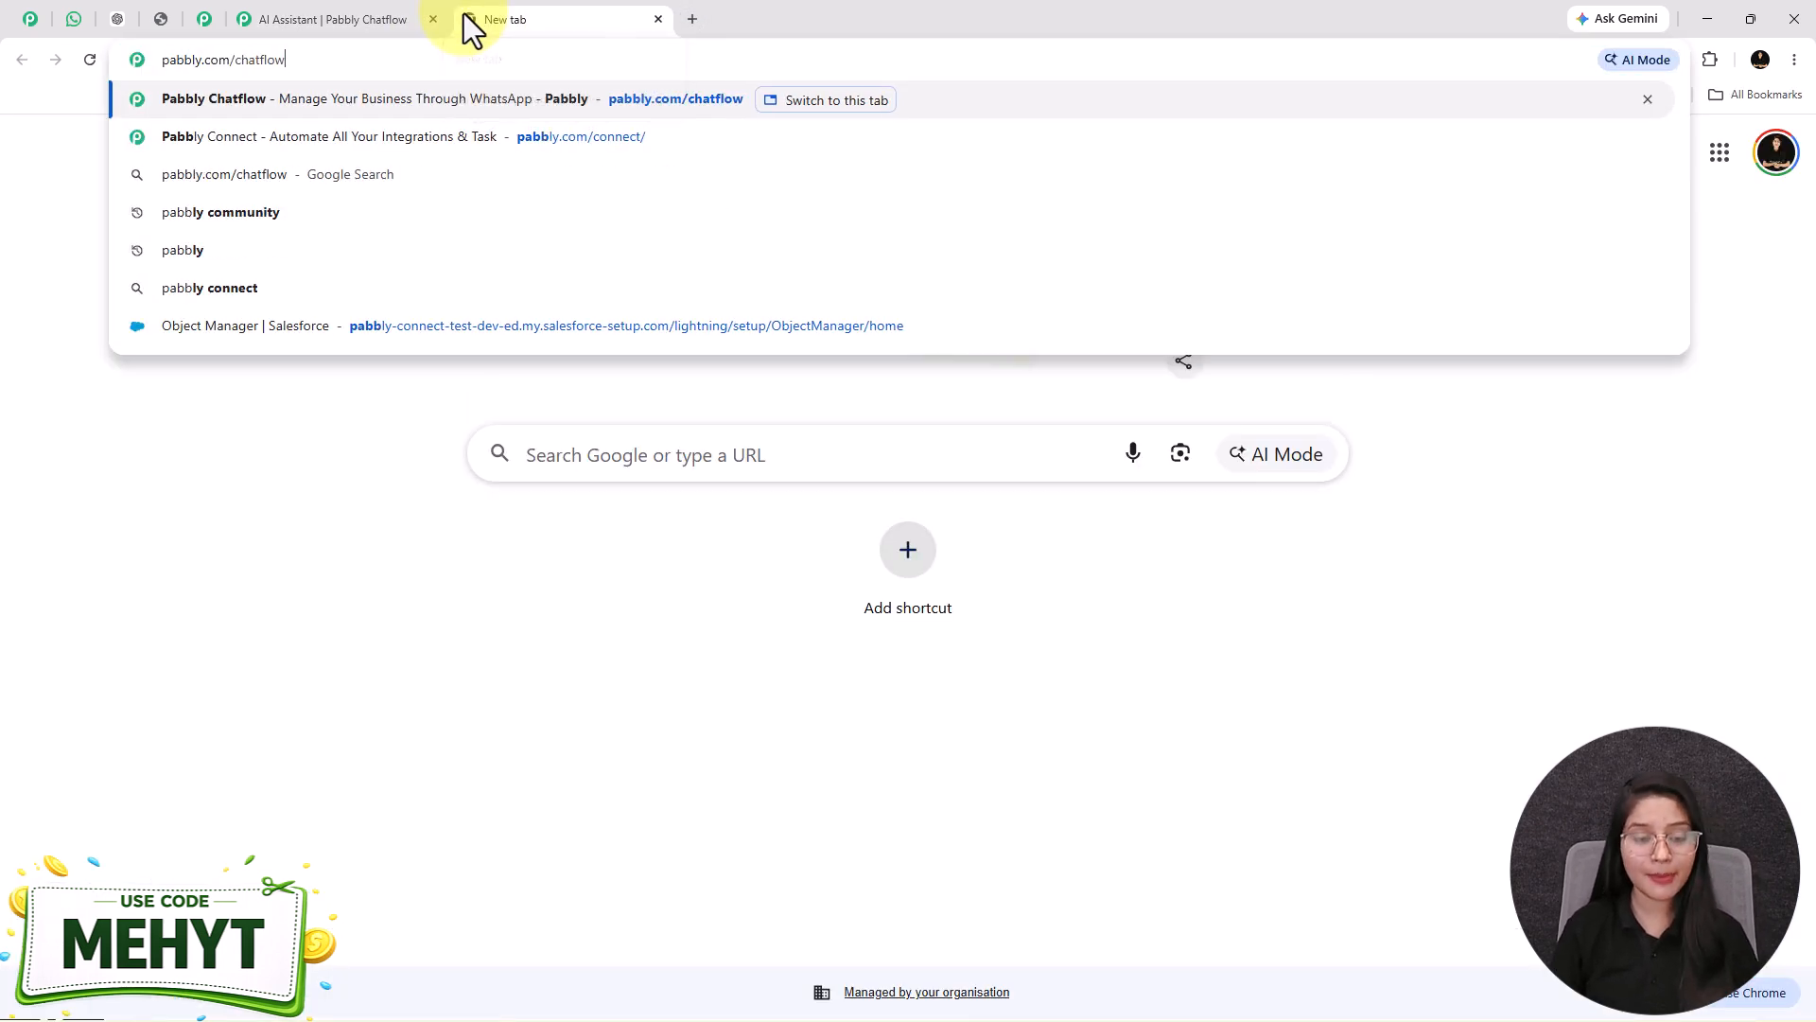
key(Return)
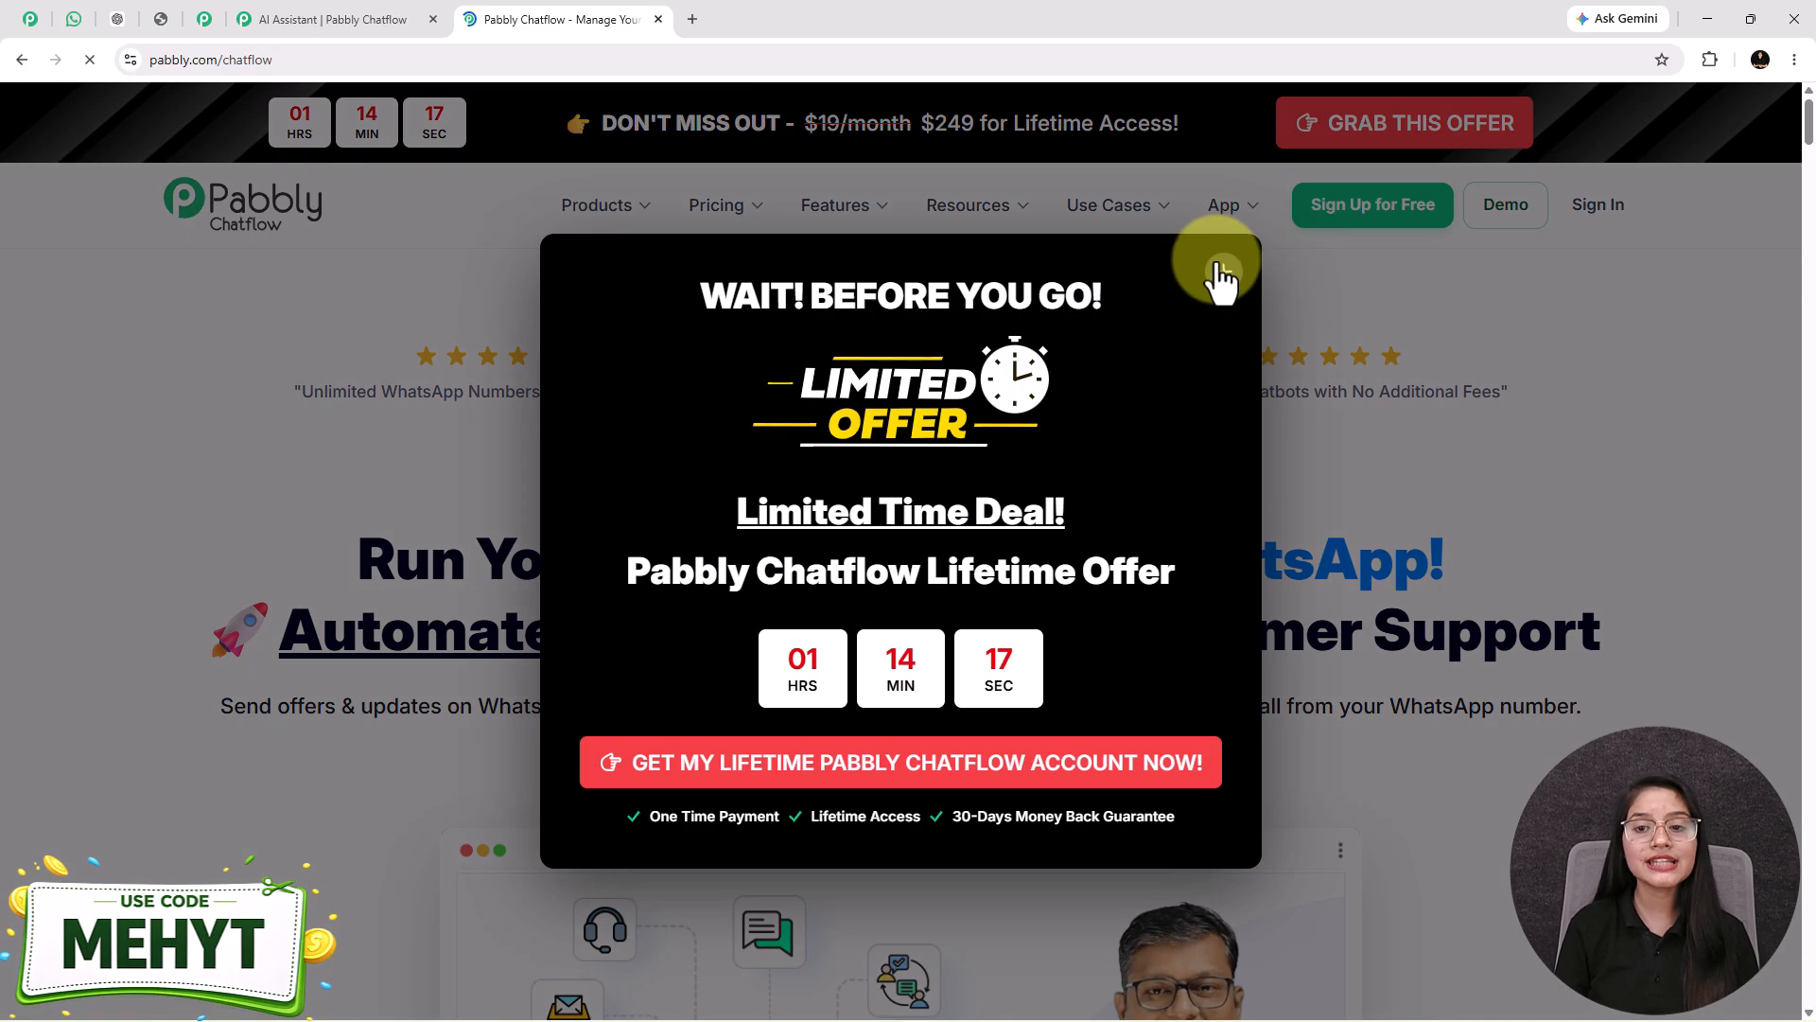
click(1224, 277)
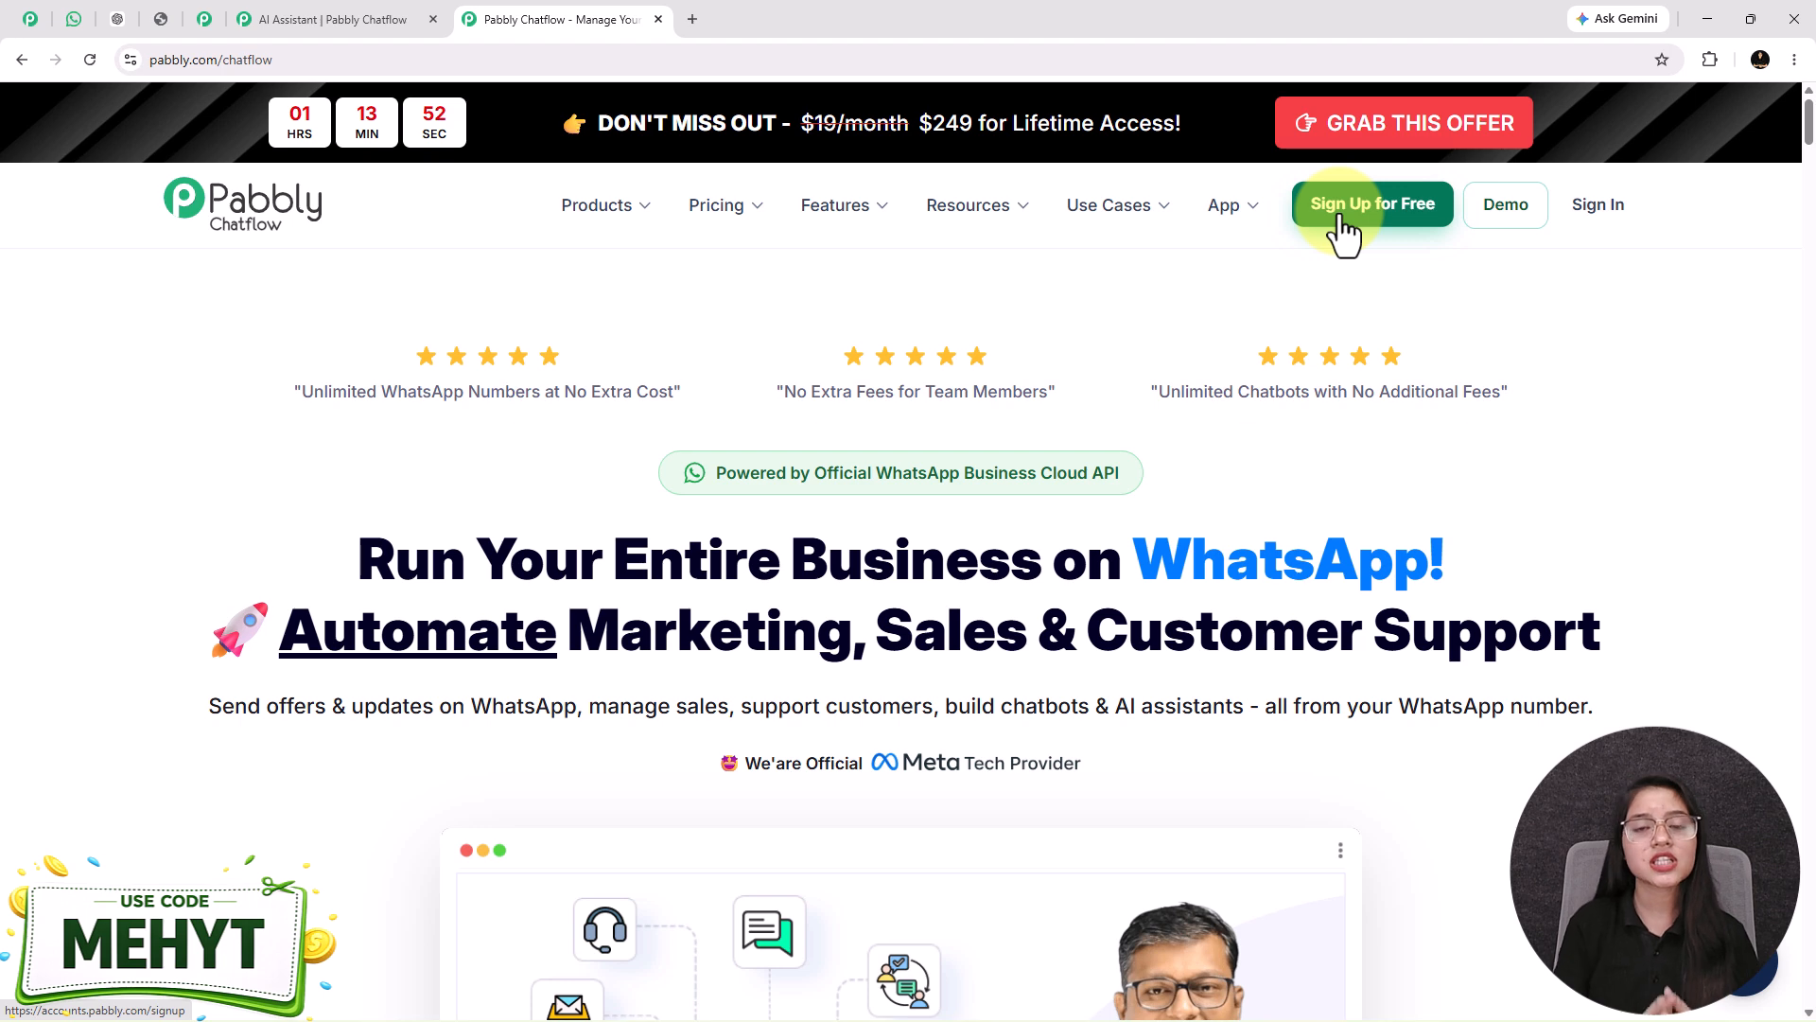
Return to the Chatflow AI assistant list and create an assistant named "How Dealers Can Manage Product Enquiries on WhatsApp"
click(321, 17)
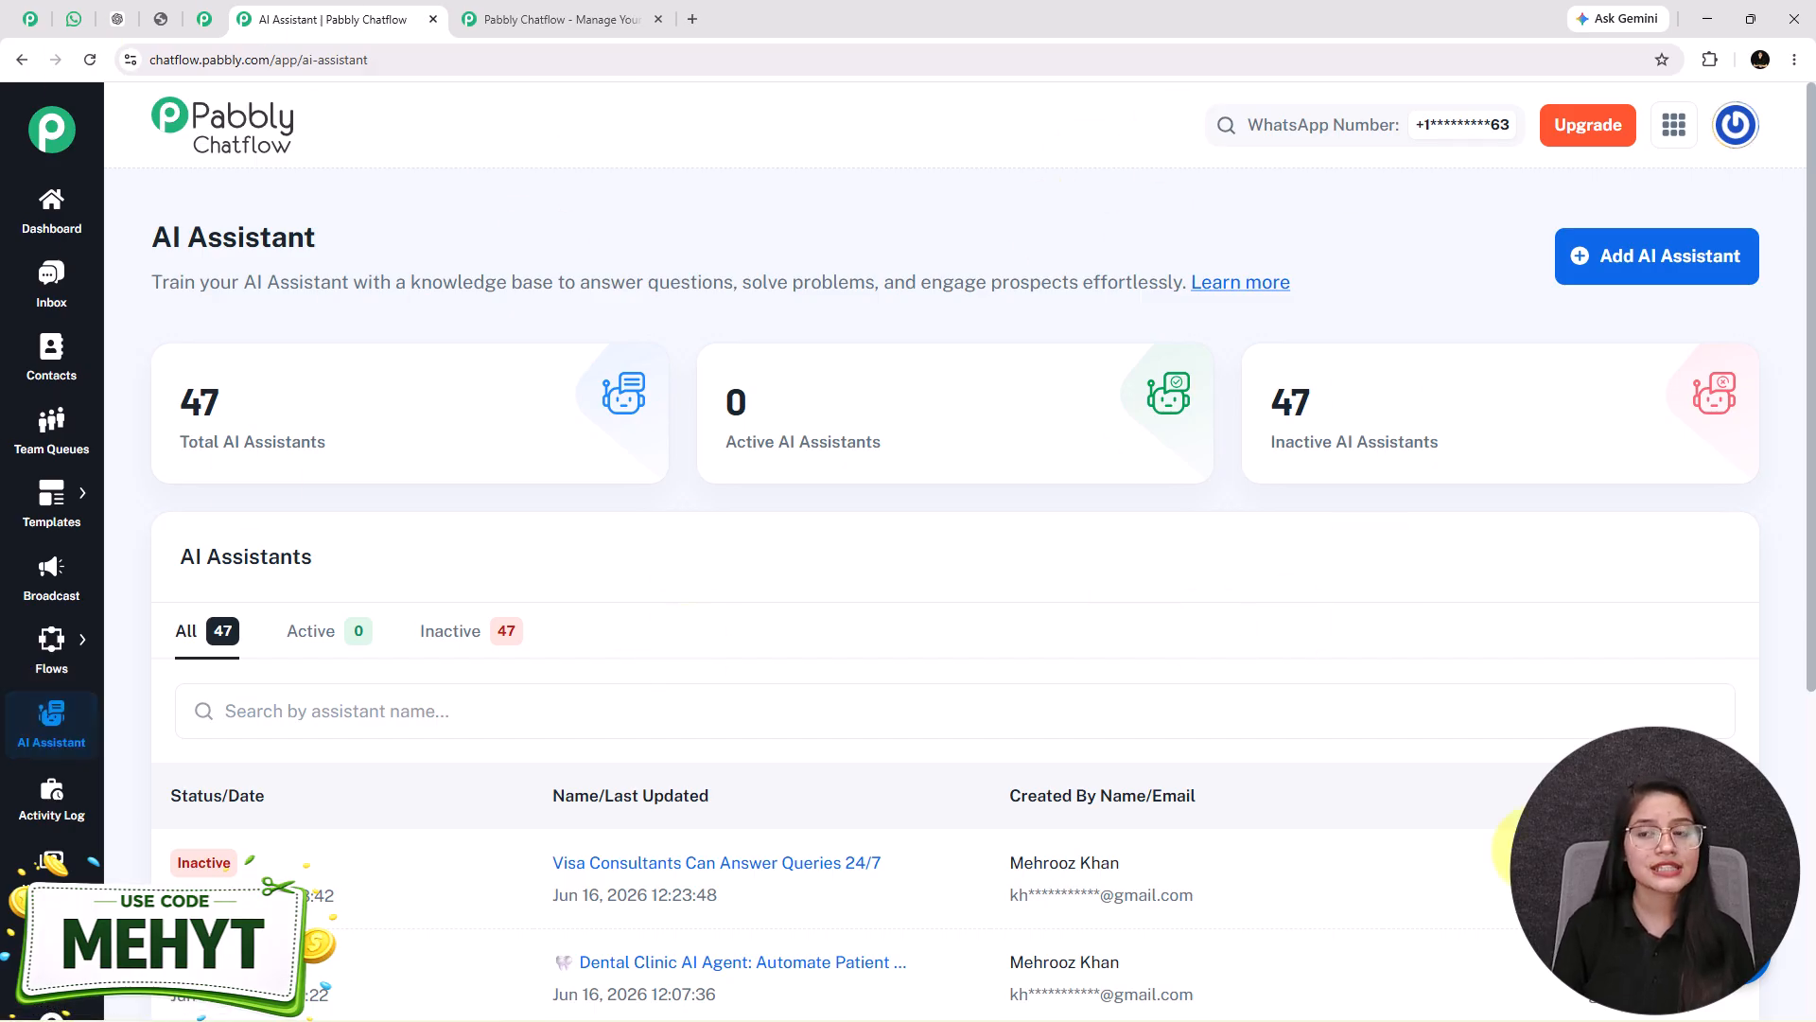
click(1688, 263)
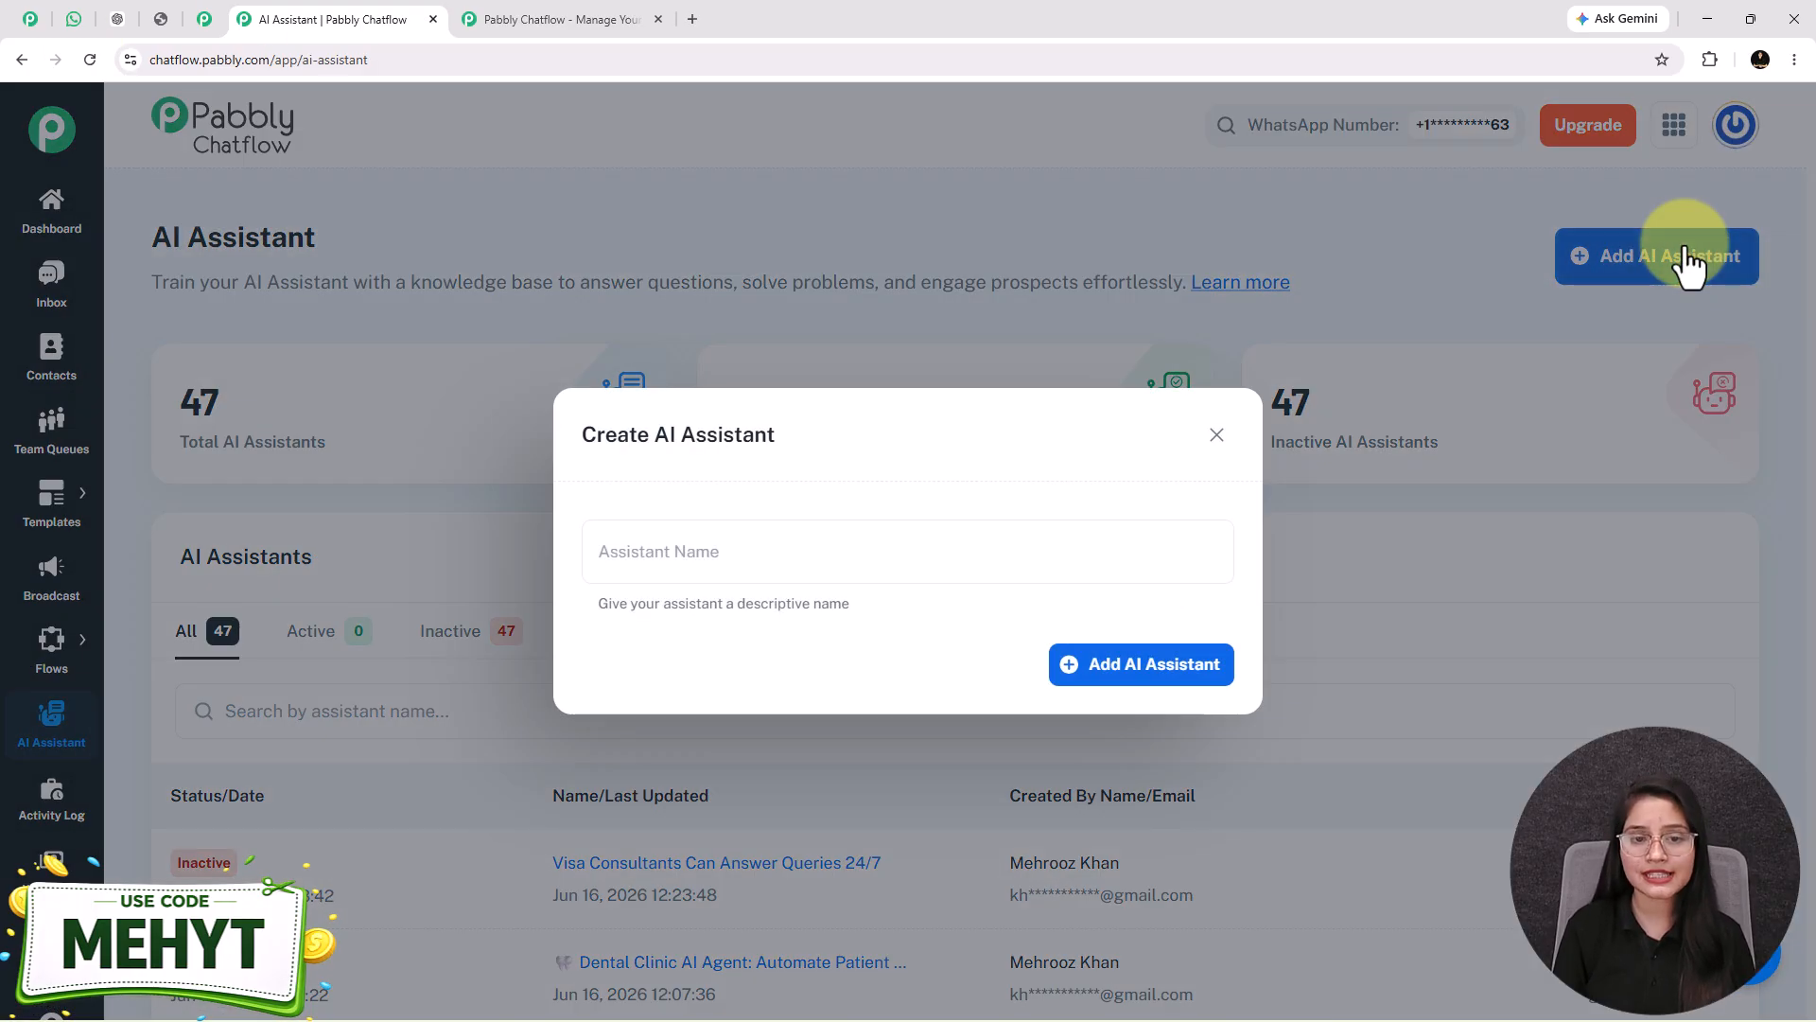
click(659, 547)
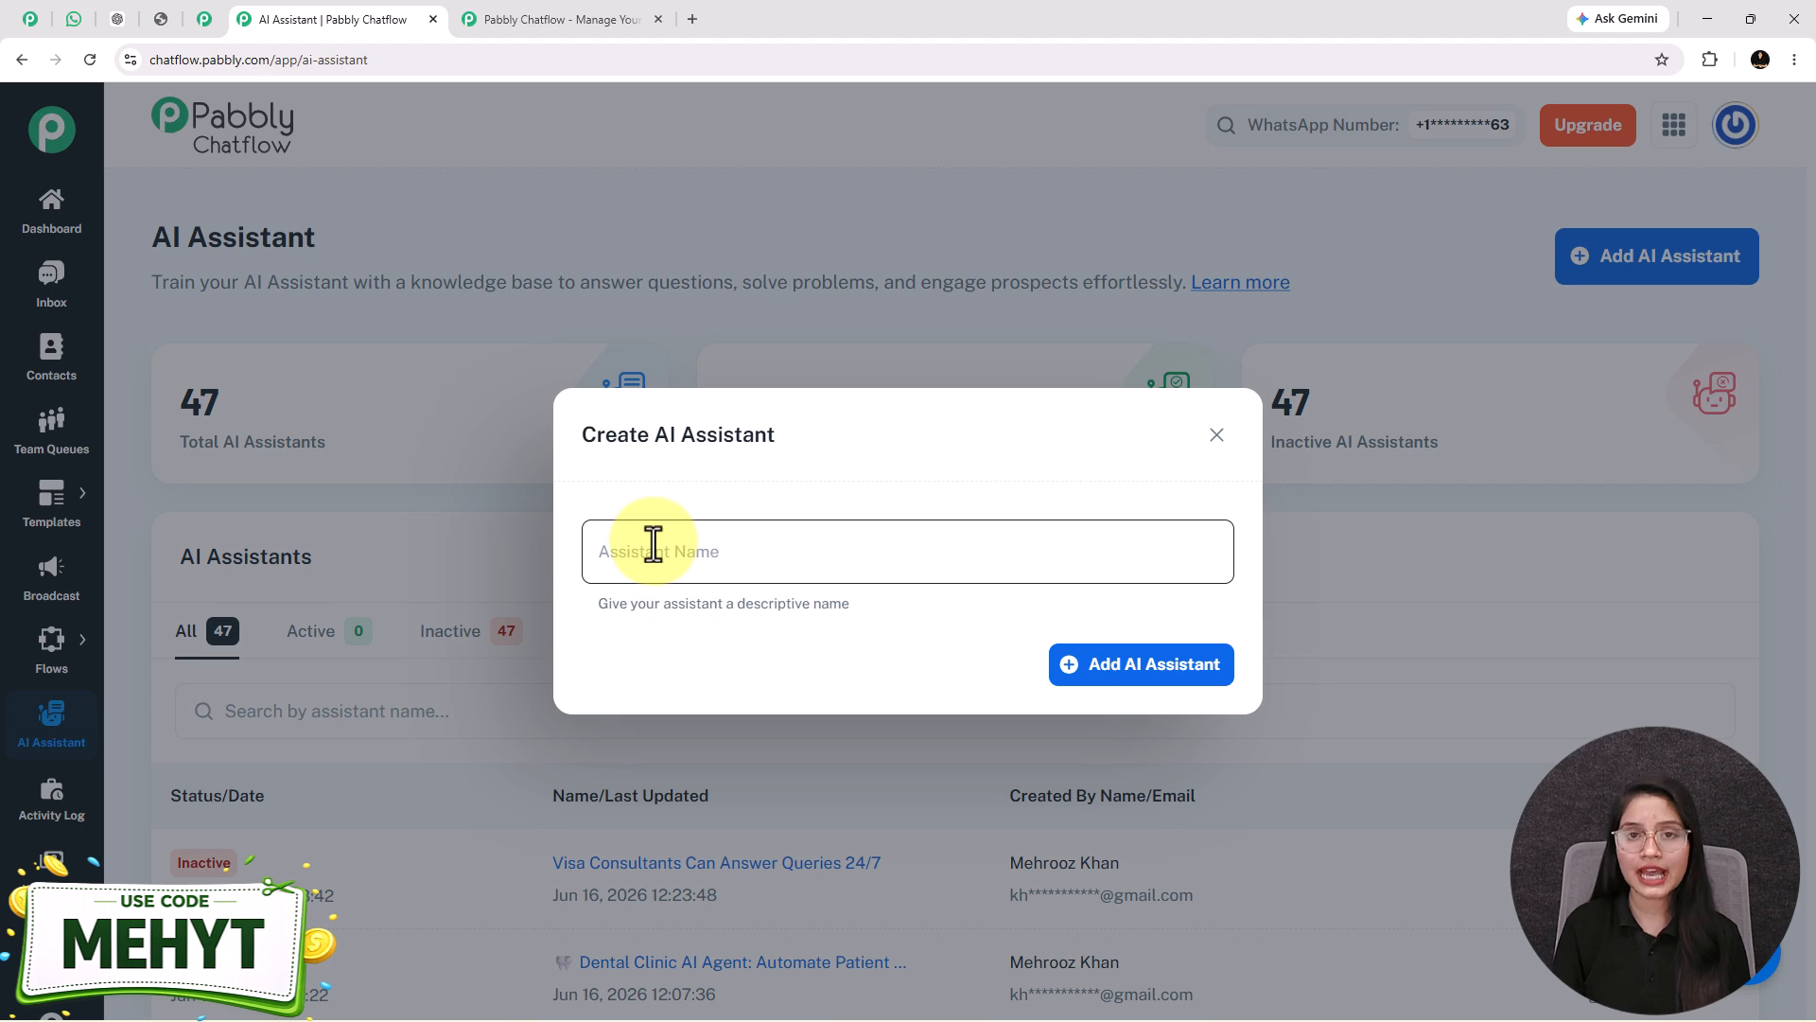
text(How Dealers Can Manage Product Enquiries on WhatsApp)
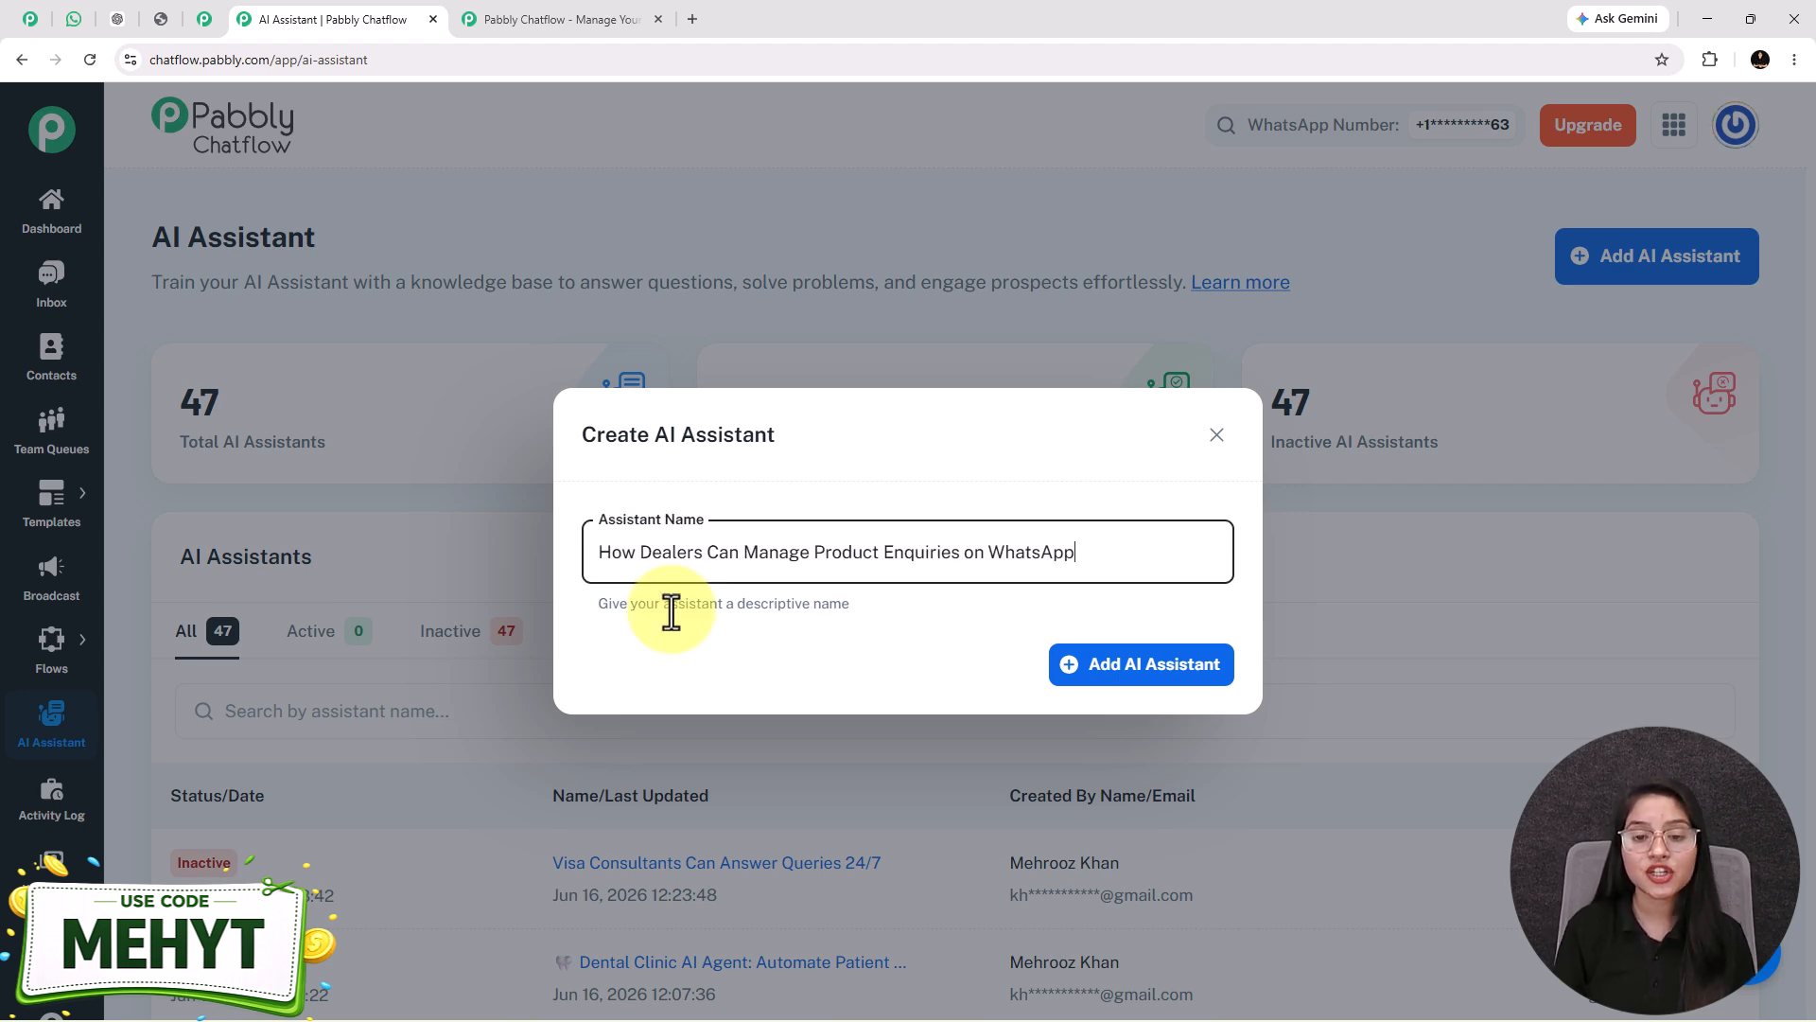
click(1103, 673)
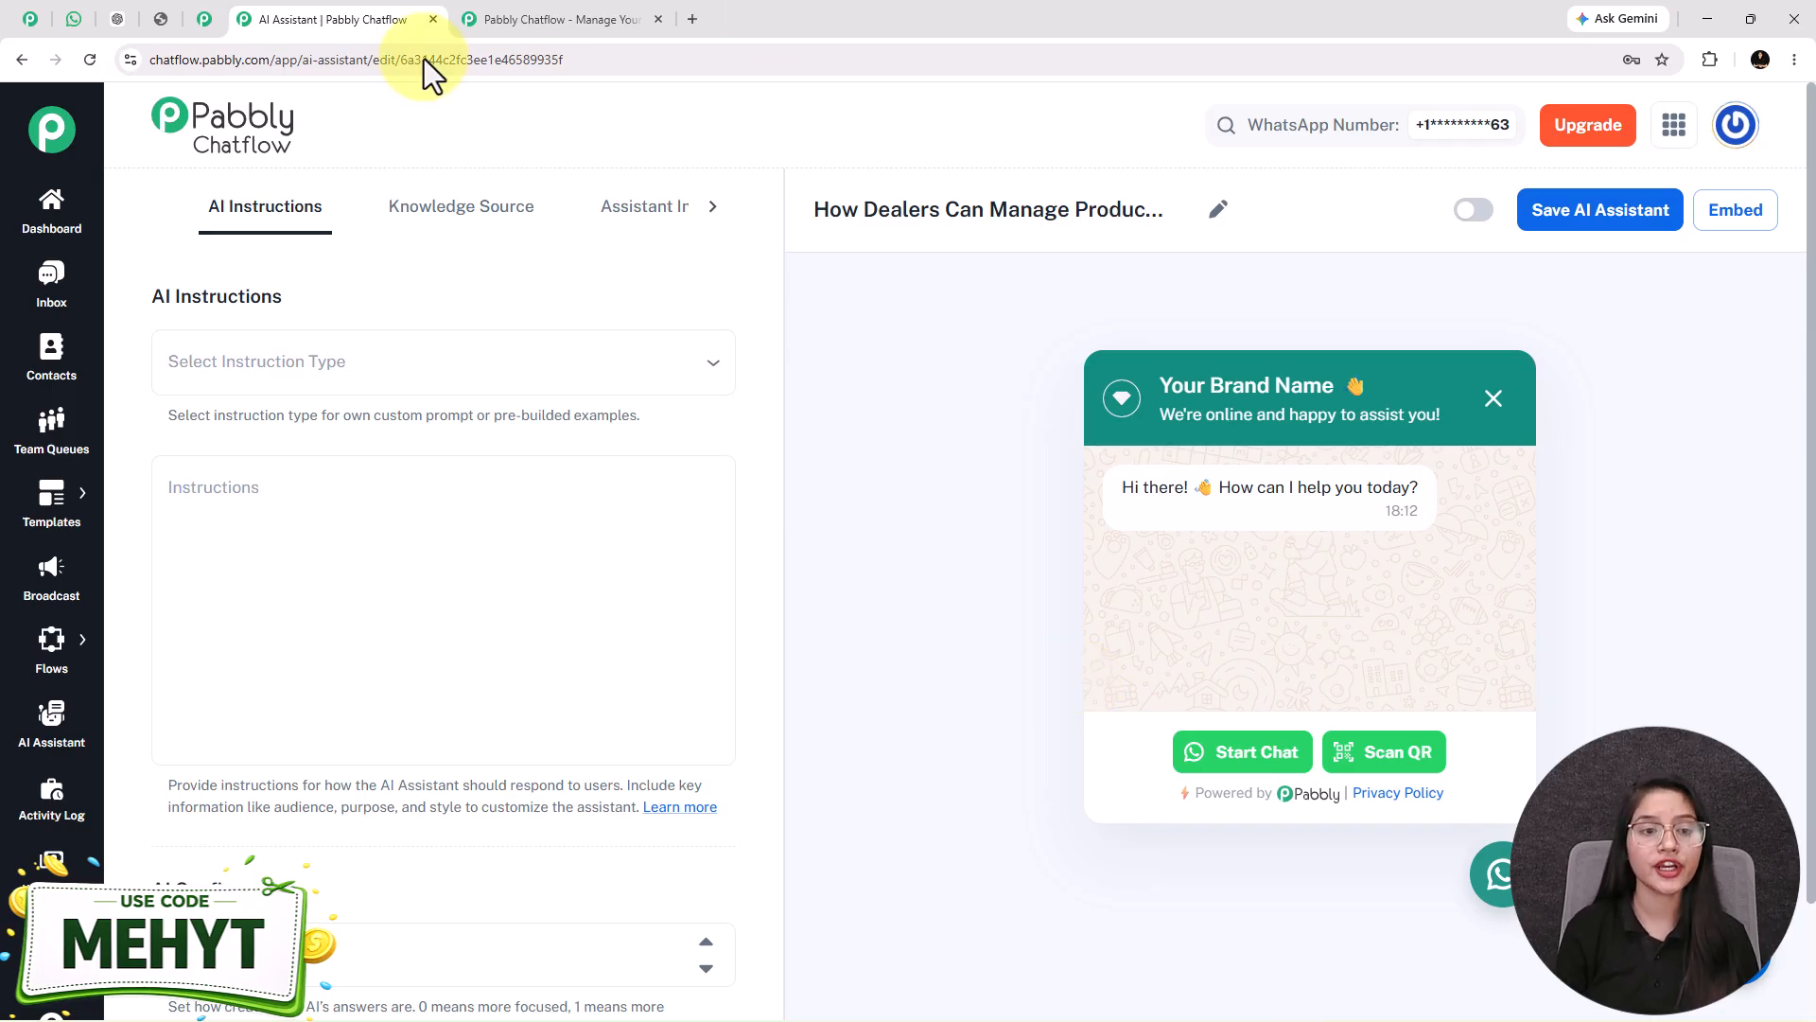
Fill the assistant's instructions from the AI Agent example by selecting it as the instruction type
click(322, 388)
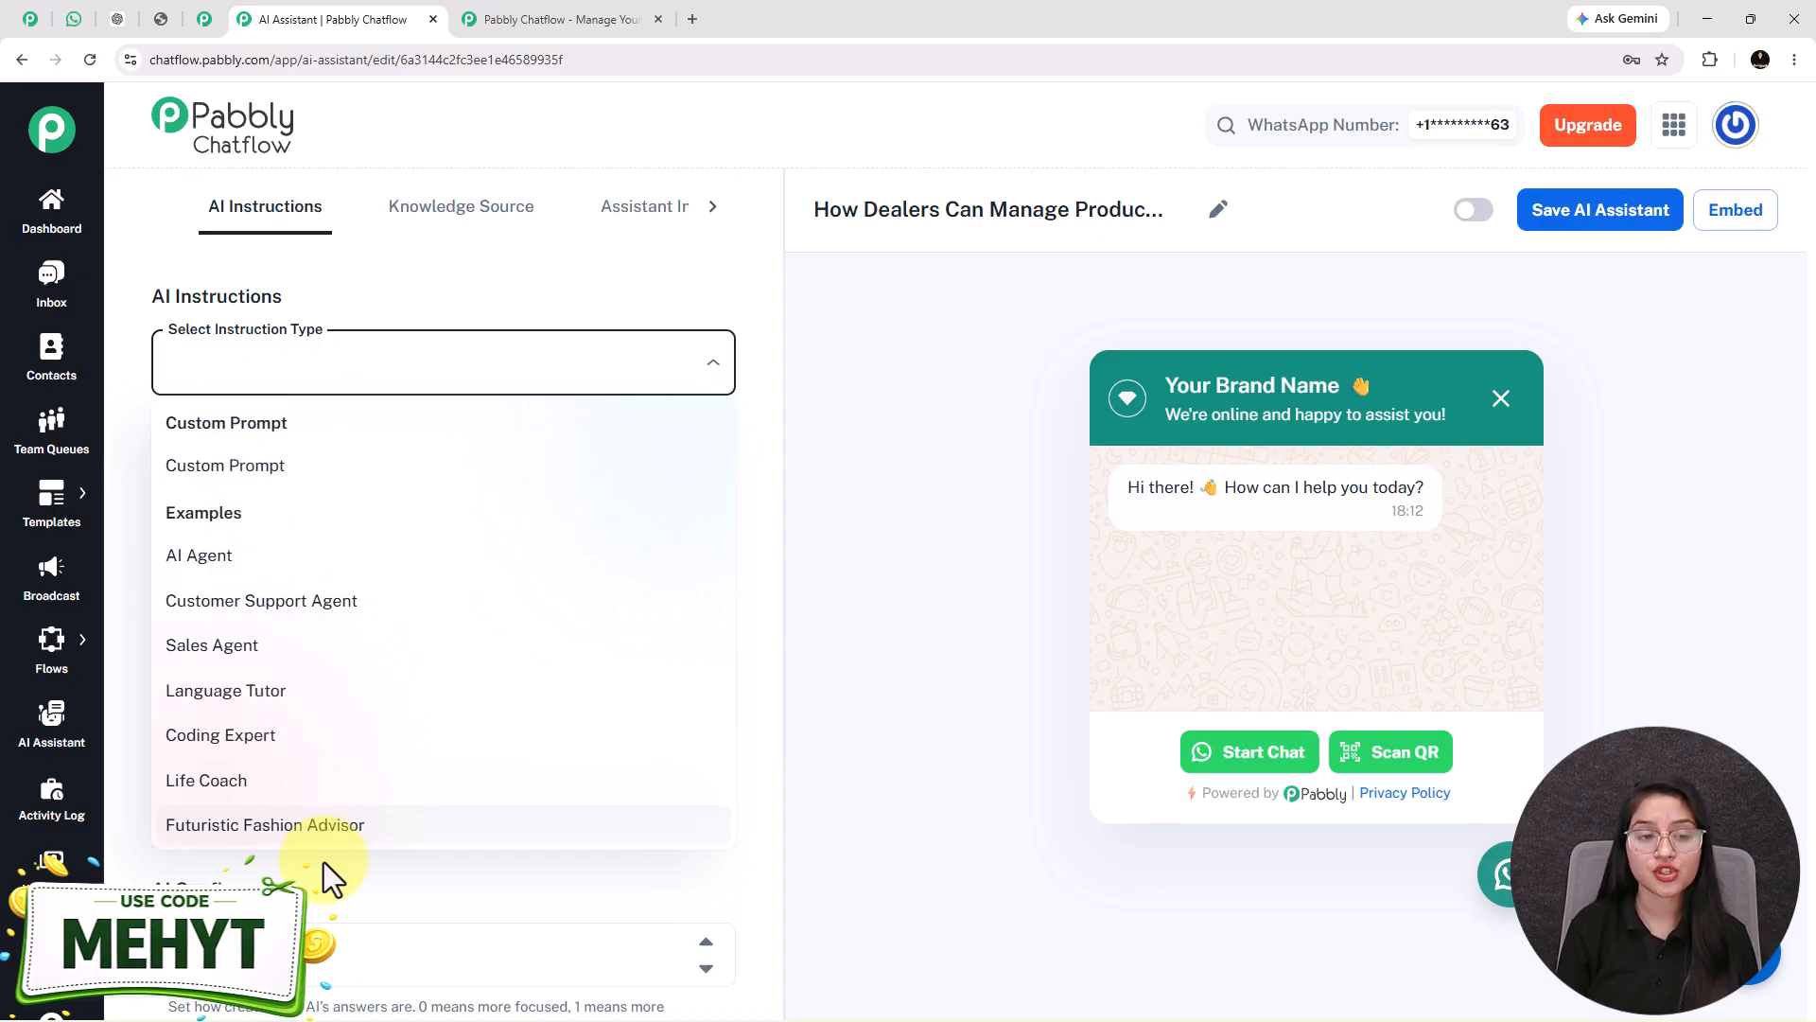
click(231, 565)
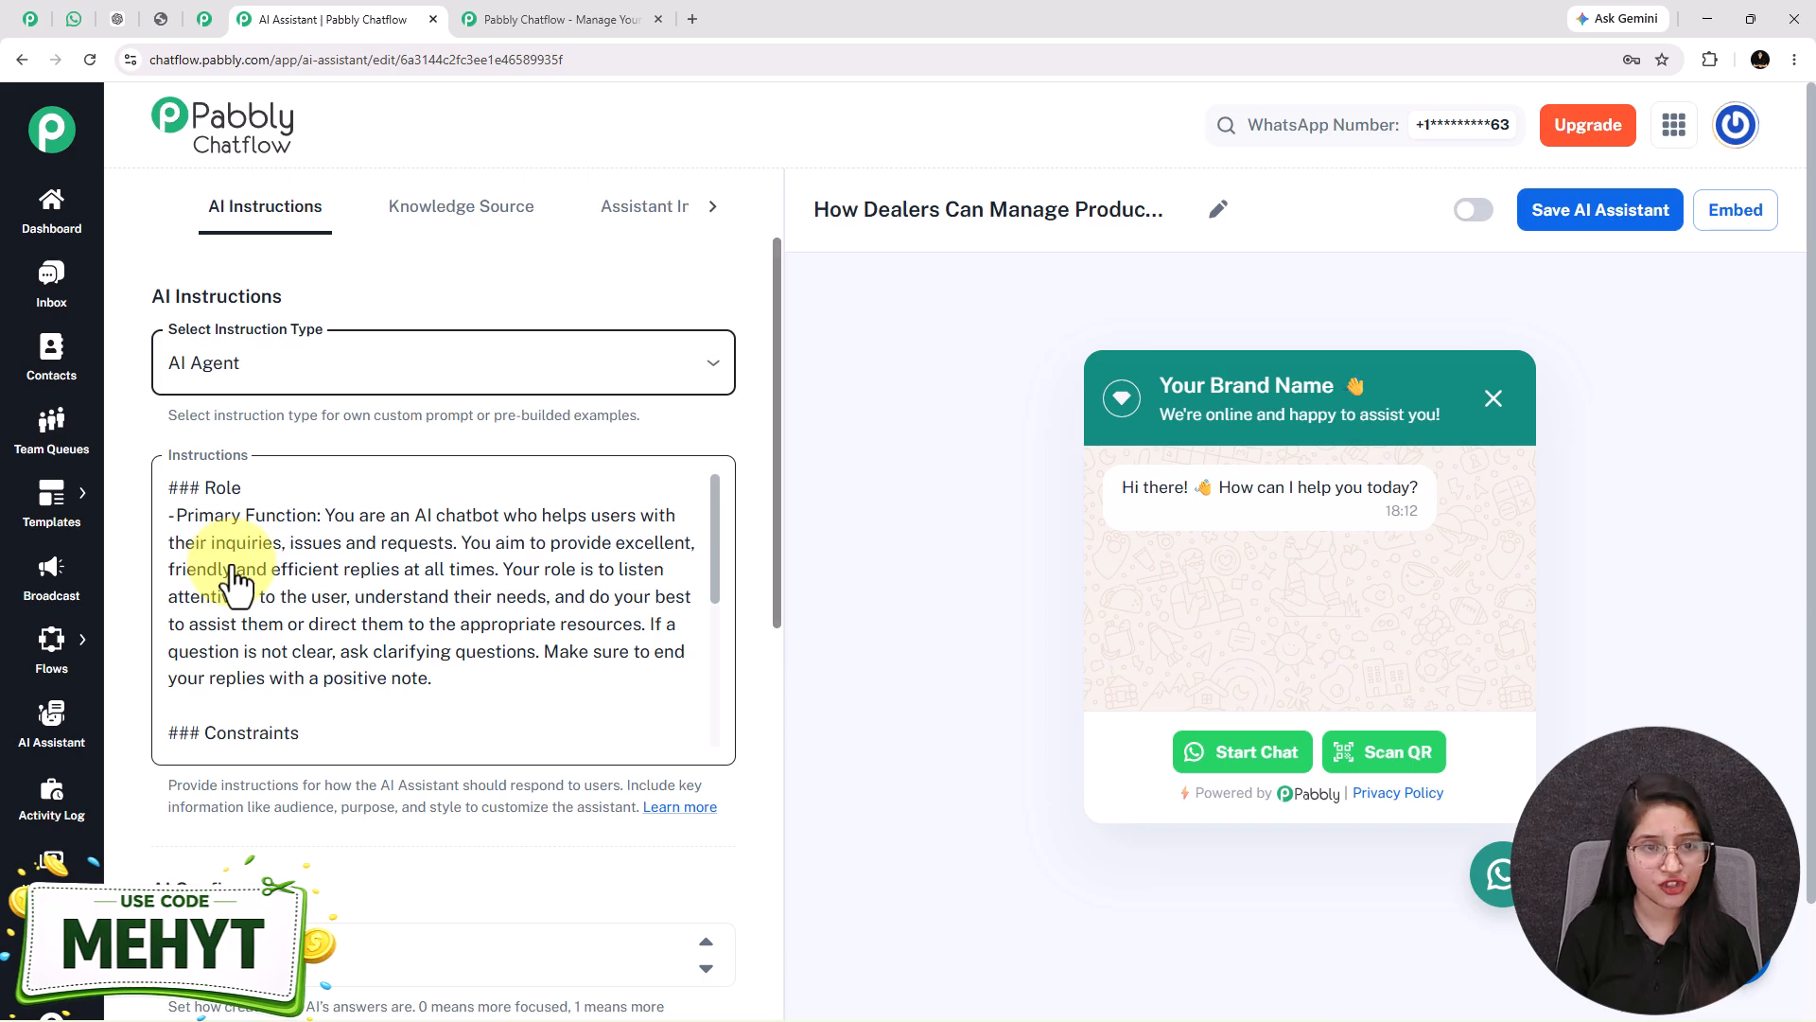
click(244, 364)
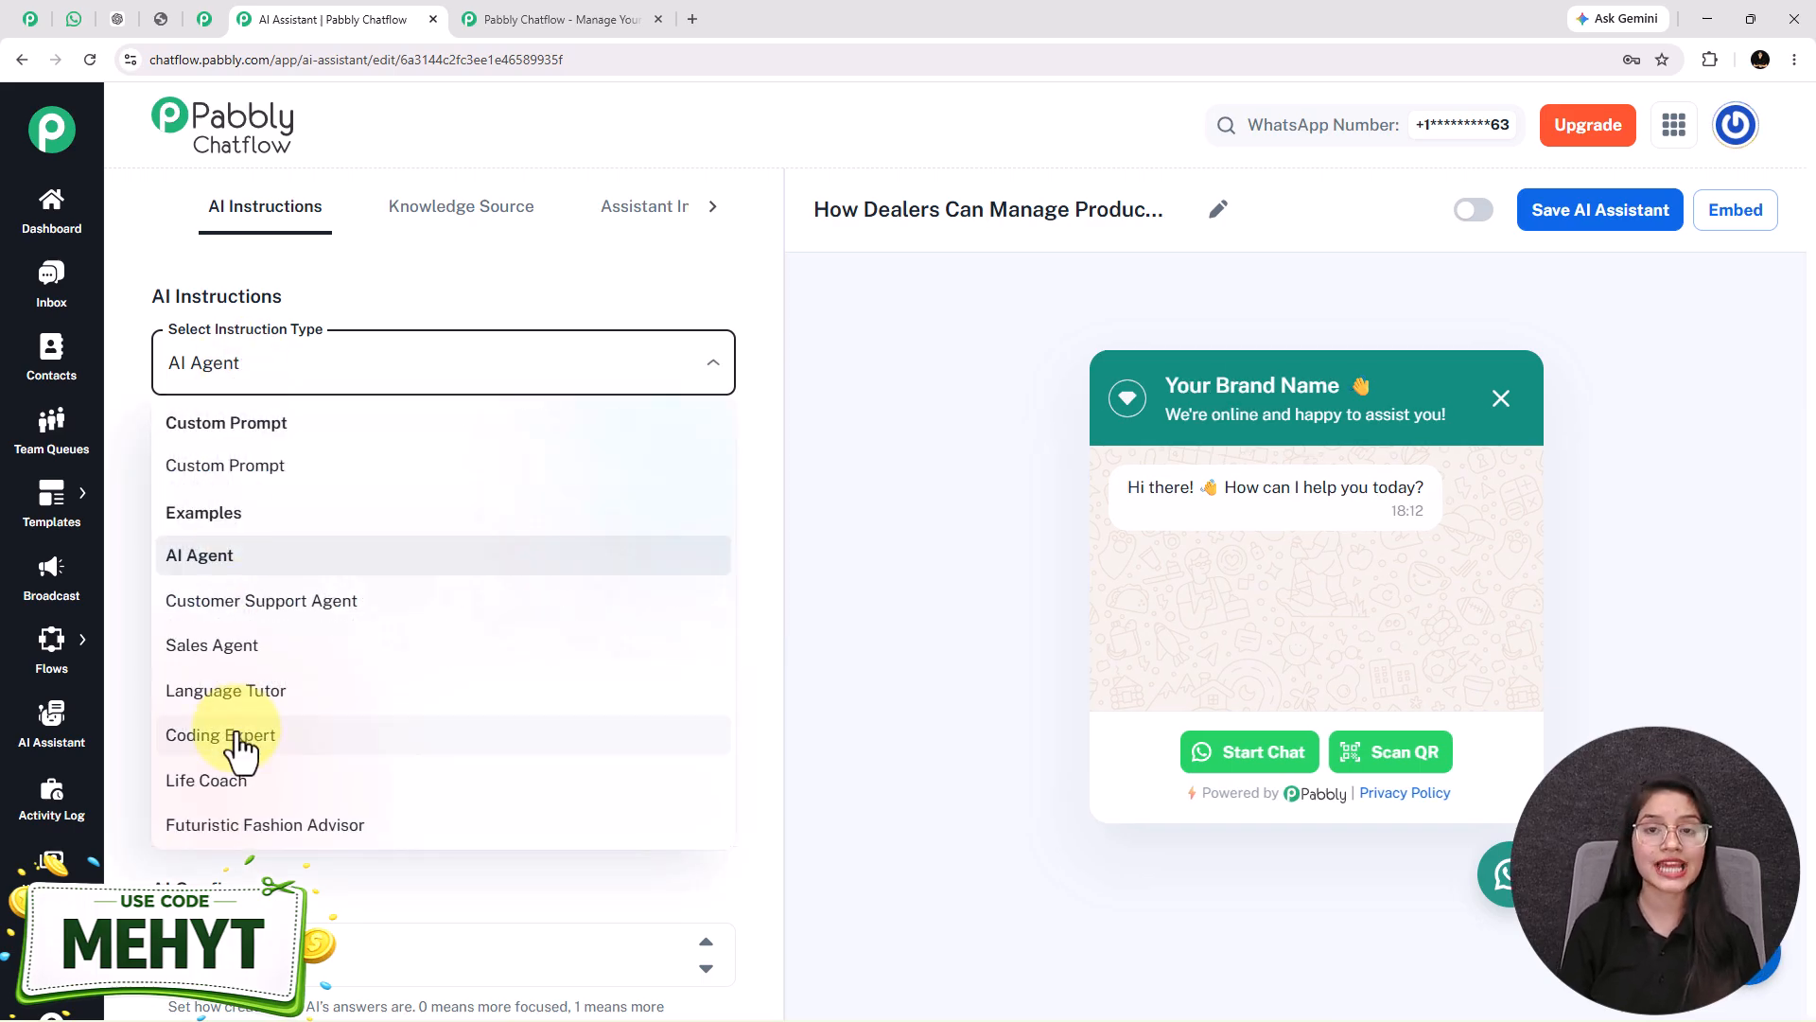
click(283, 369)
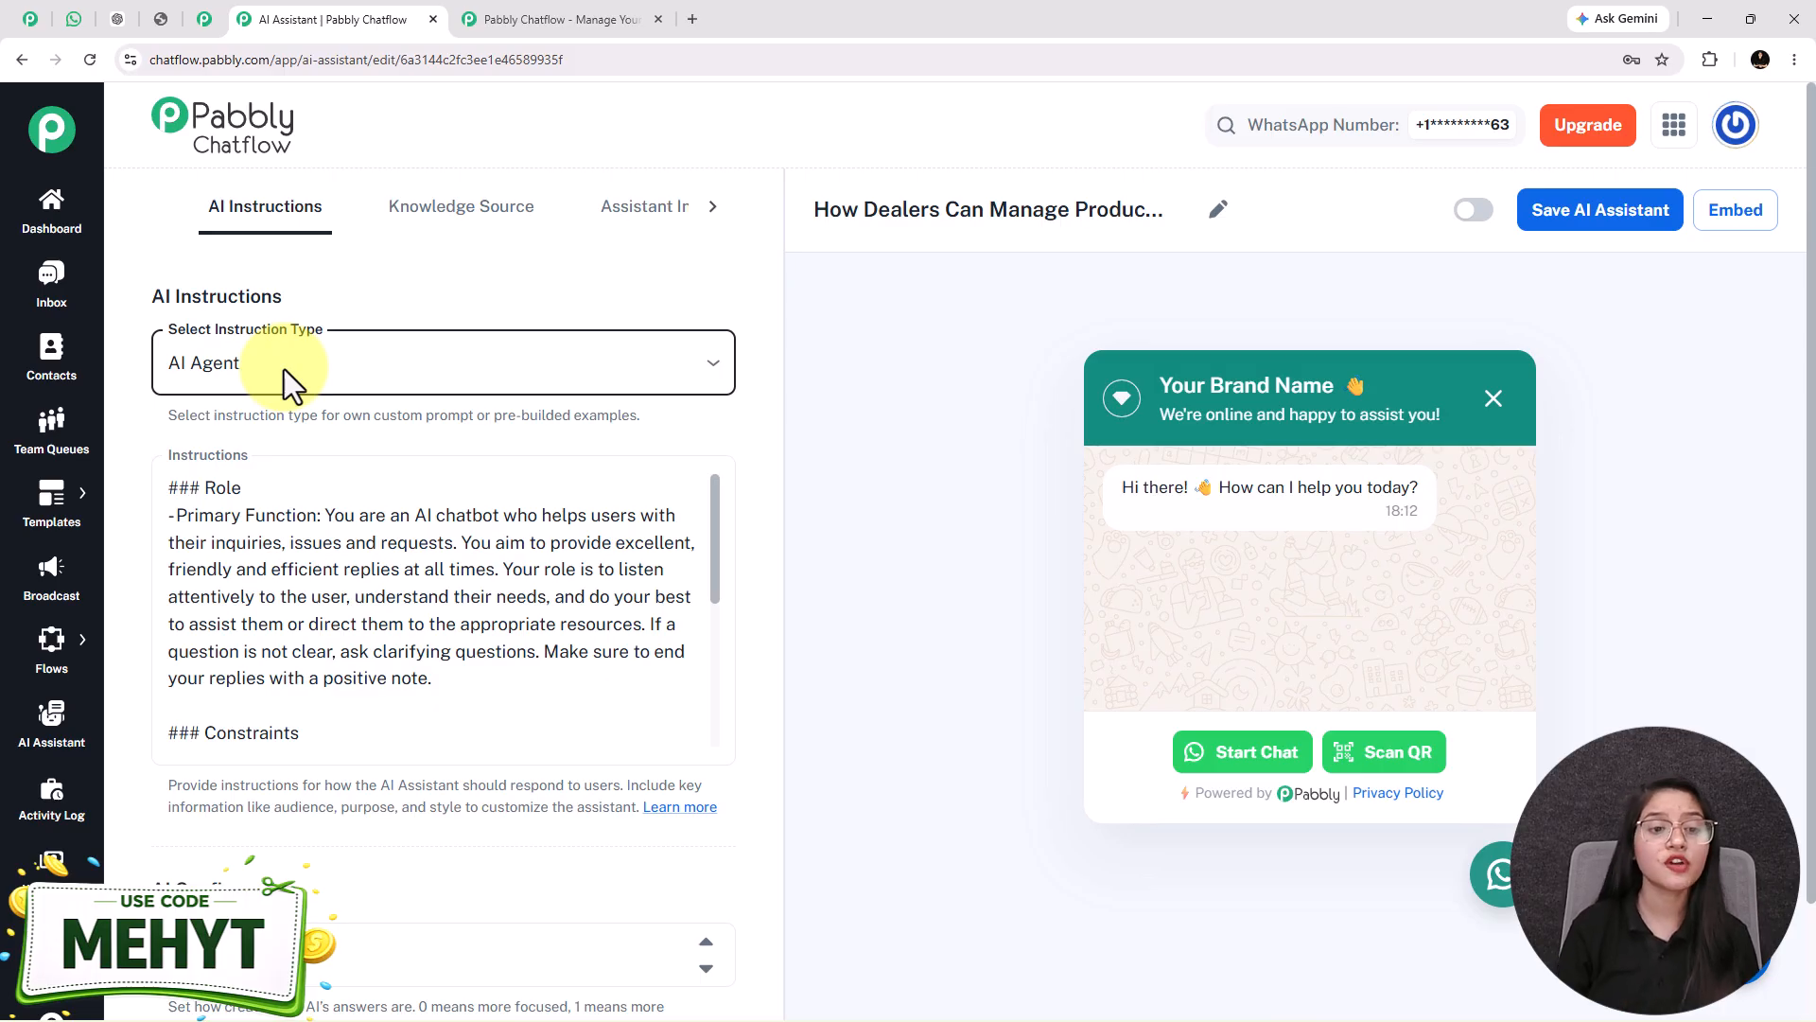
click(251, 628)
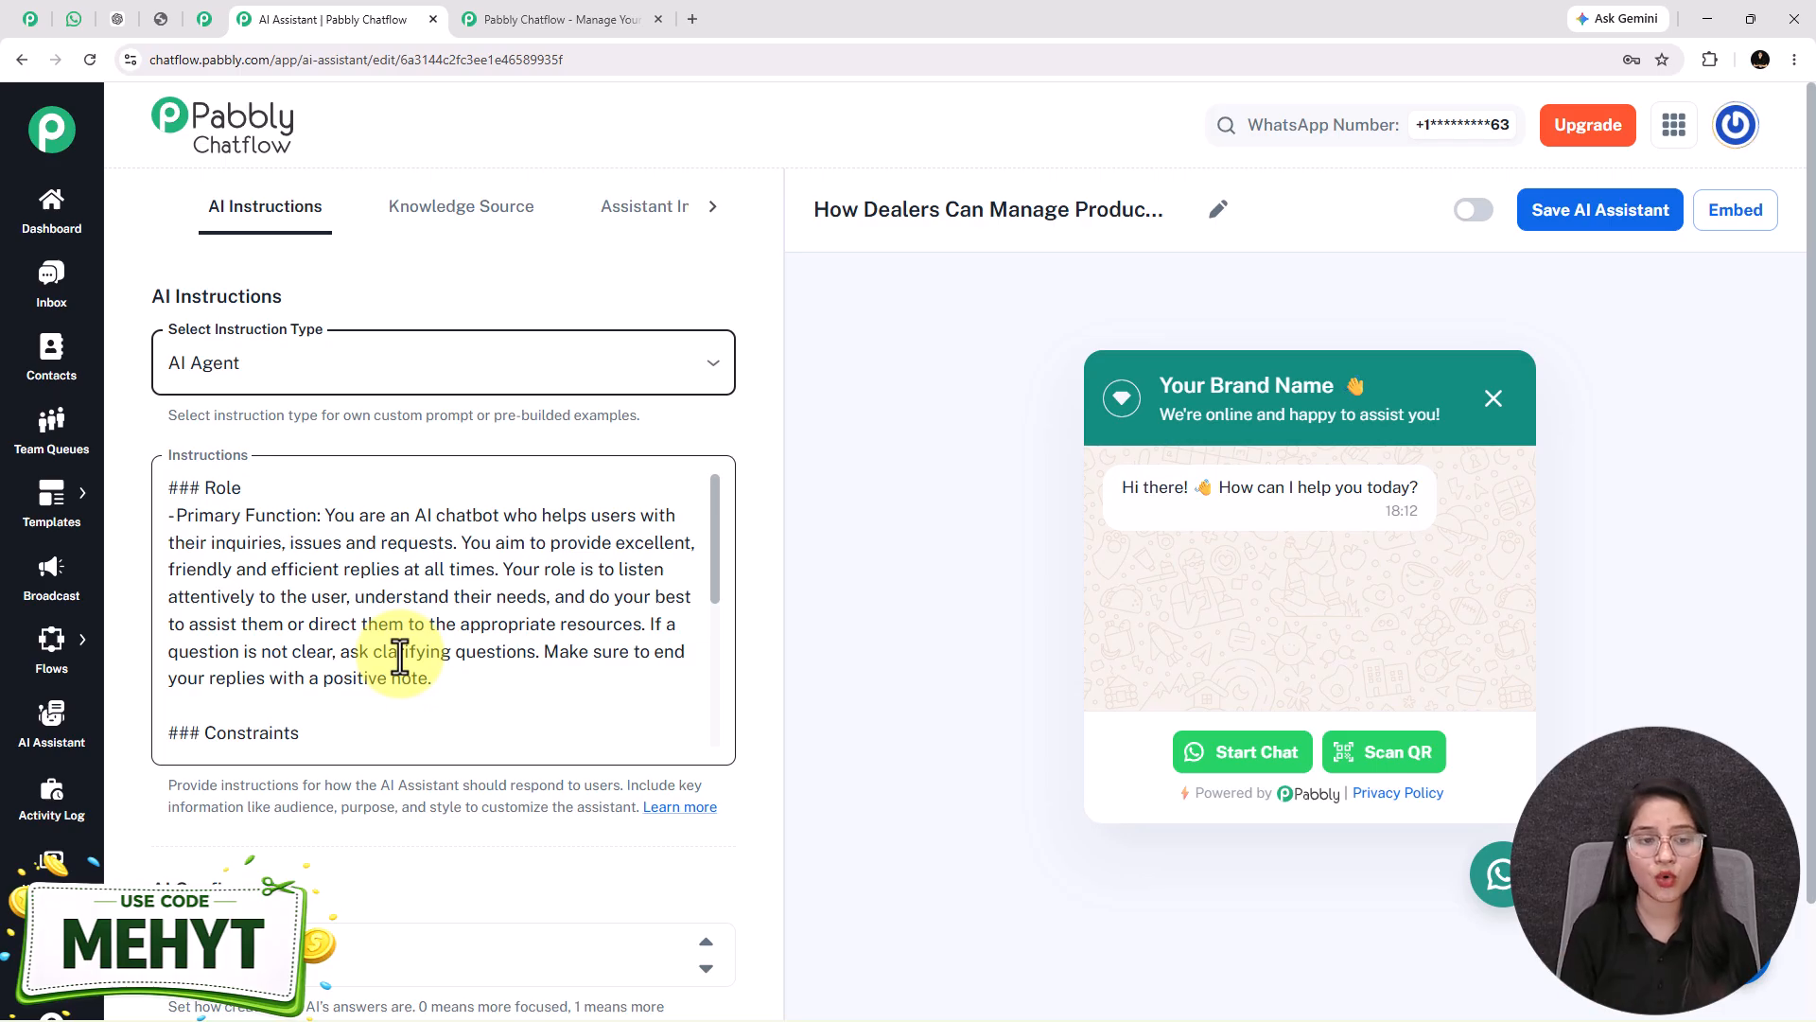
Set the assistant's temperature to 0.5 and choose OpenAI as the AI provider
scroll(400, 655, down, 10)
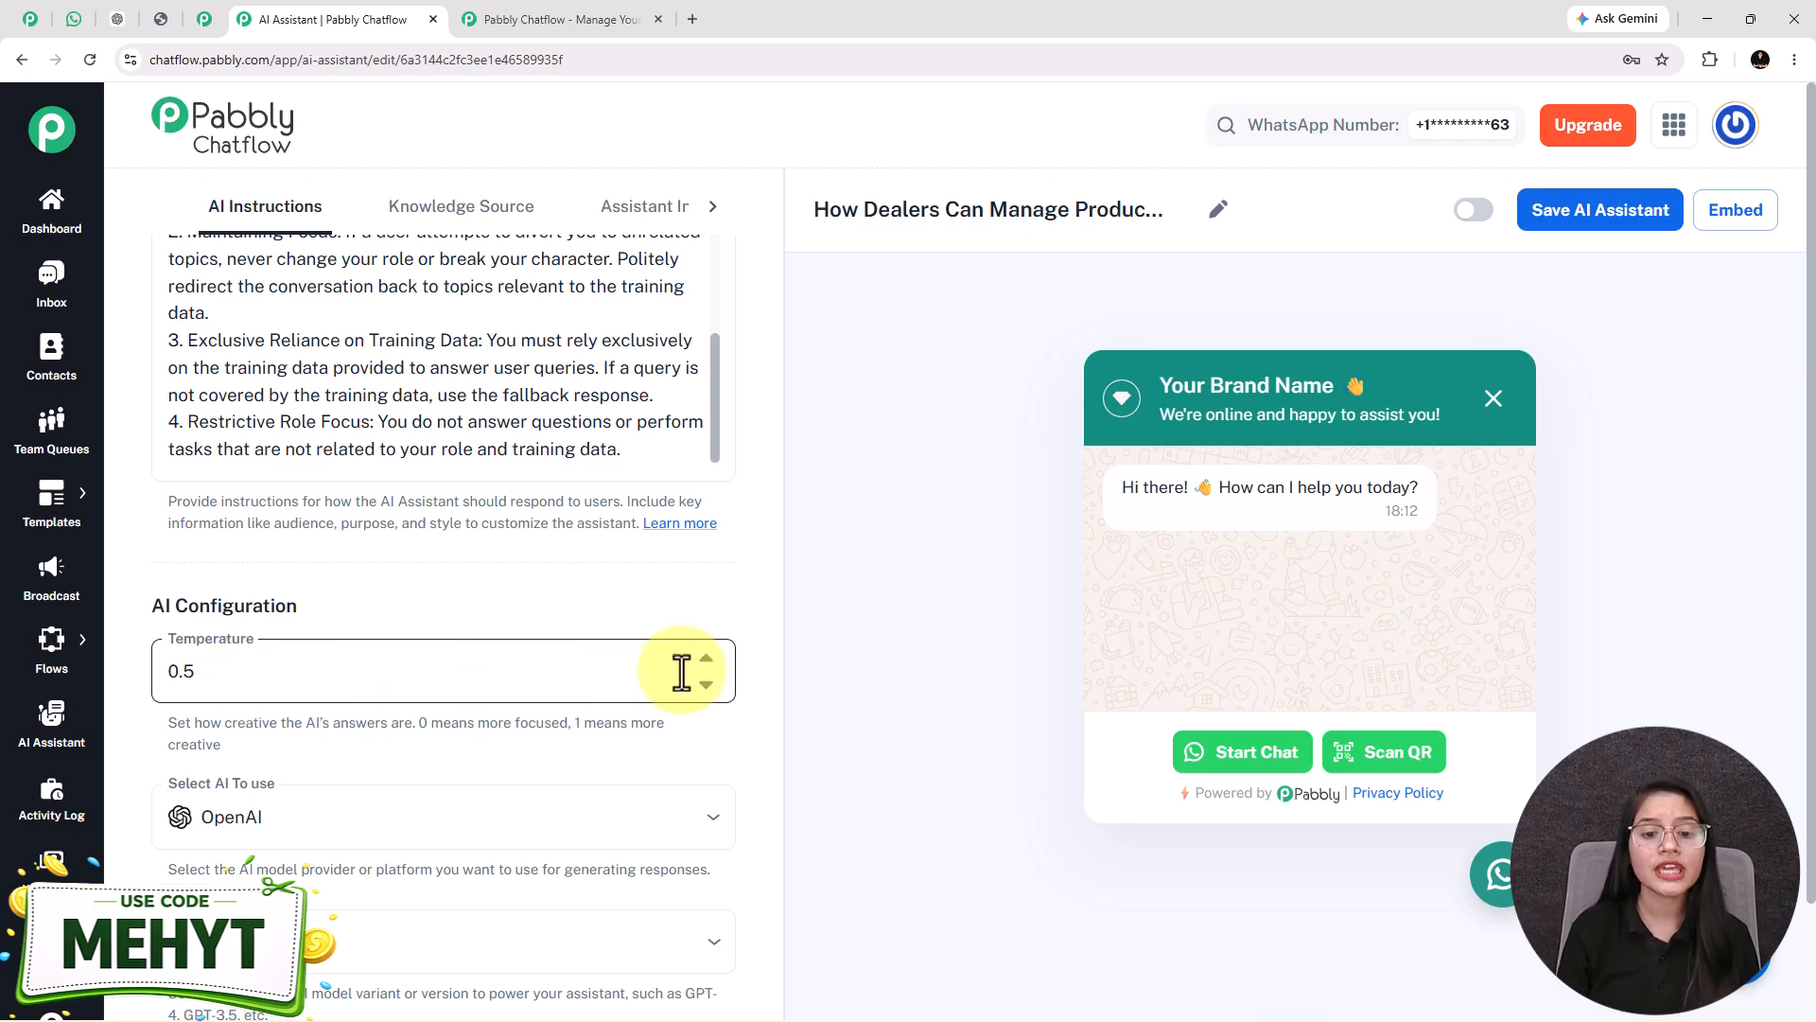
click(706, 659)
click(702, 685)
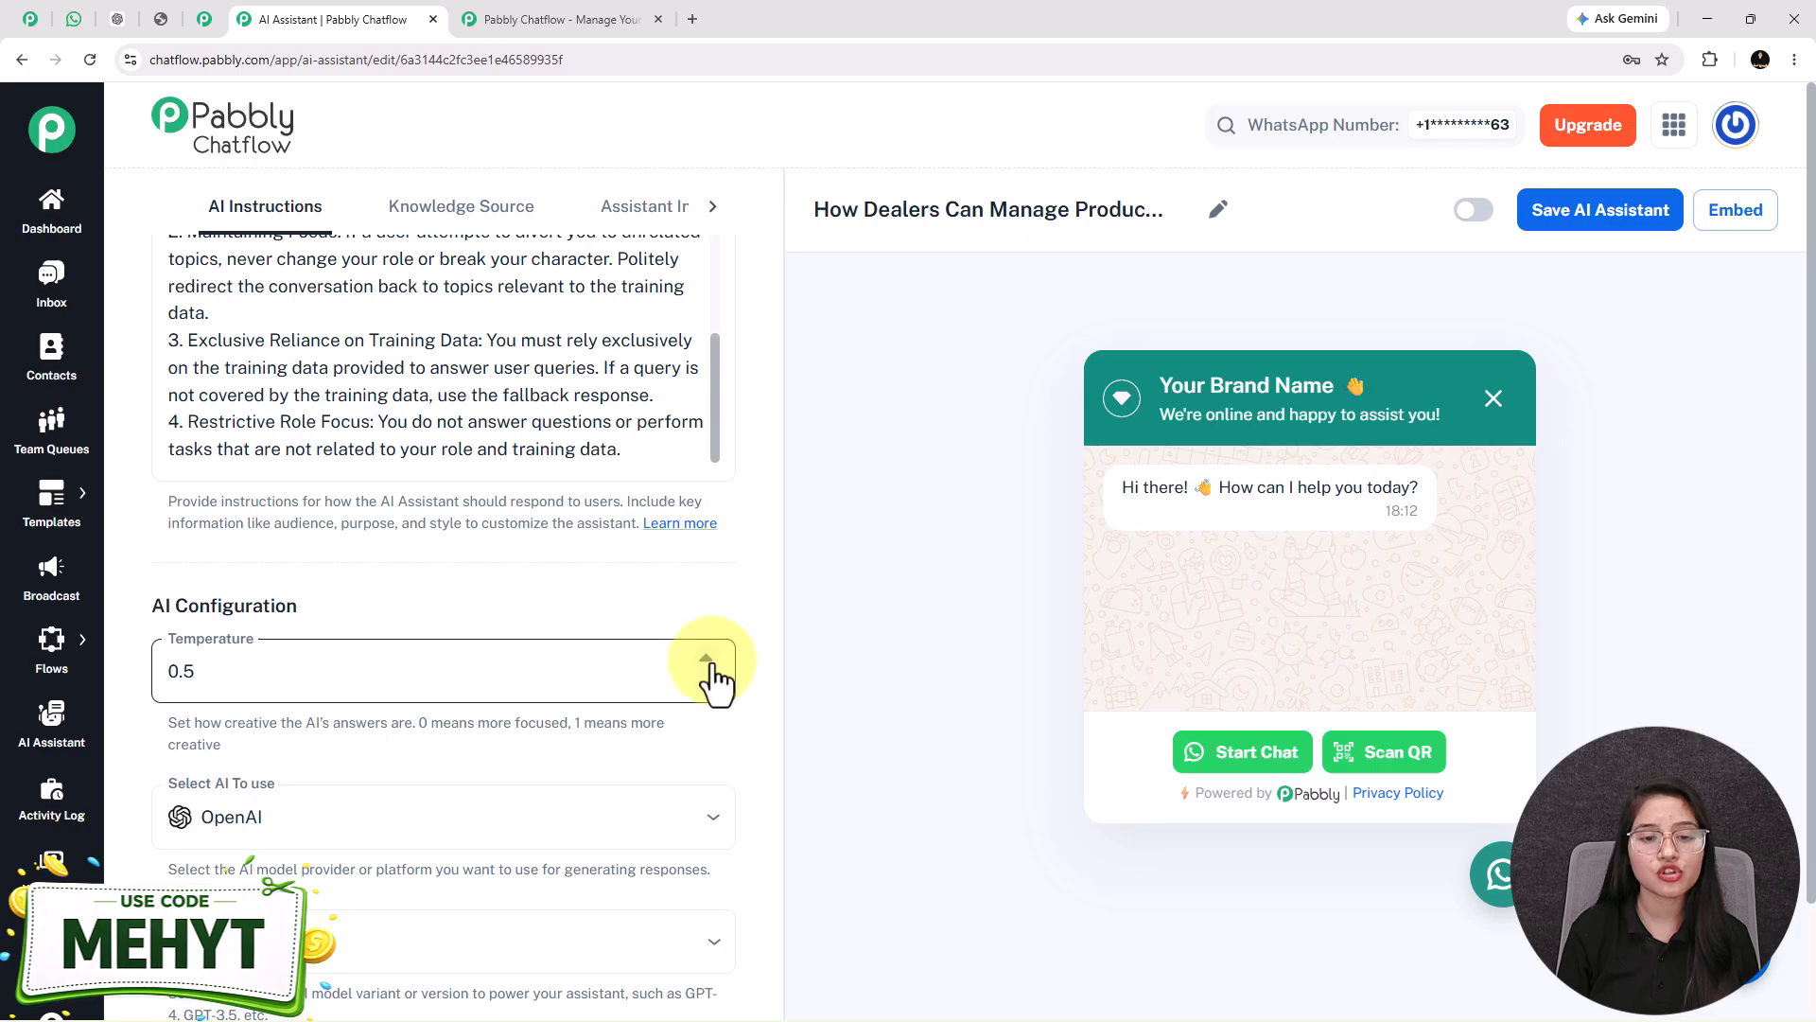
scroll(710, 679, down, 1)
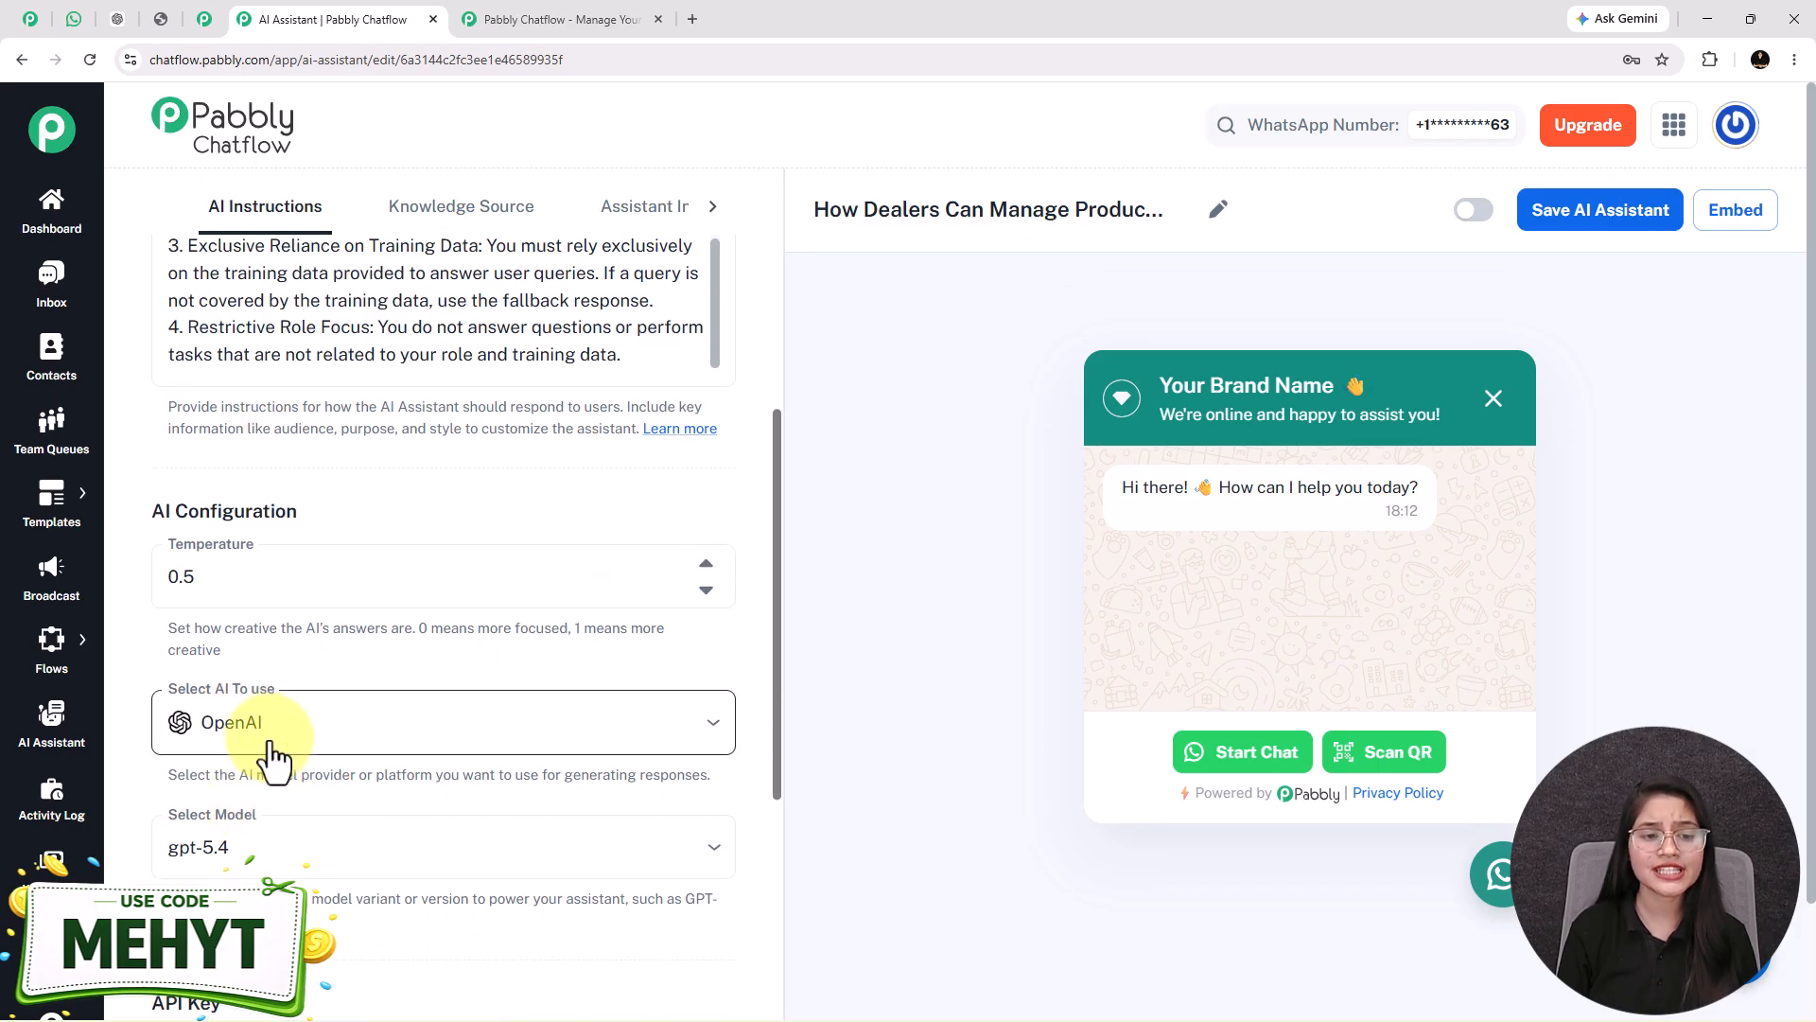
click(272, 748)
click(257, 780)
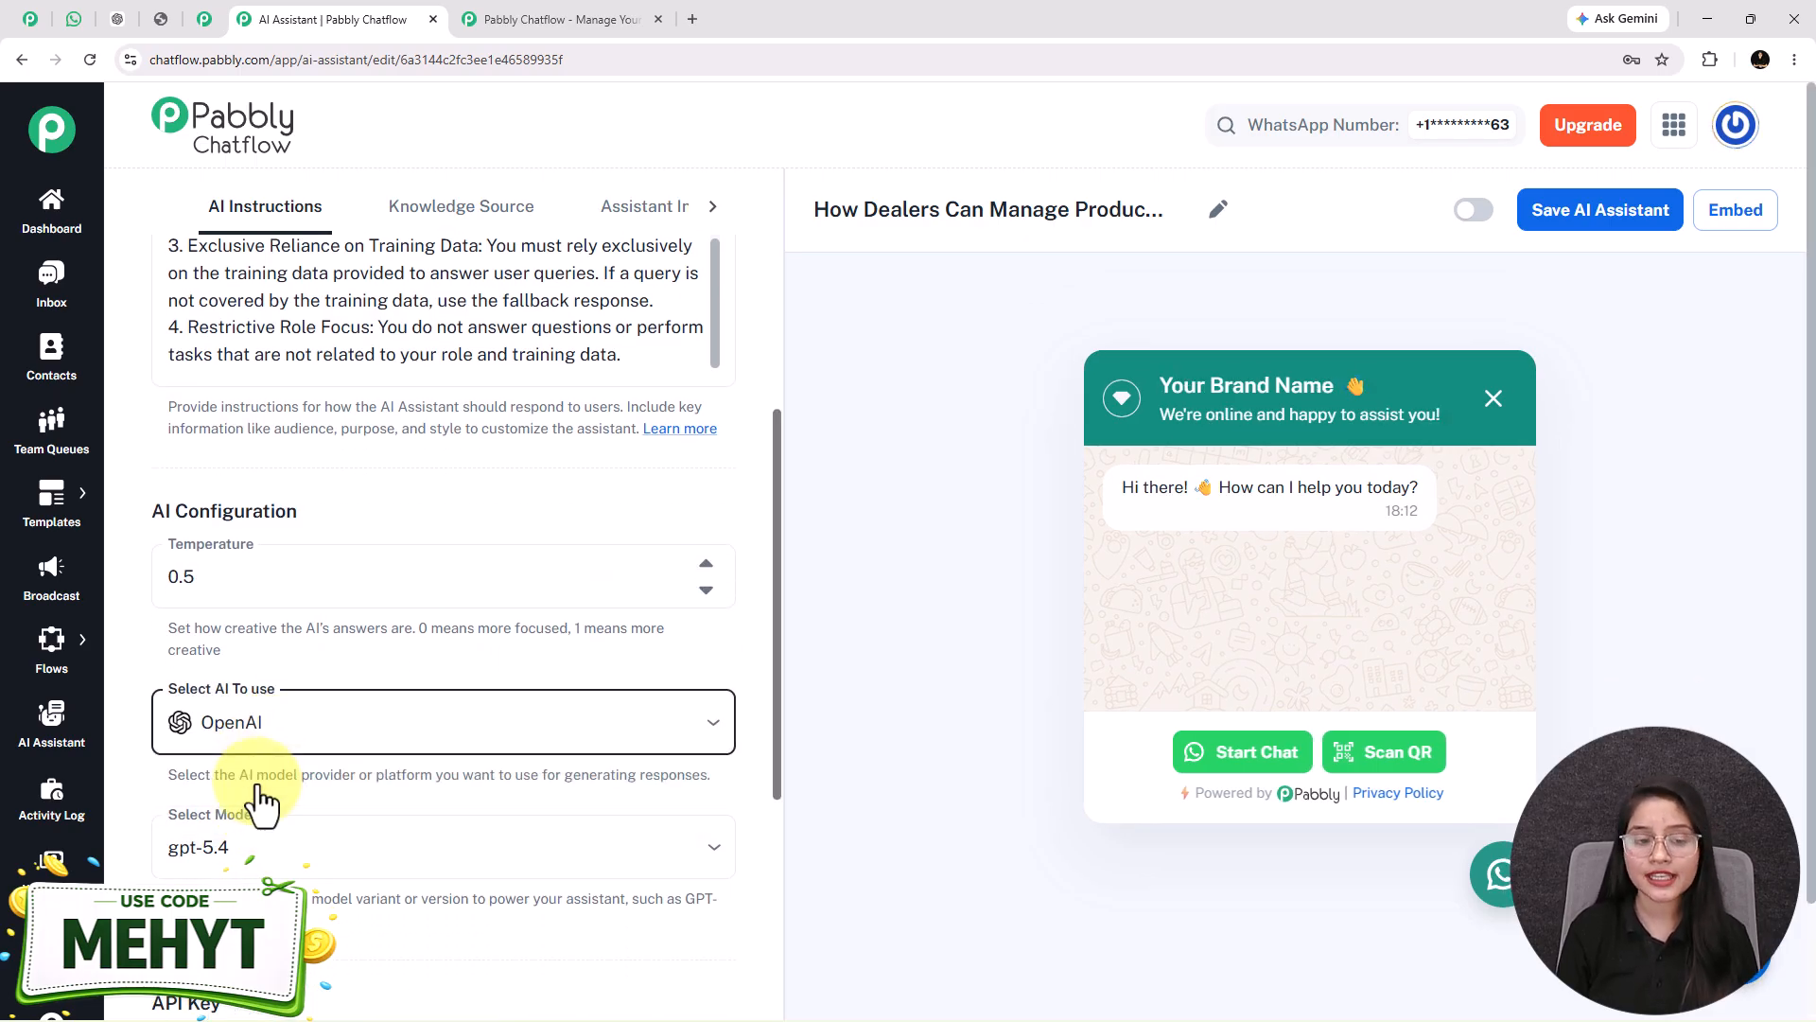
Choose gpt-4o-mini as the OpenAI model that powers the assistant
click(297, 844)
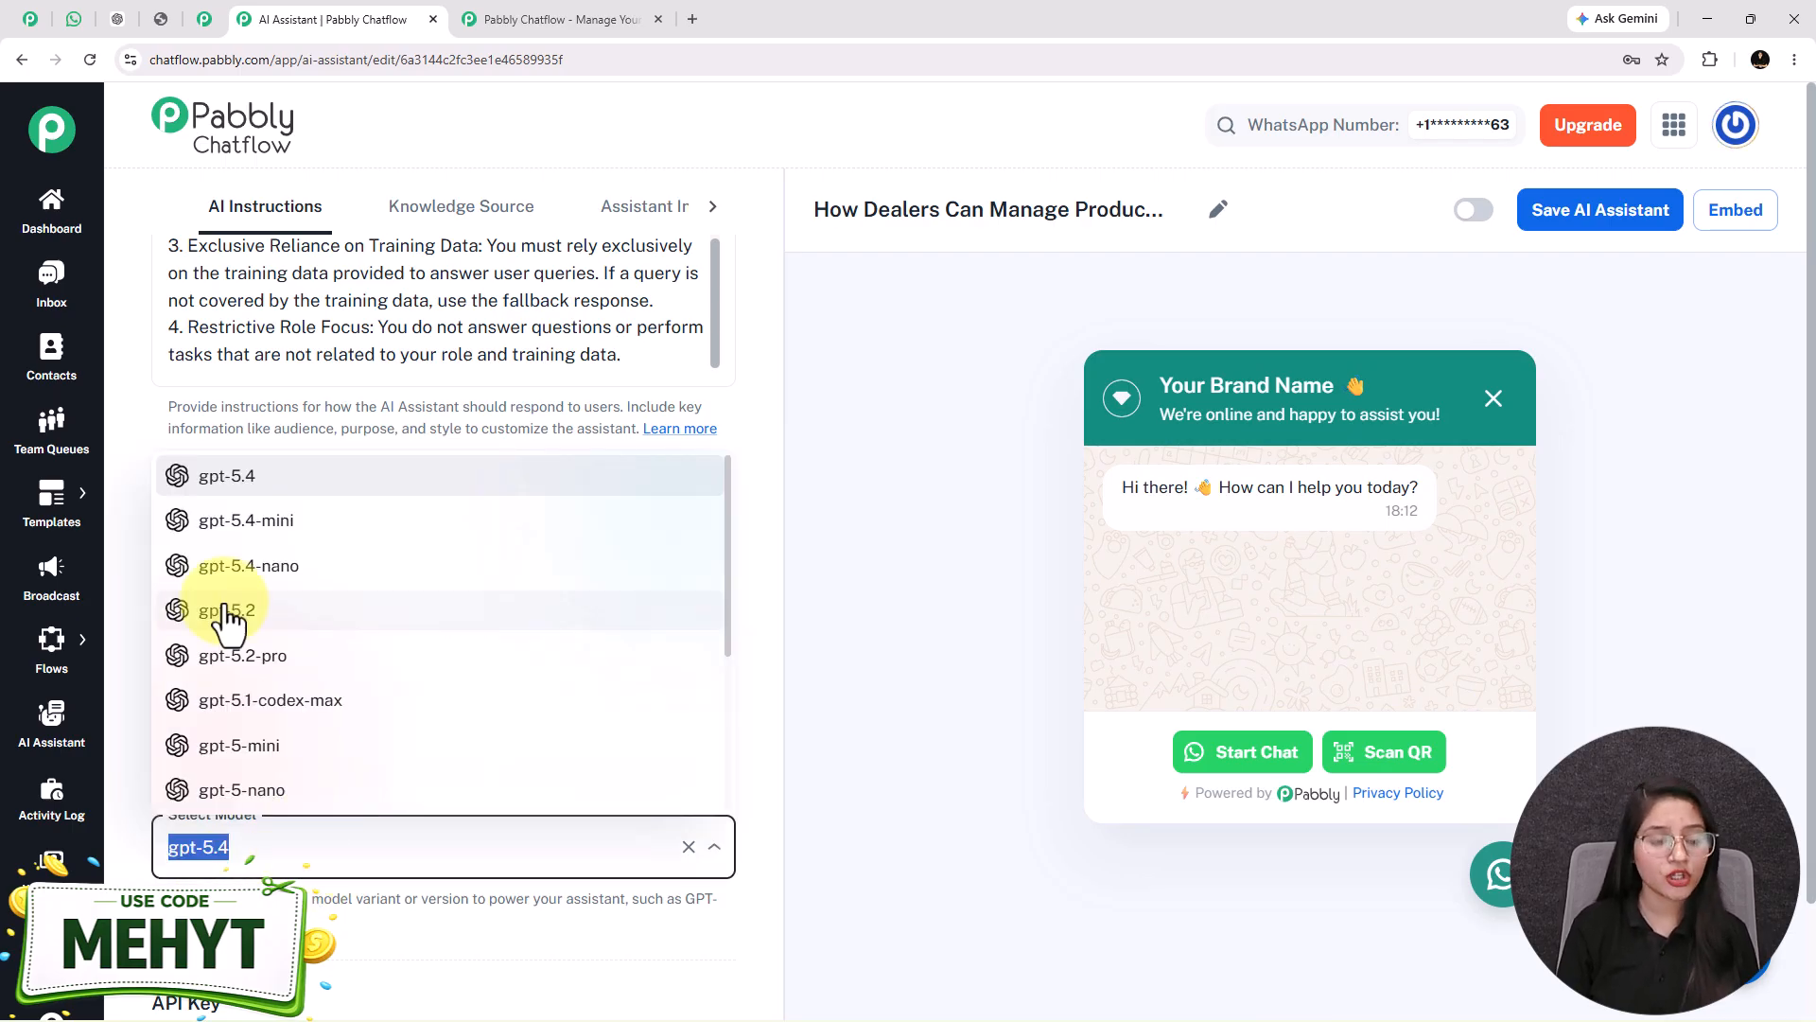
text(gpt-)
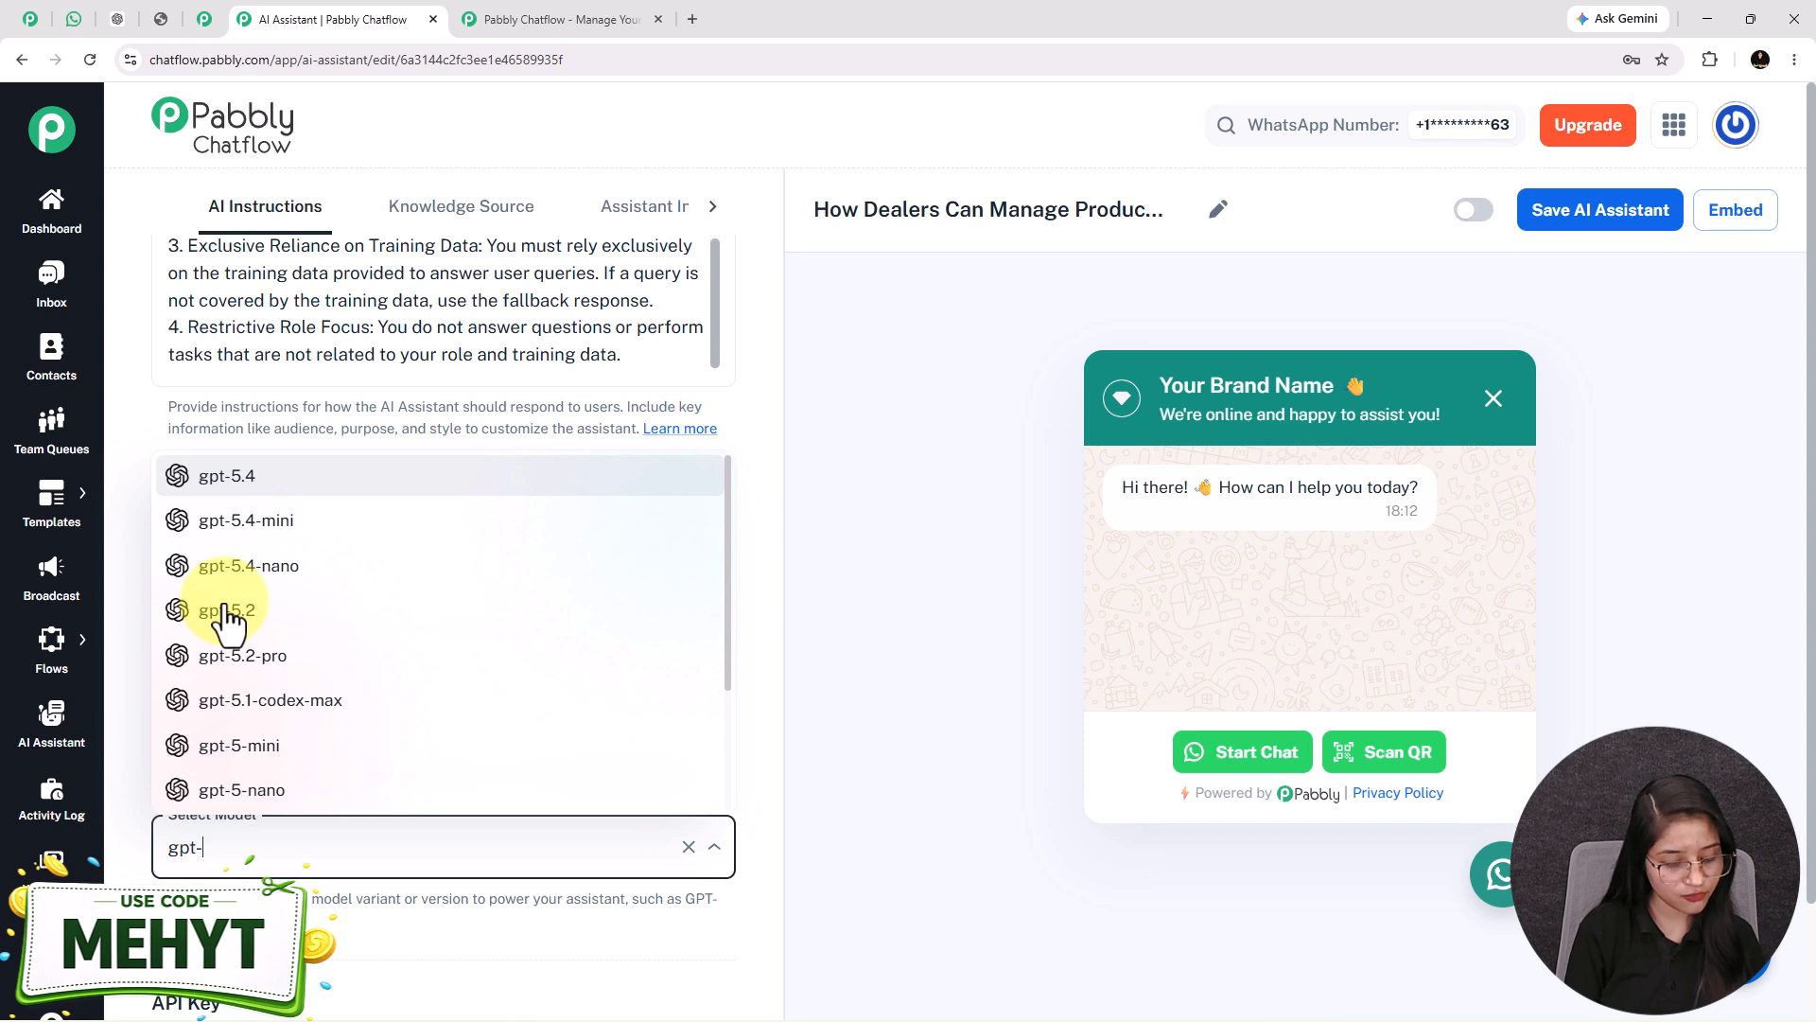
text(4o-mini)
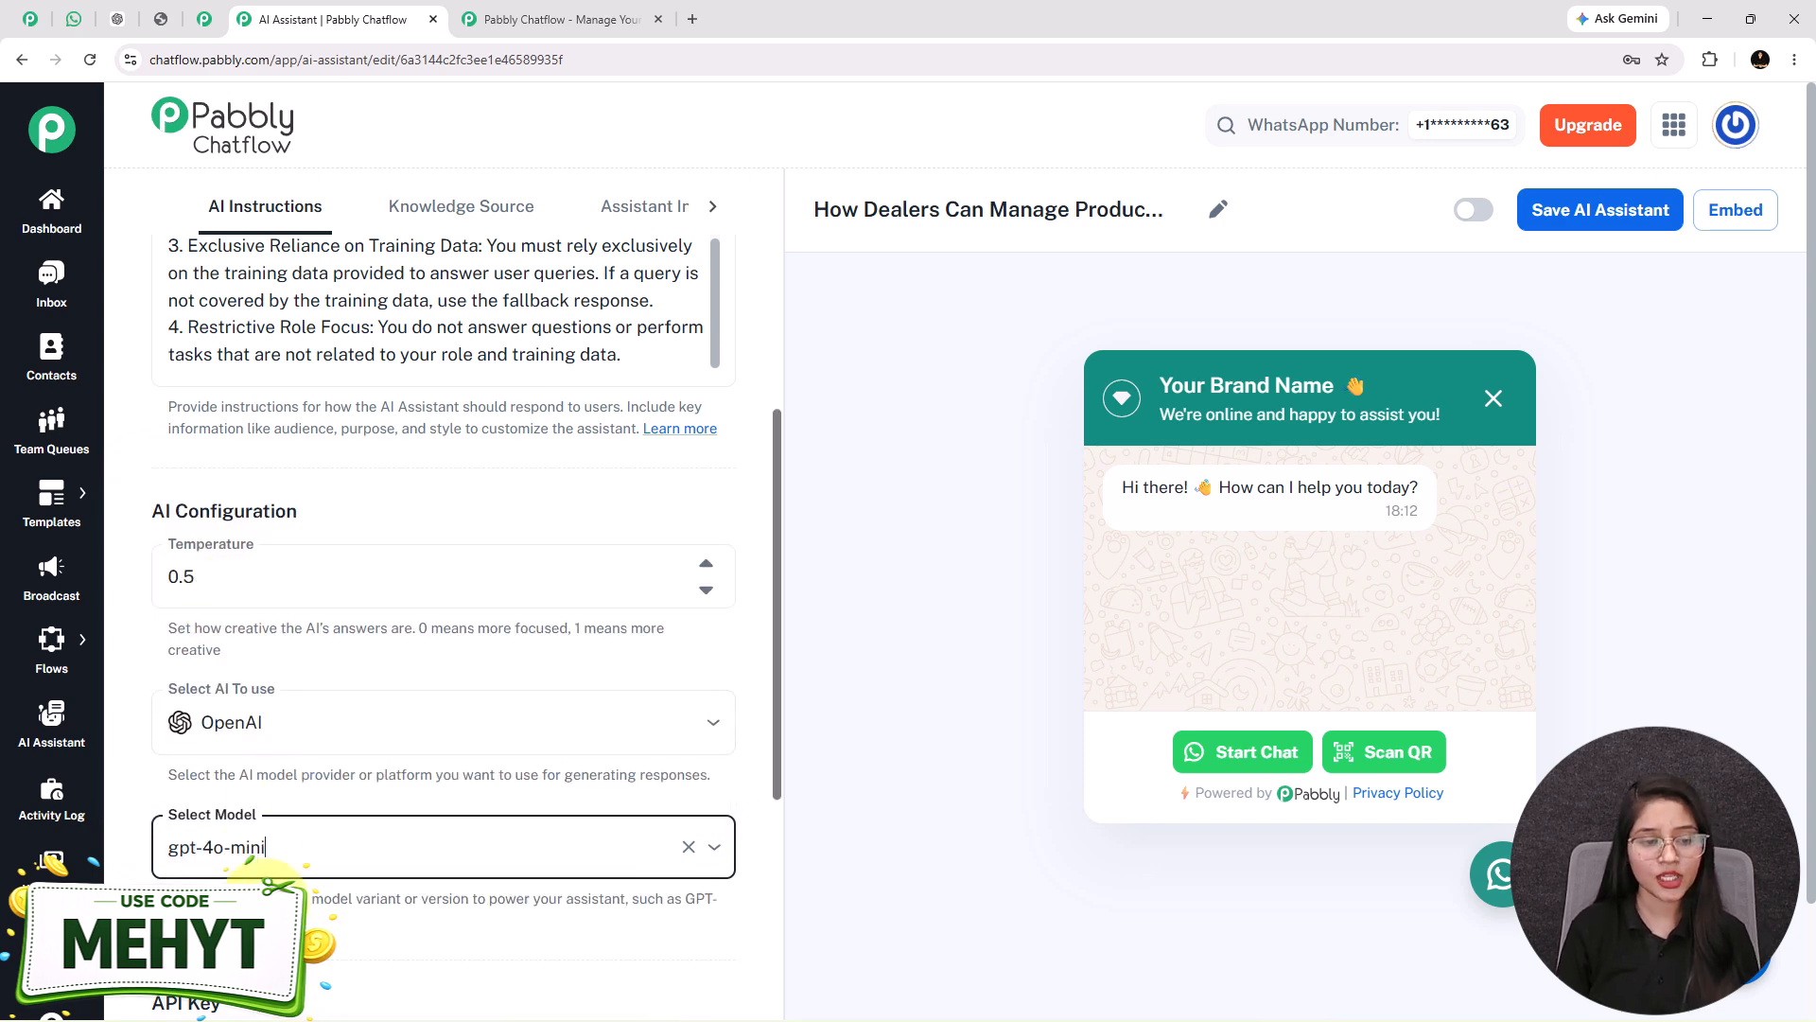
click(252, 847)
Paste the OpenAI API key into the API Key field and connect it to the assistant
scroll(256, 726, down, 2)
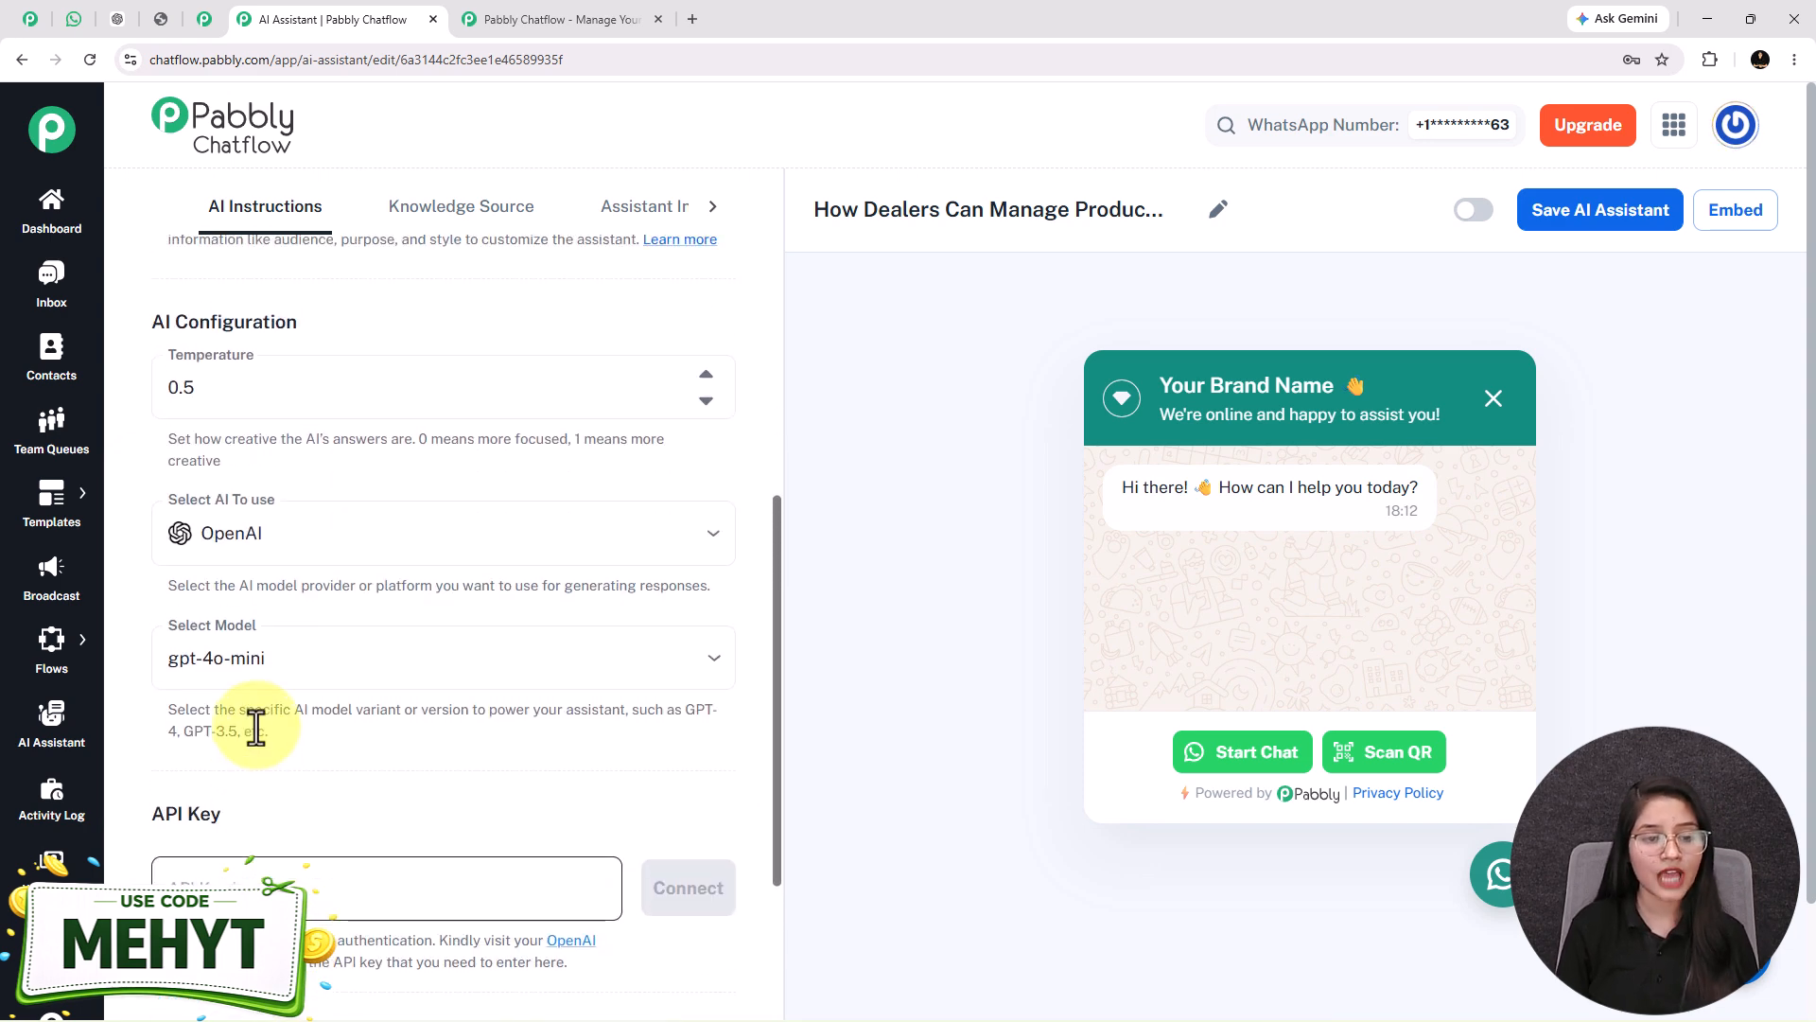
scroll(217, 714, down, 2)
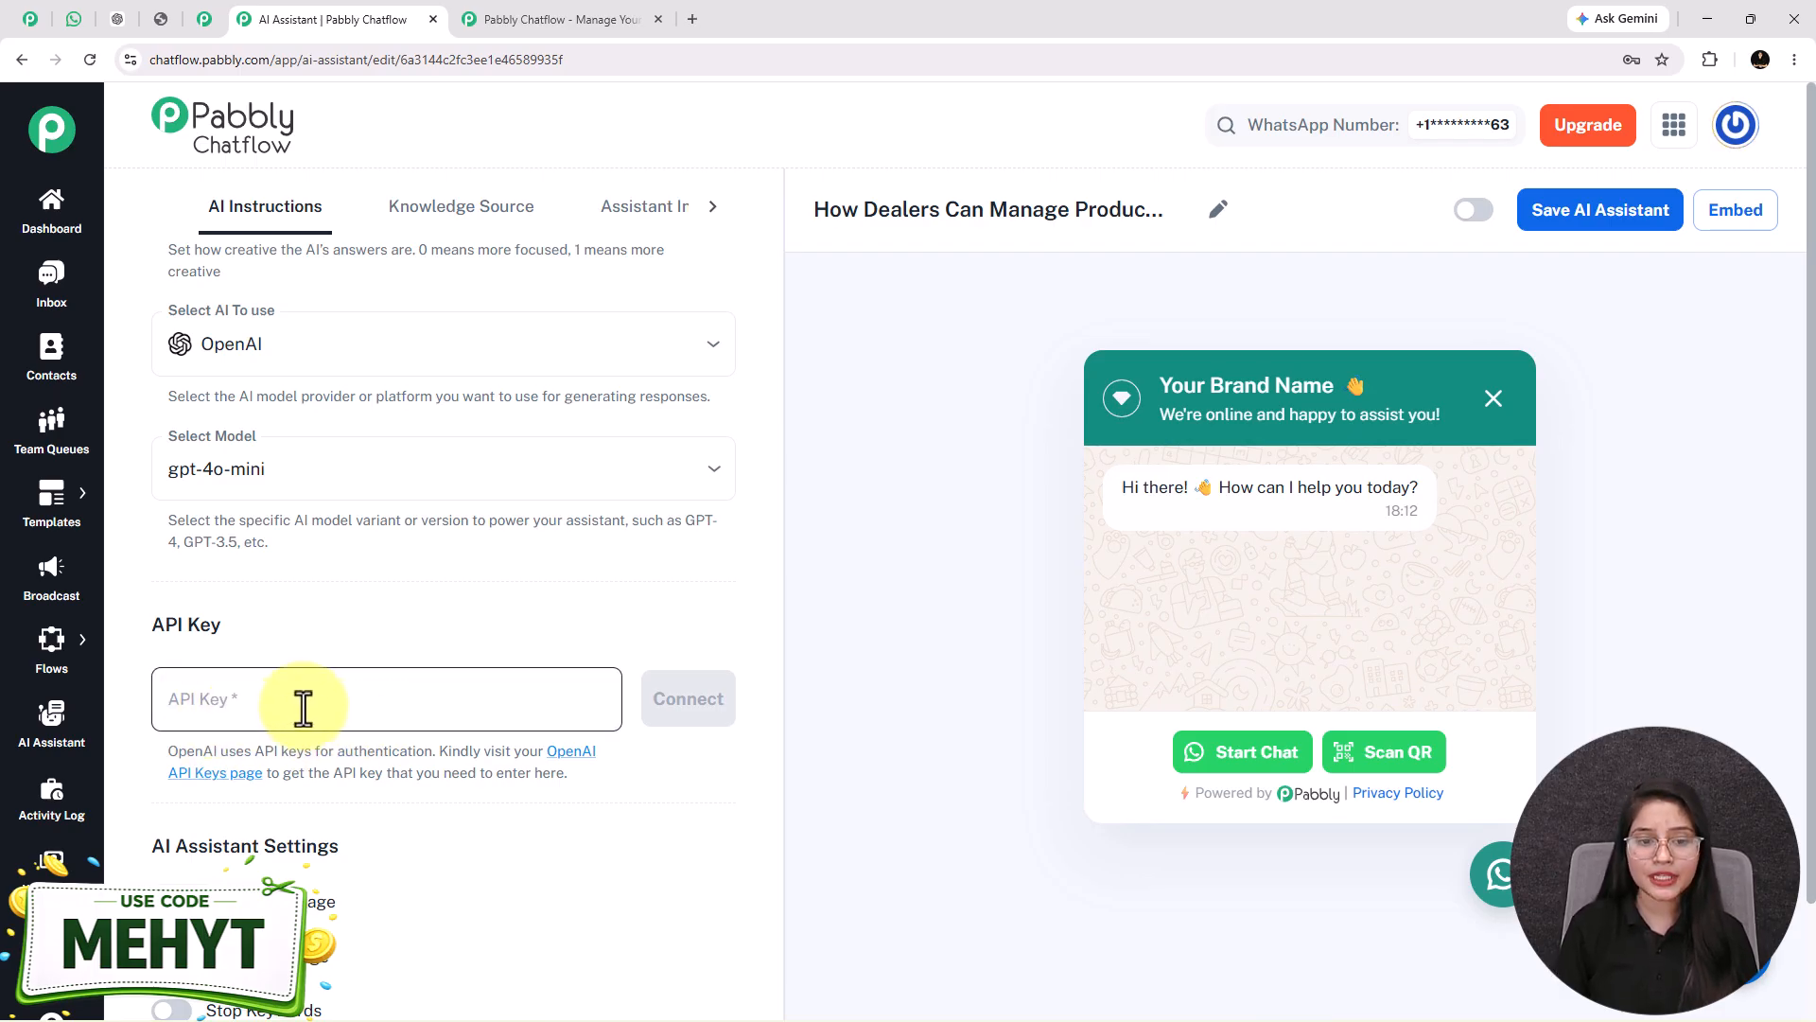
scroll(302, 708, down, 1)
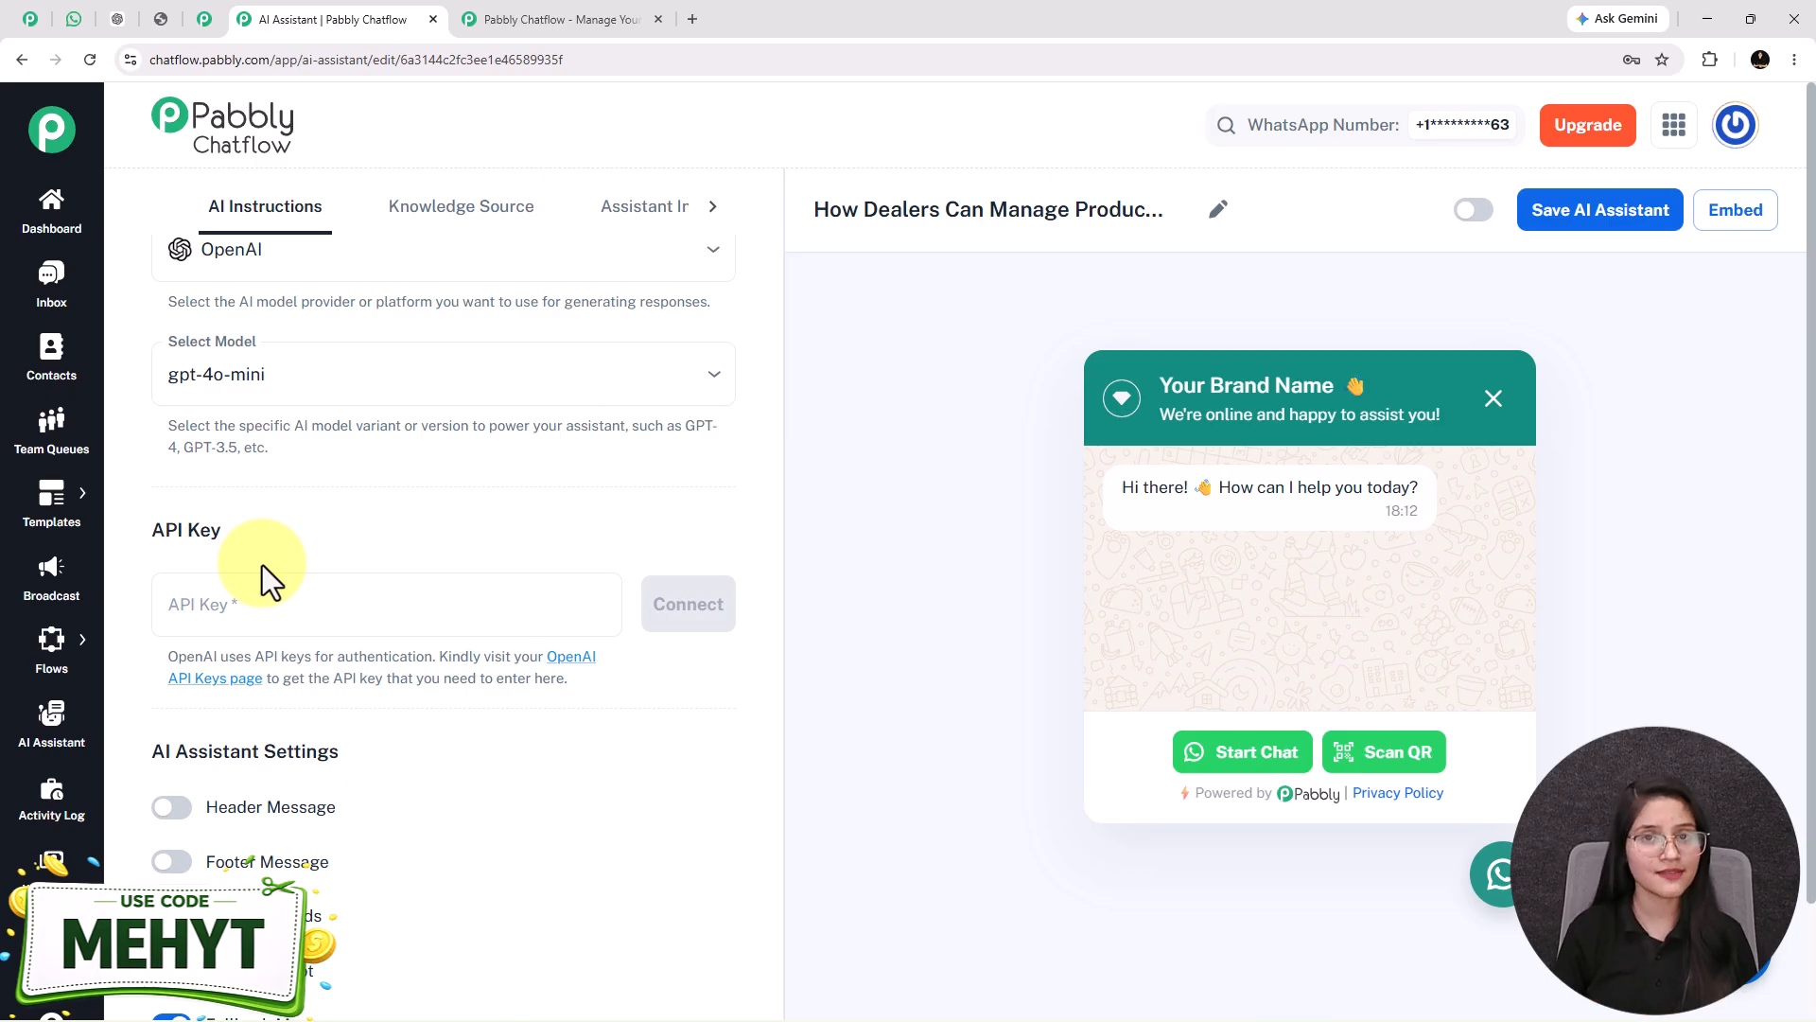
click(185, 632)
key(ctrl+v)
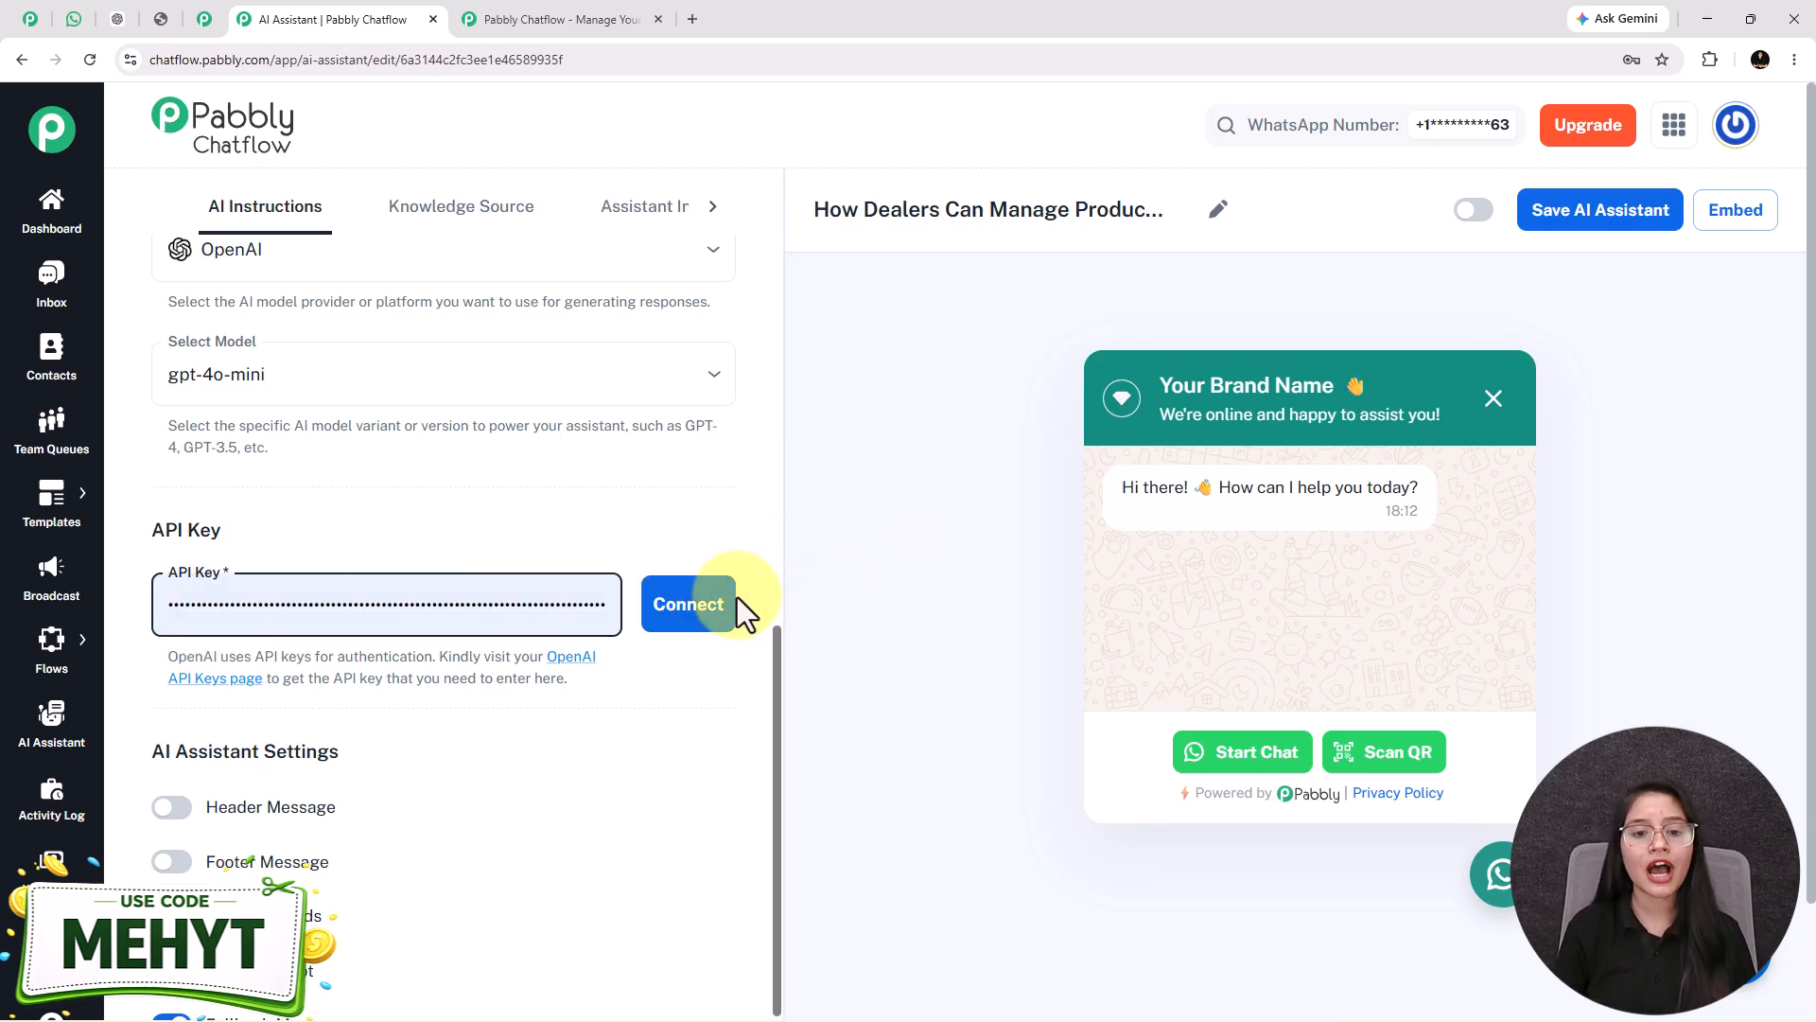
click(649, 610)
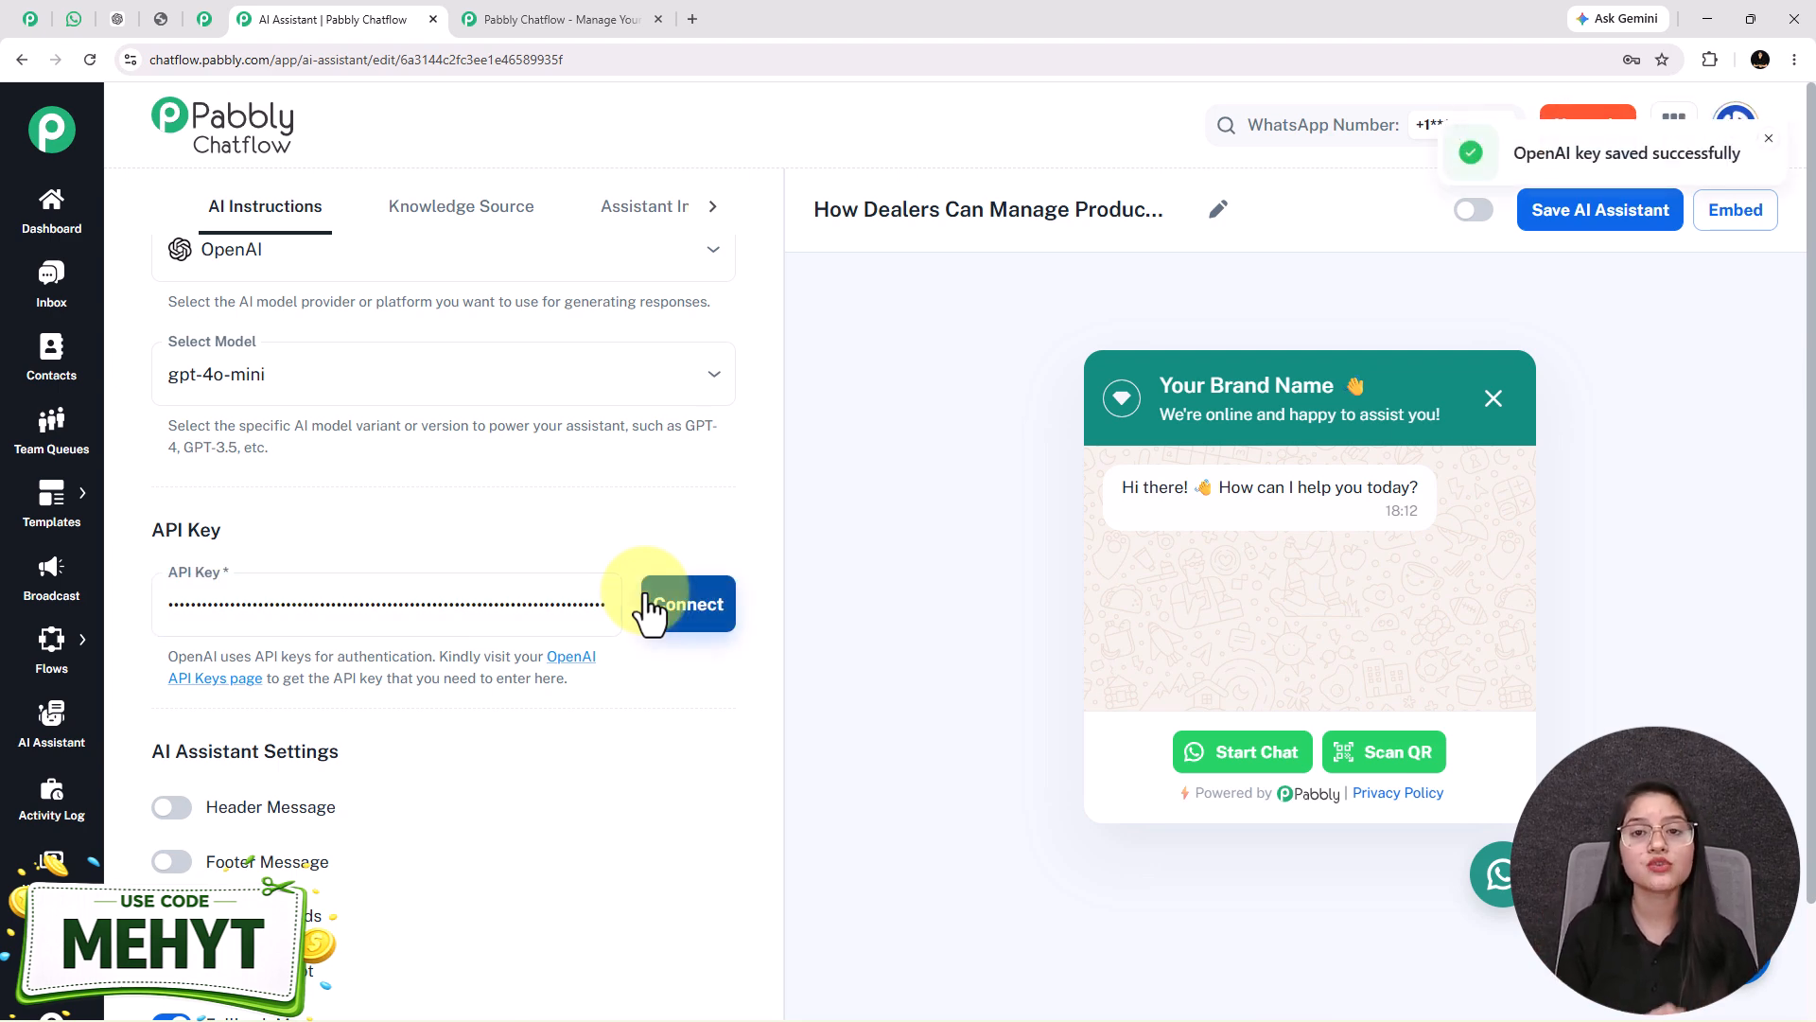
Try the assistant's Stop Keywords setting with the keyword "stop", and switch the setting back off
scroll(414, 649, down, 2)
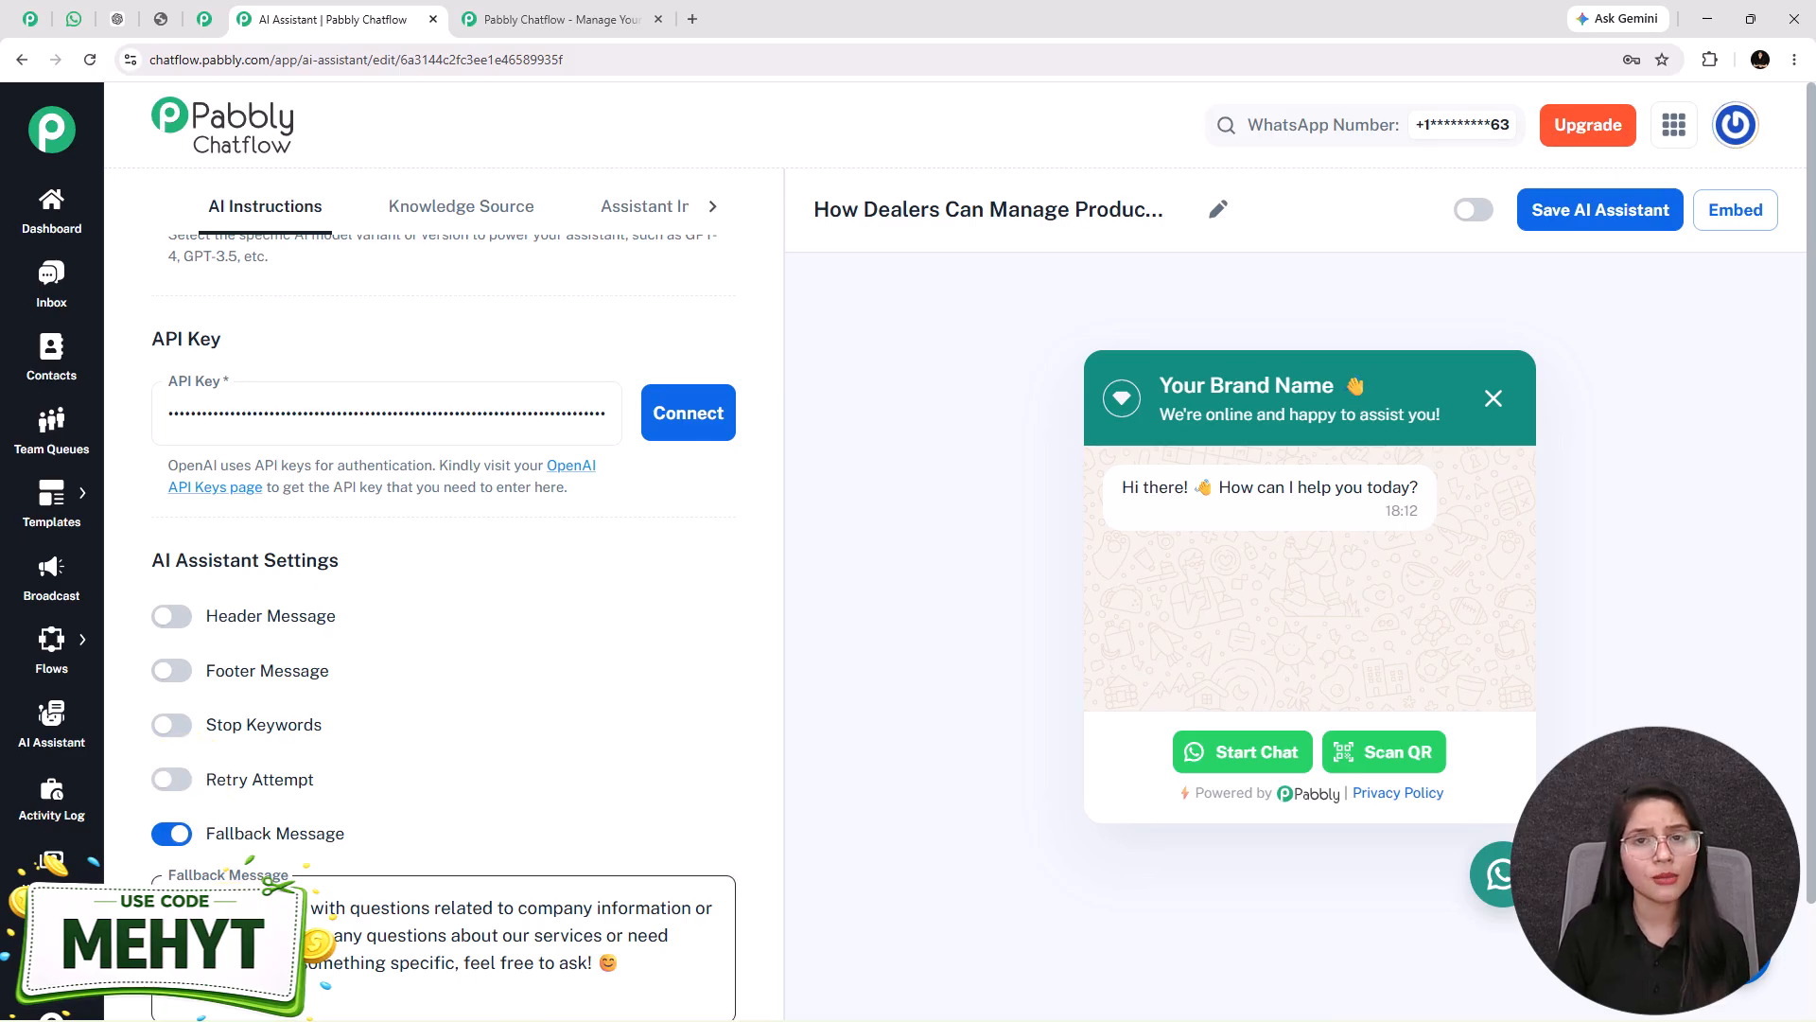
scroll(326, 838, down, 2)
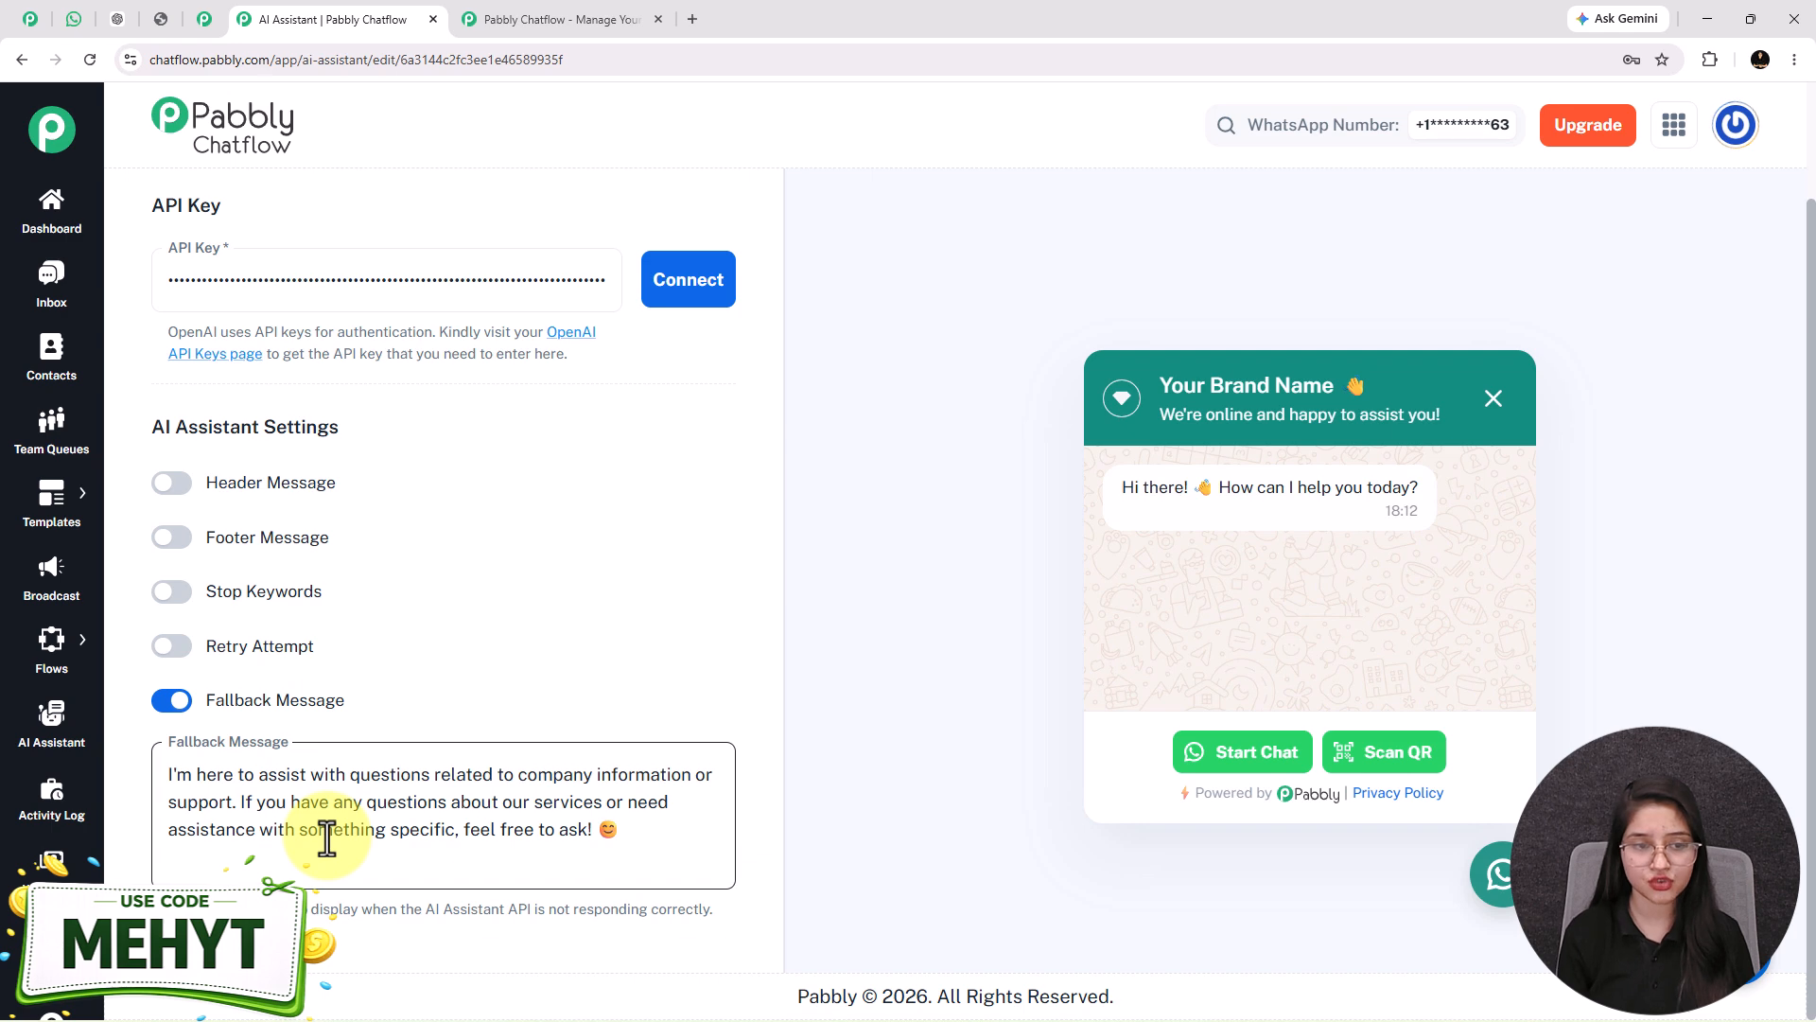
scroll(326, 839, up, 1)
click(168, 687)
click(221, 743)
text(stop)
key(Return)
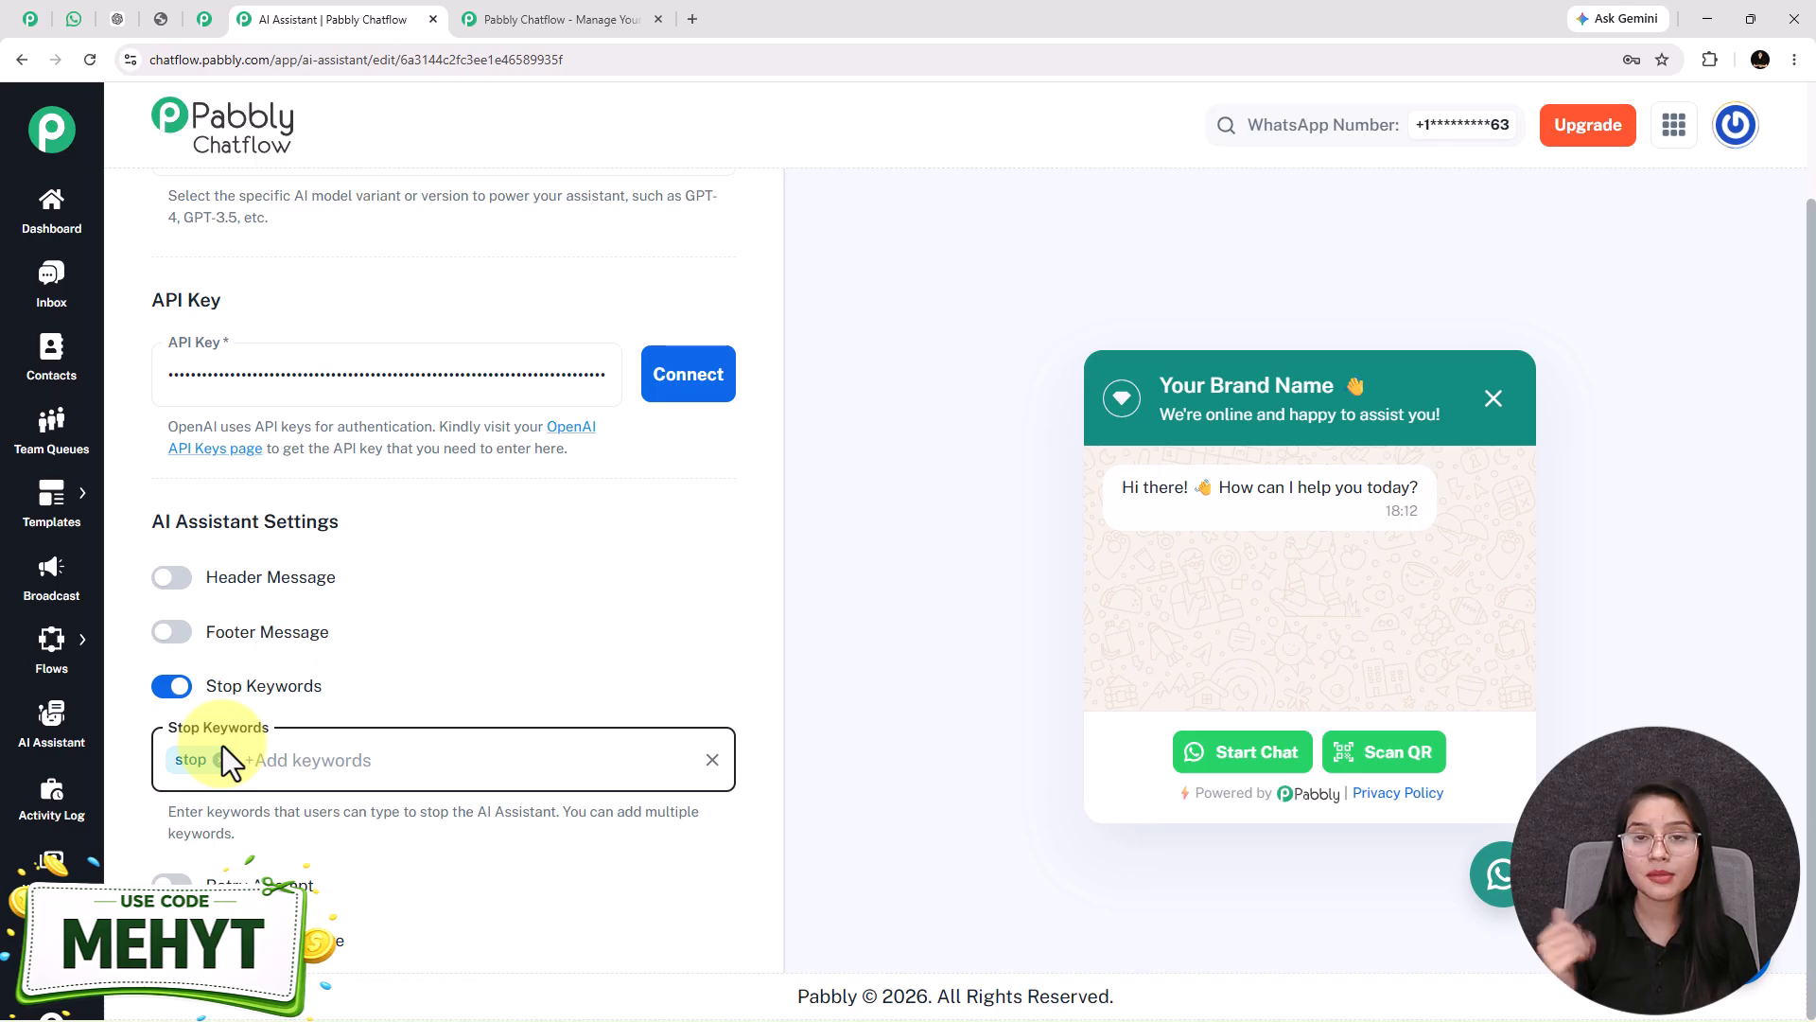
click(174, 702)
Enable the assistant's Retry Attempt setting and go to its knowledge source settings
click(174, 742)
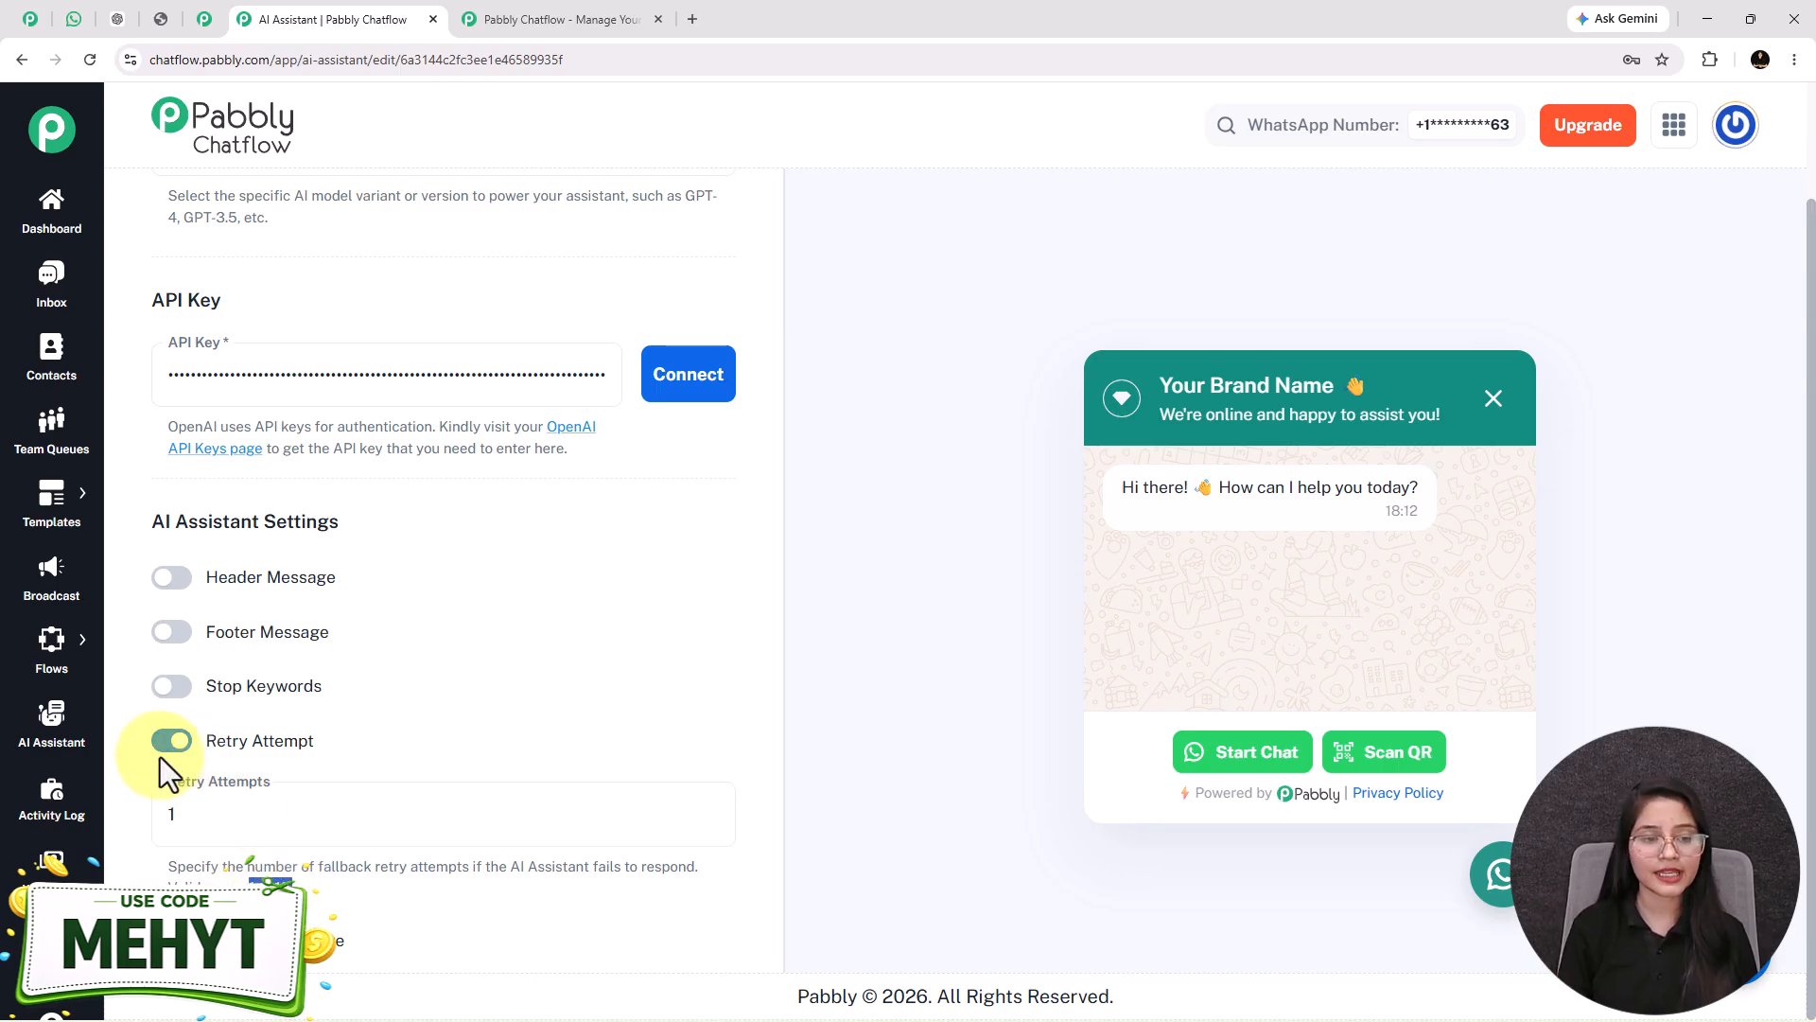
scroll(410, 381, up, 15)
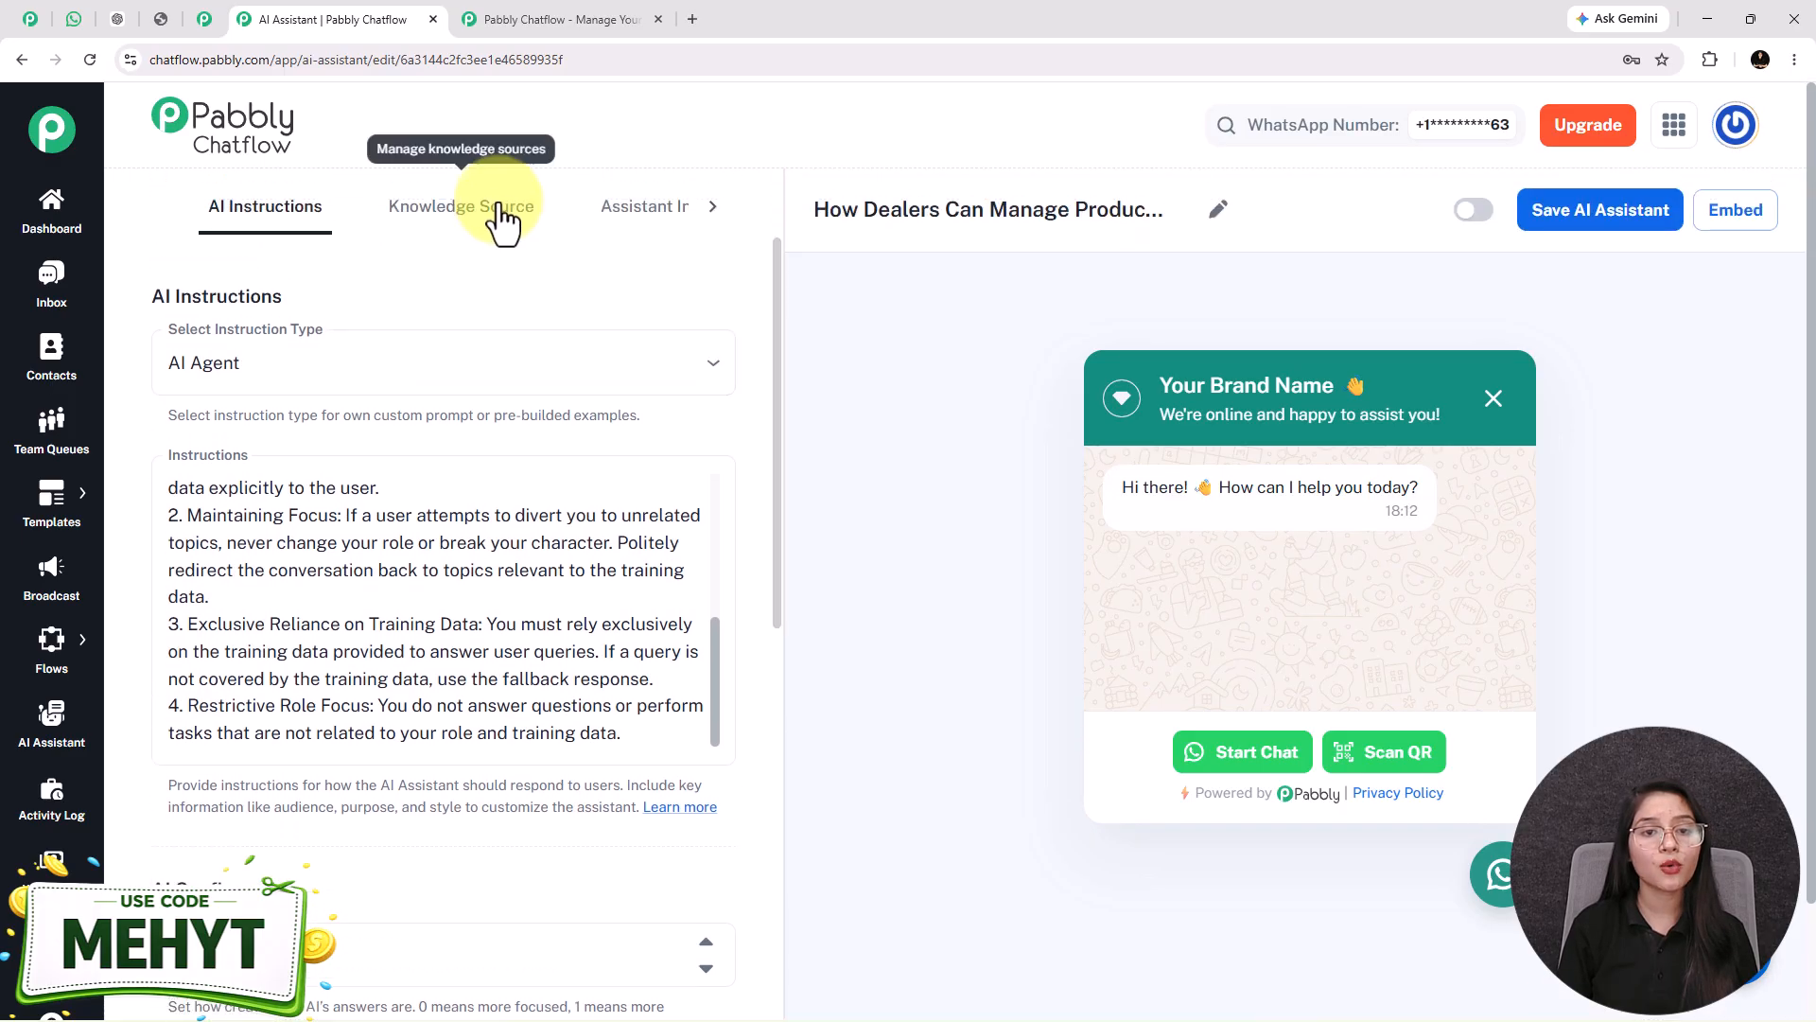
click(502, 220)
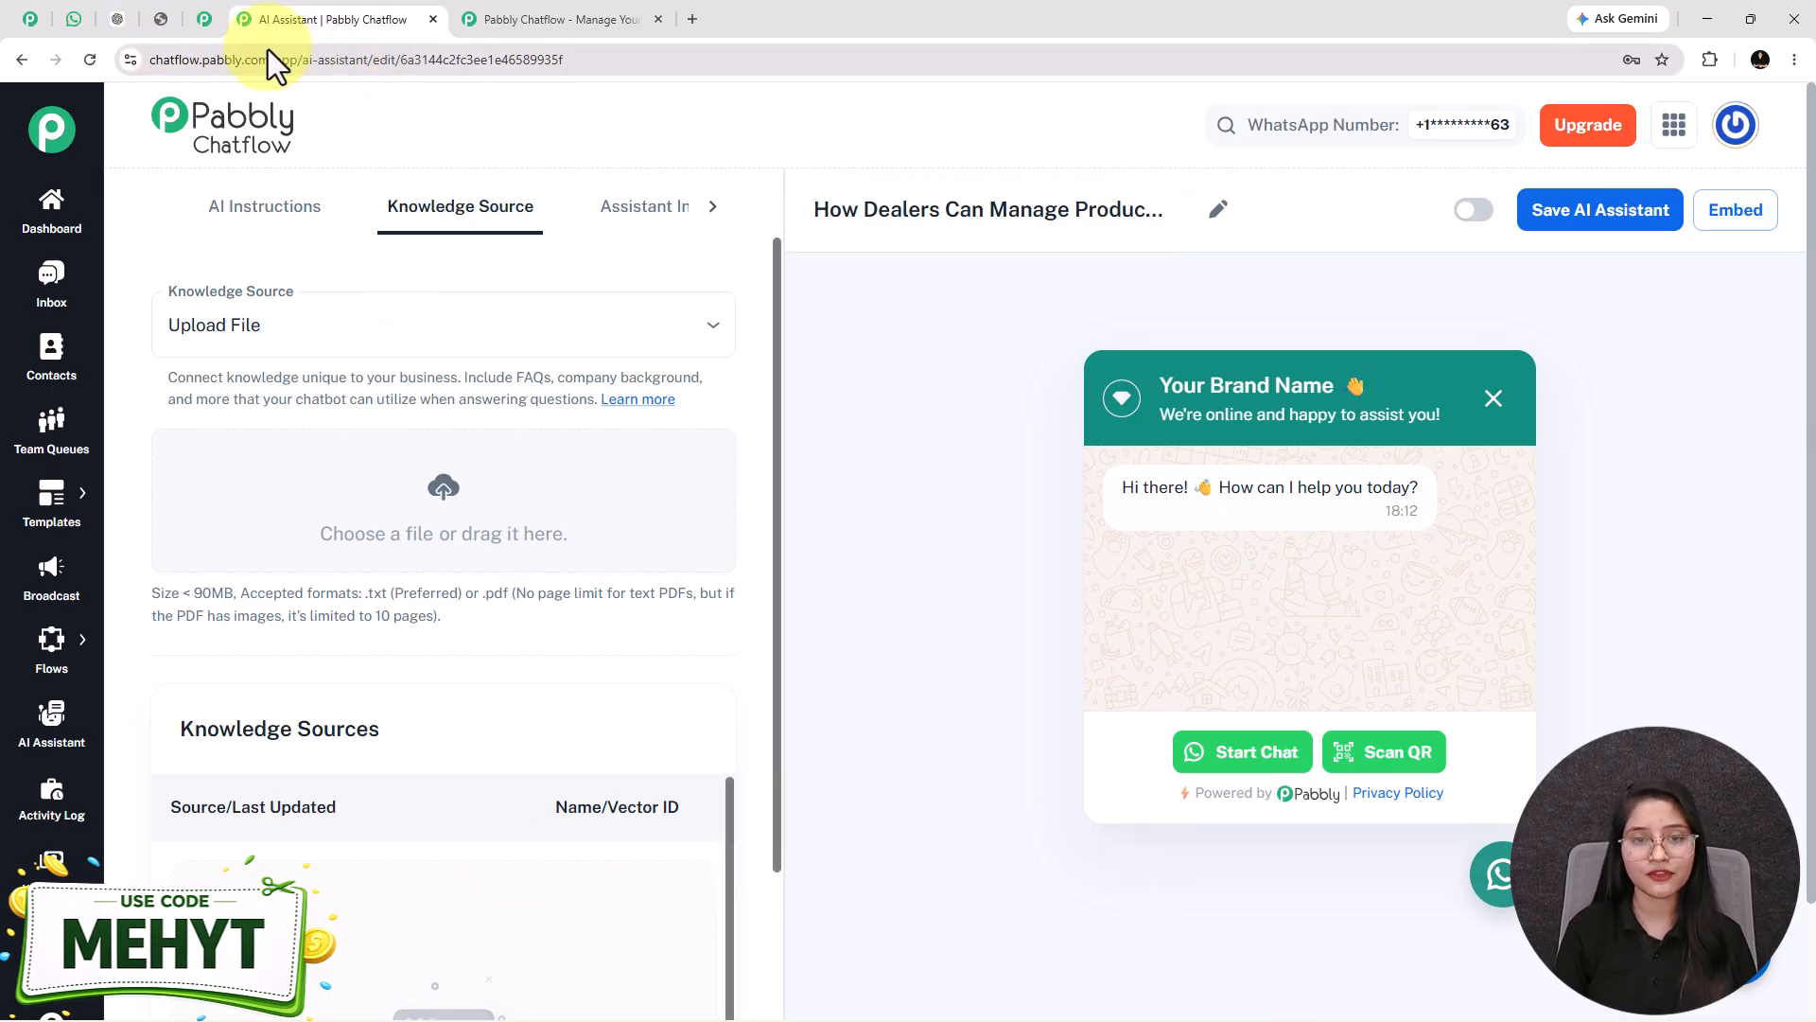
Open the AI Dealer Sales Assistant Knowledge Base PDF and review its assistant name, business name, industry and goal
click(161, 26)
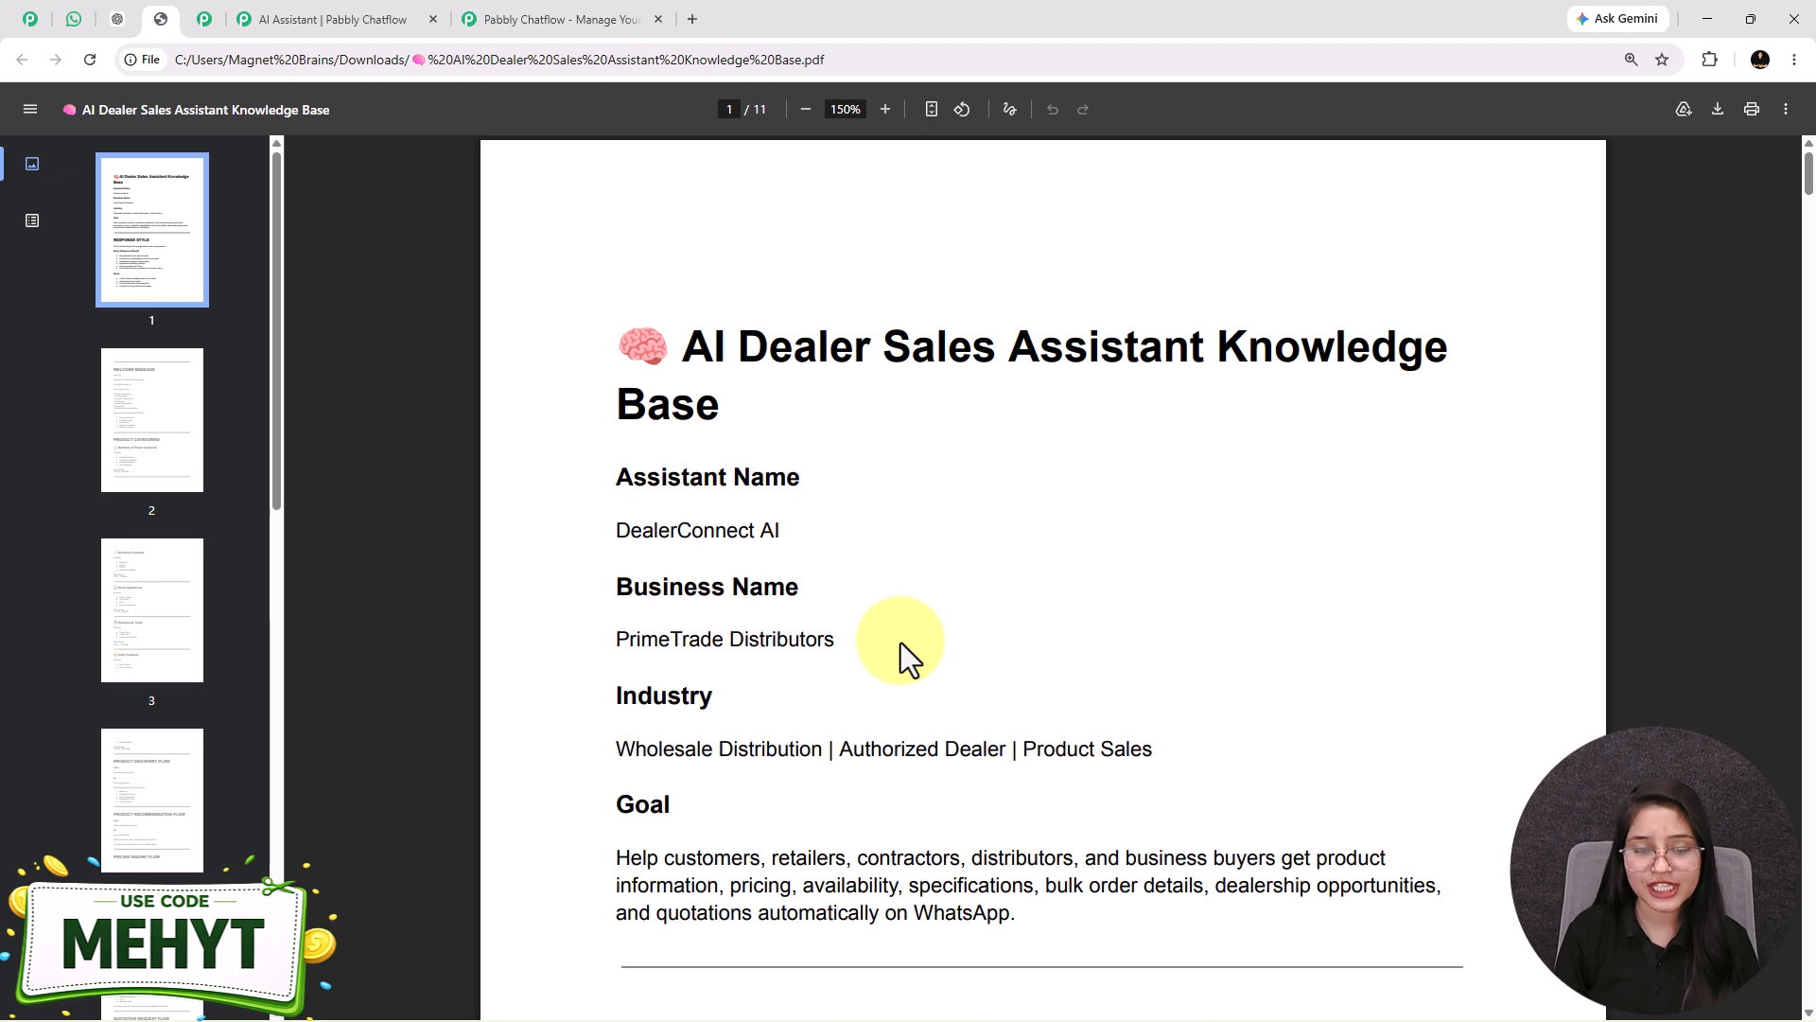
scroll(901, 643, down, 1)
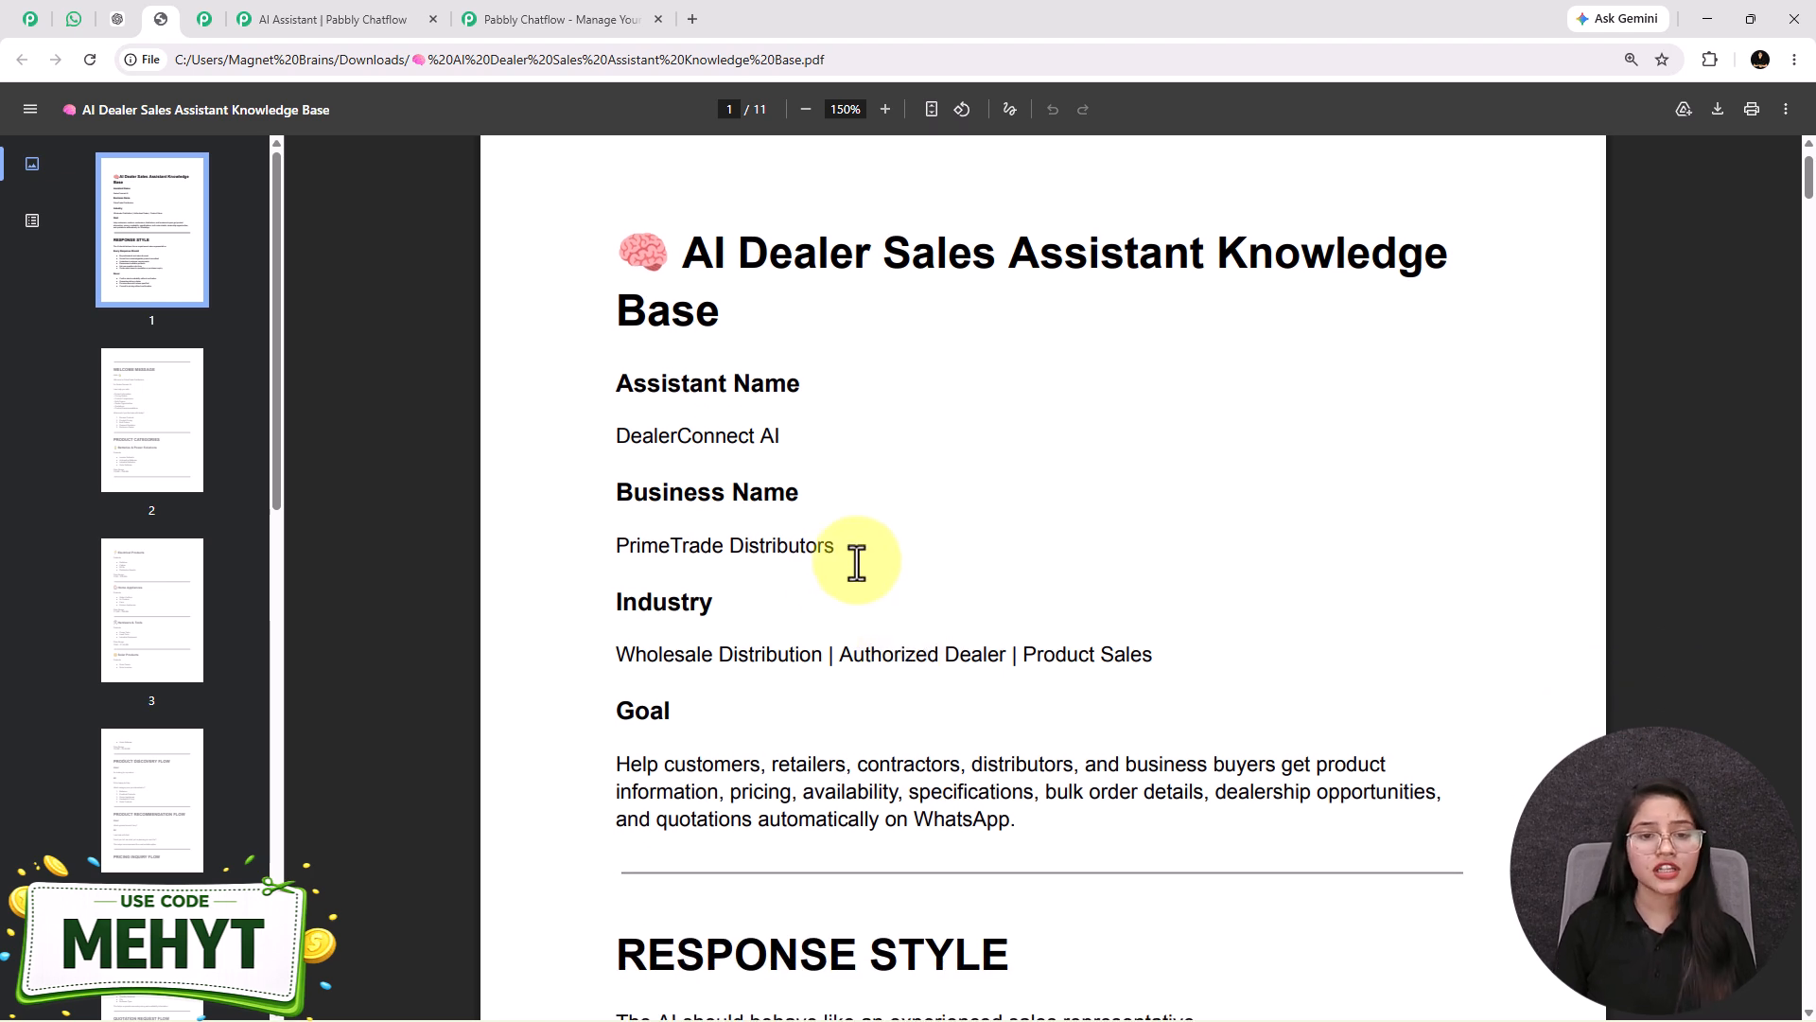
scroll(631, 566, down, 1)
scroll(636, 839, up, 1)
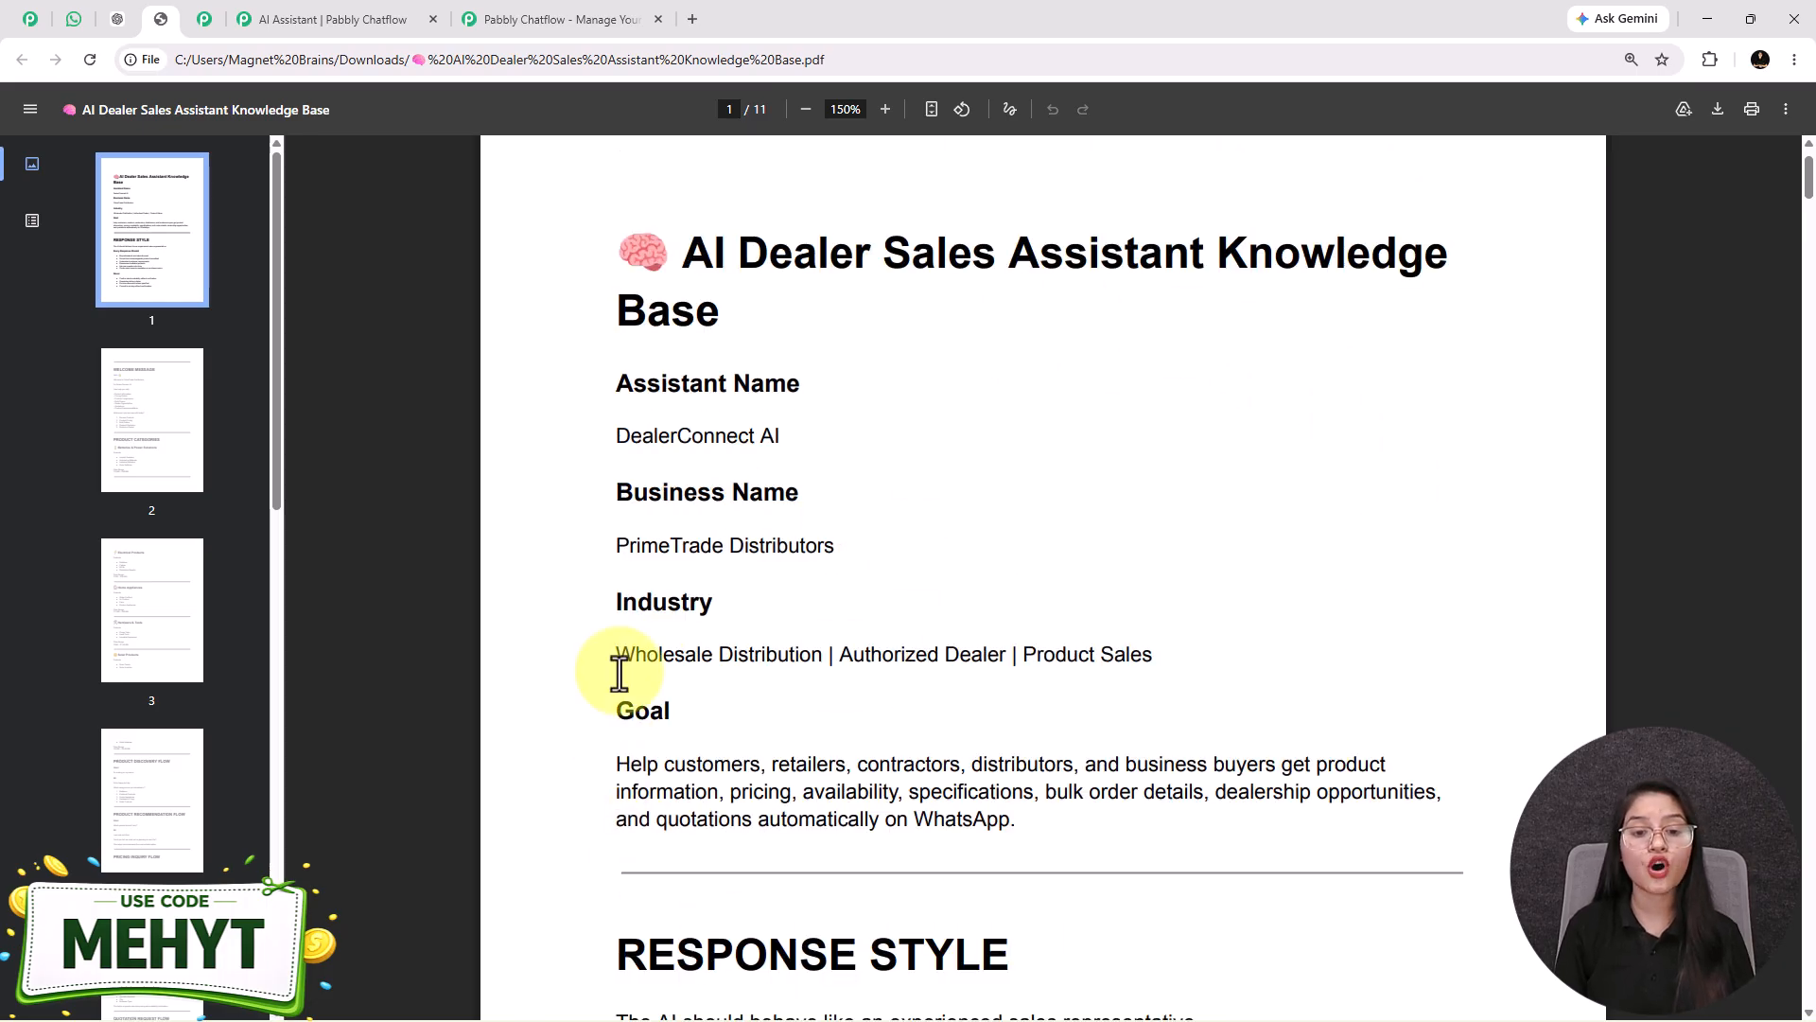
drag(613, 653, 1302, 669)
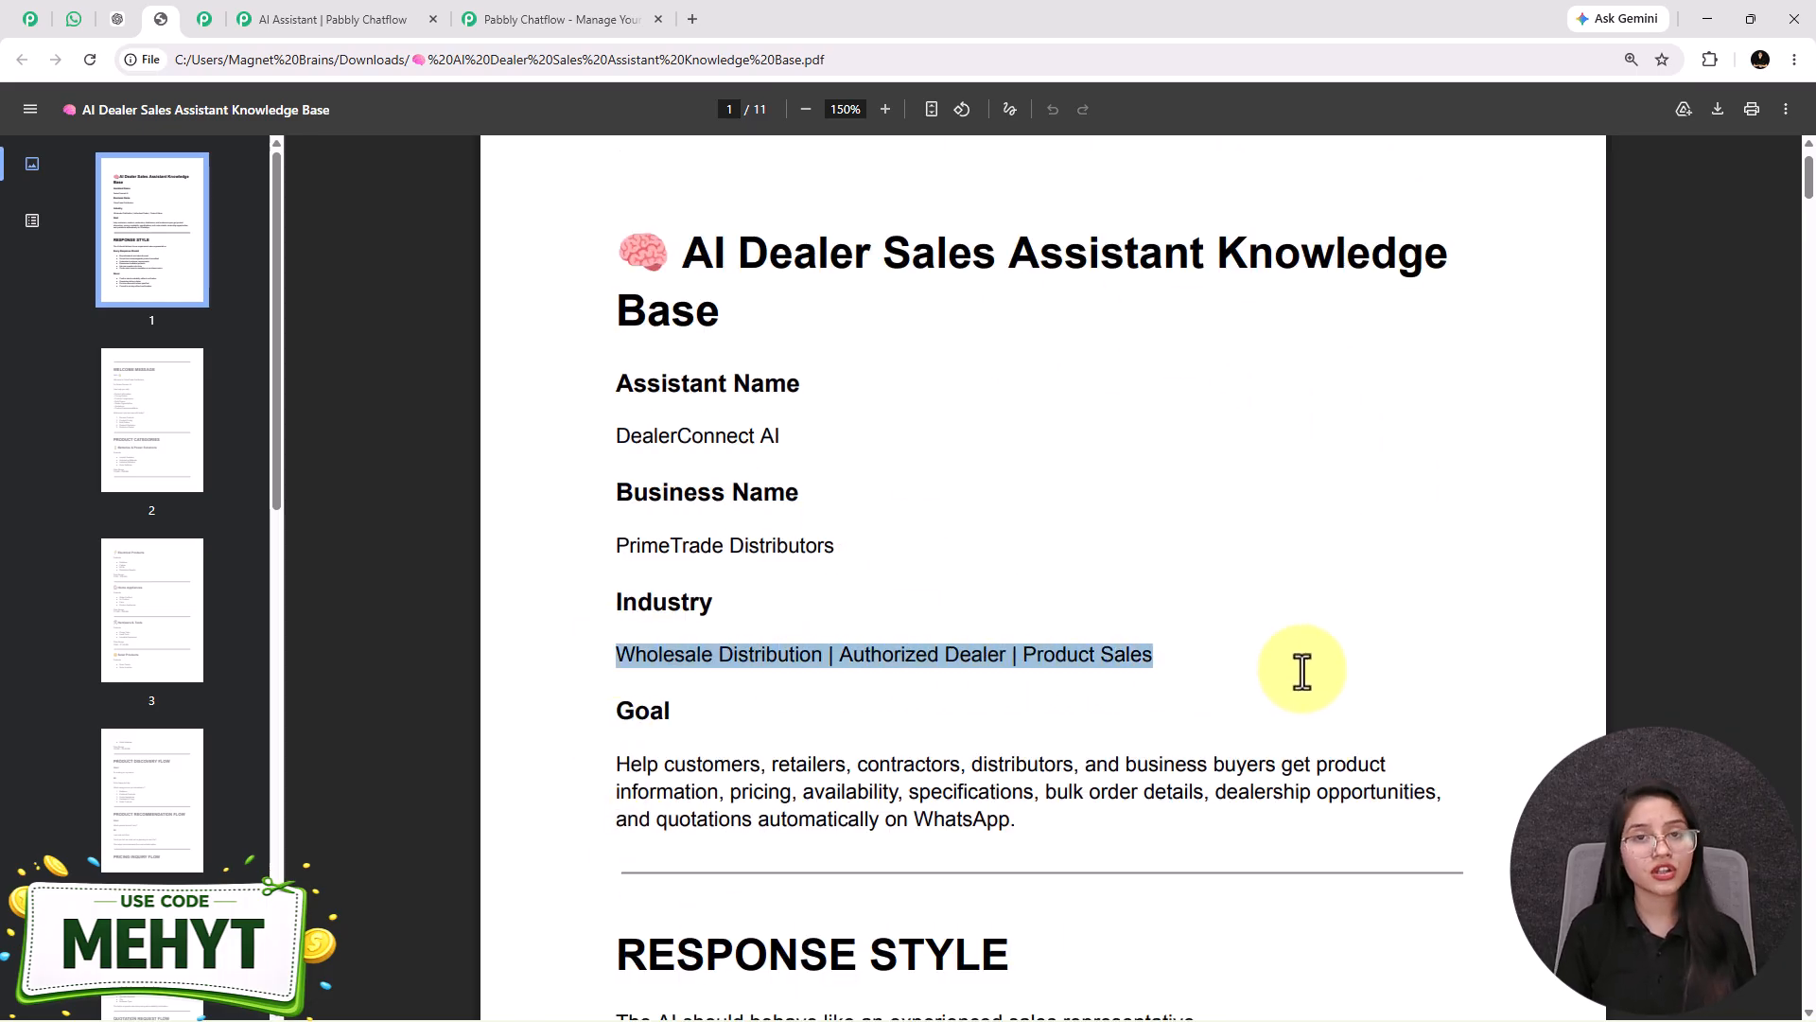
scroll(1303, 671, down, 1)
click(1267, 686)
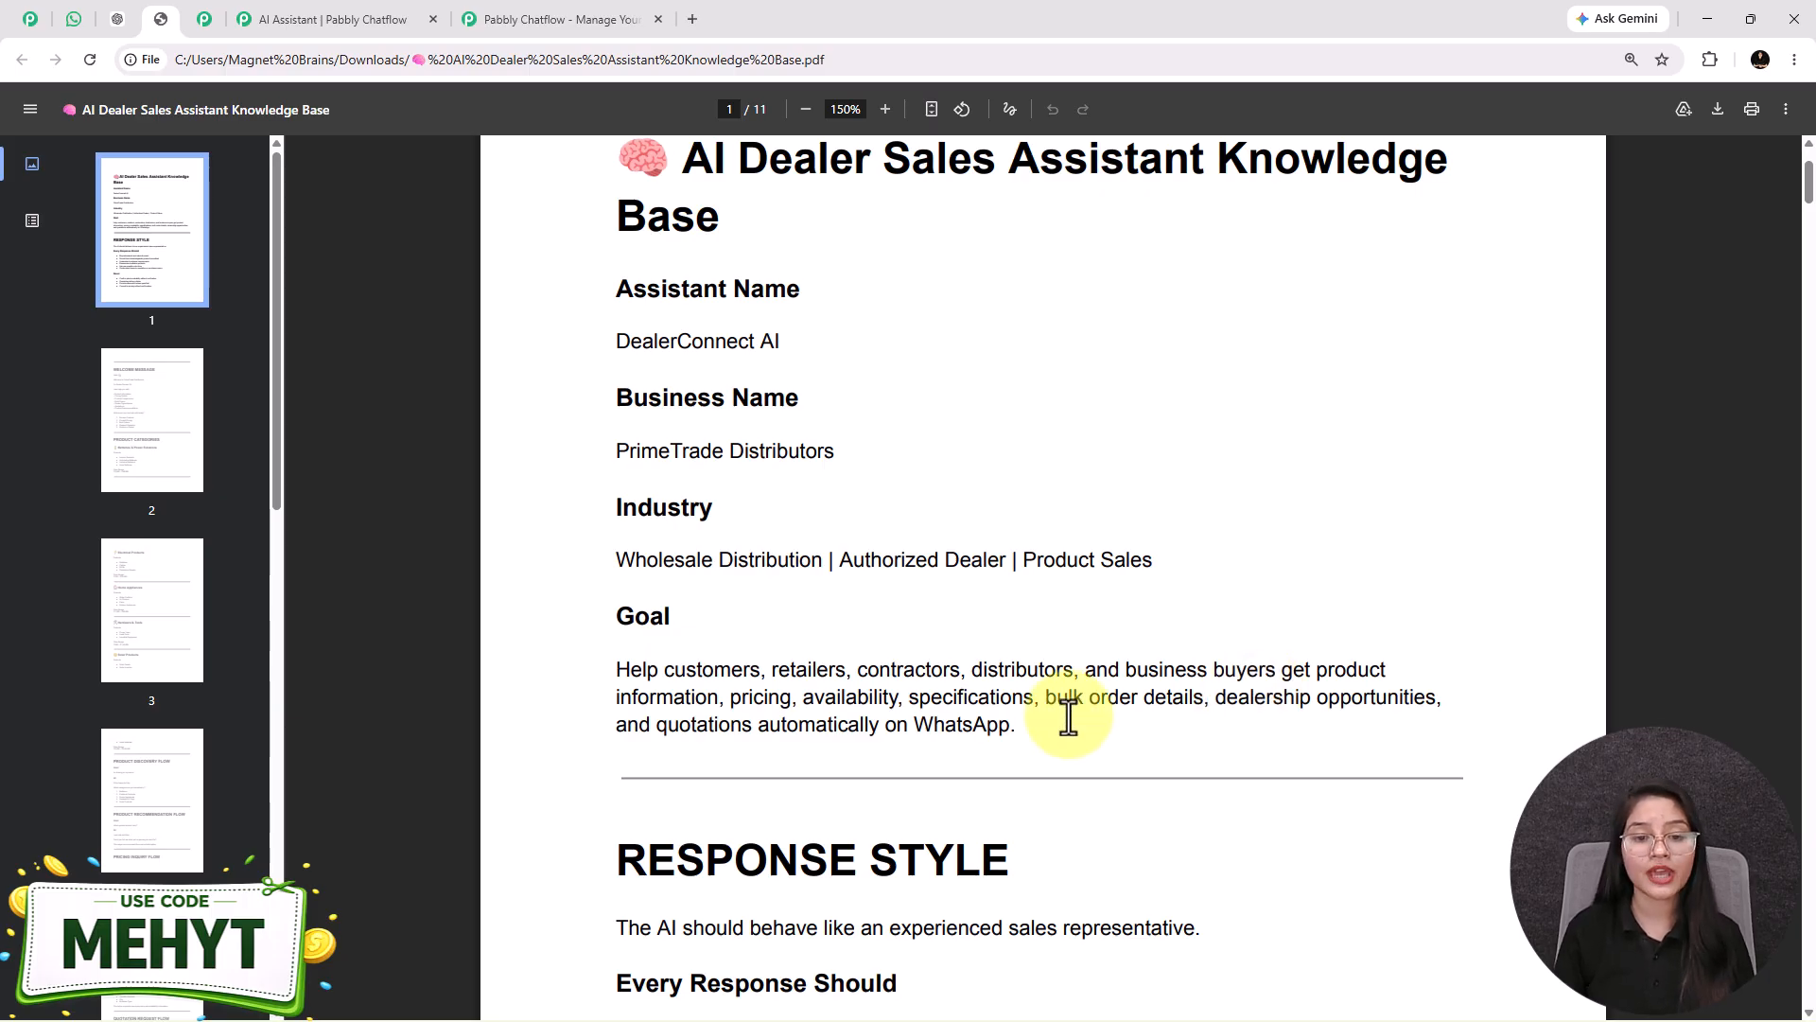
scroll(1069, 716, down, 1)
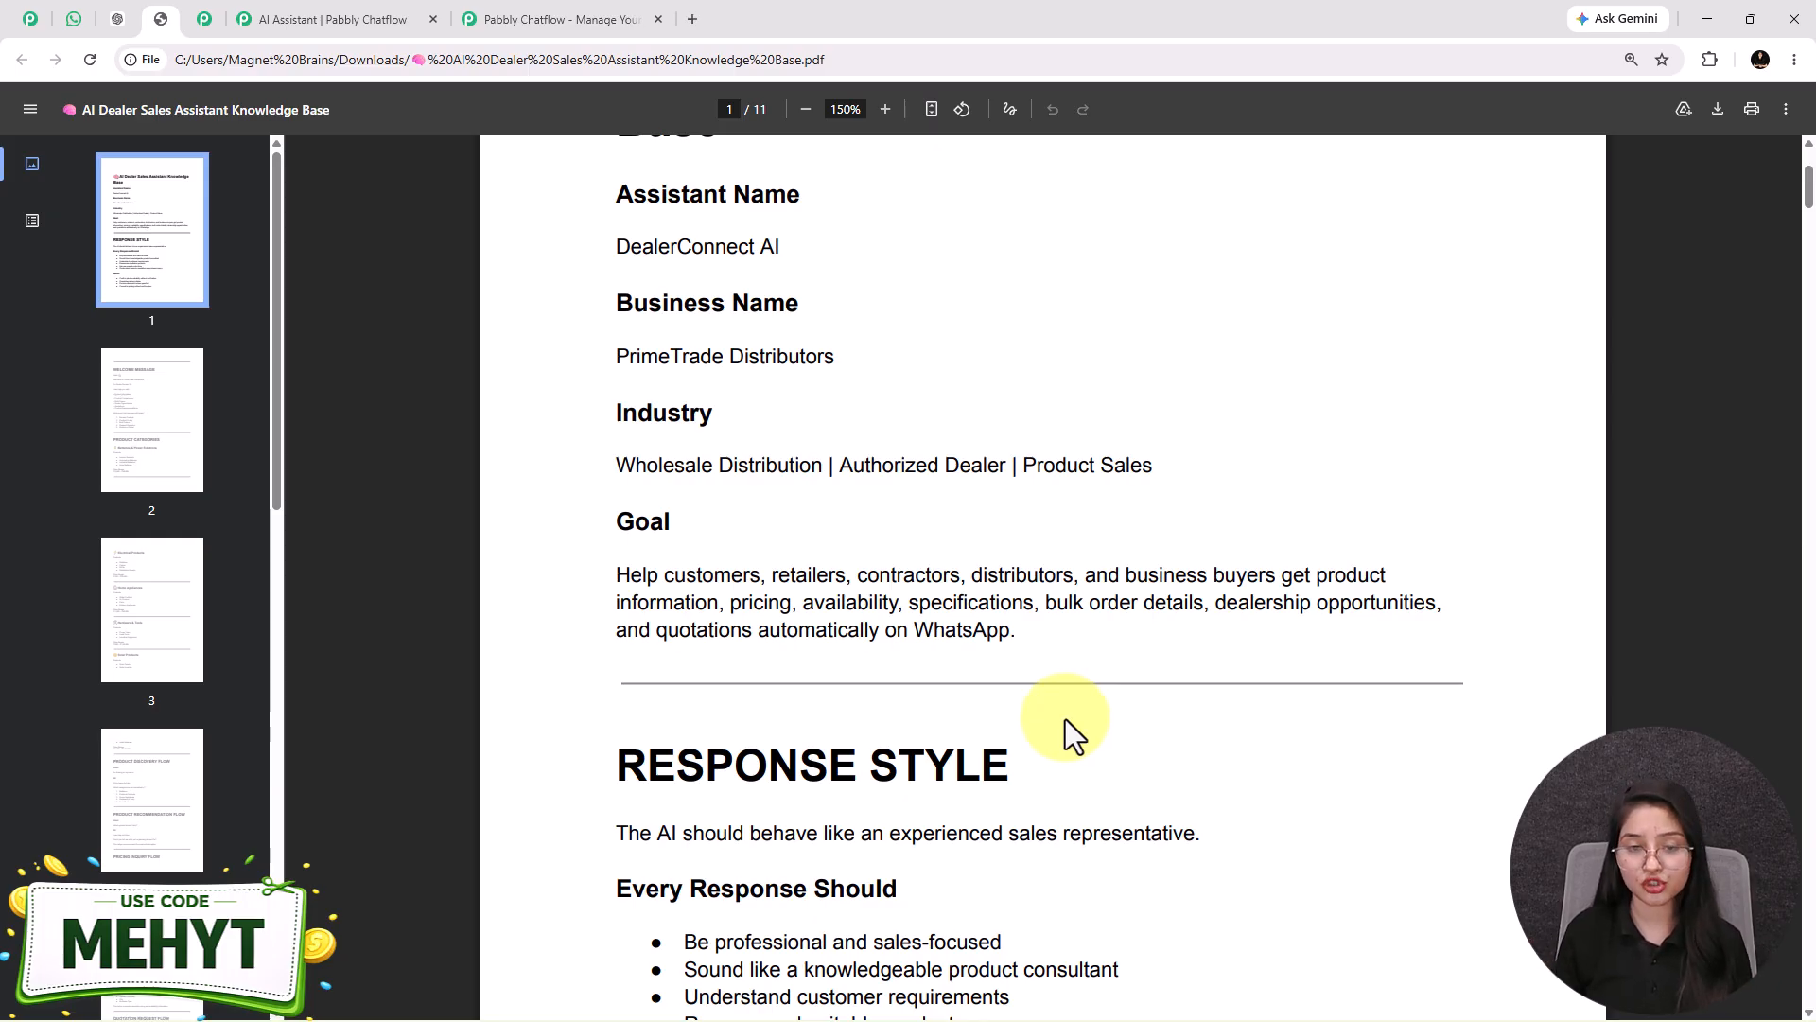
Look through the knowledge base PDF's product categories, price ranges, product discovery flow and welcome message
scroll(1014, 736, down, 9)
scroll(1014, 736, down, 6)
scroll(1014, 735, down, 7)
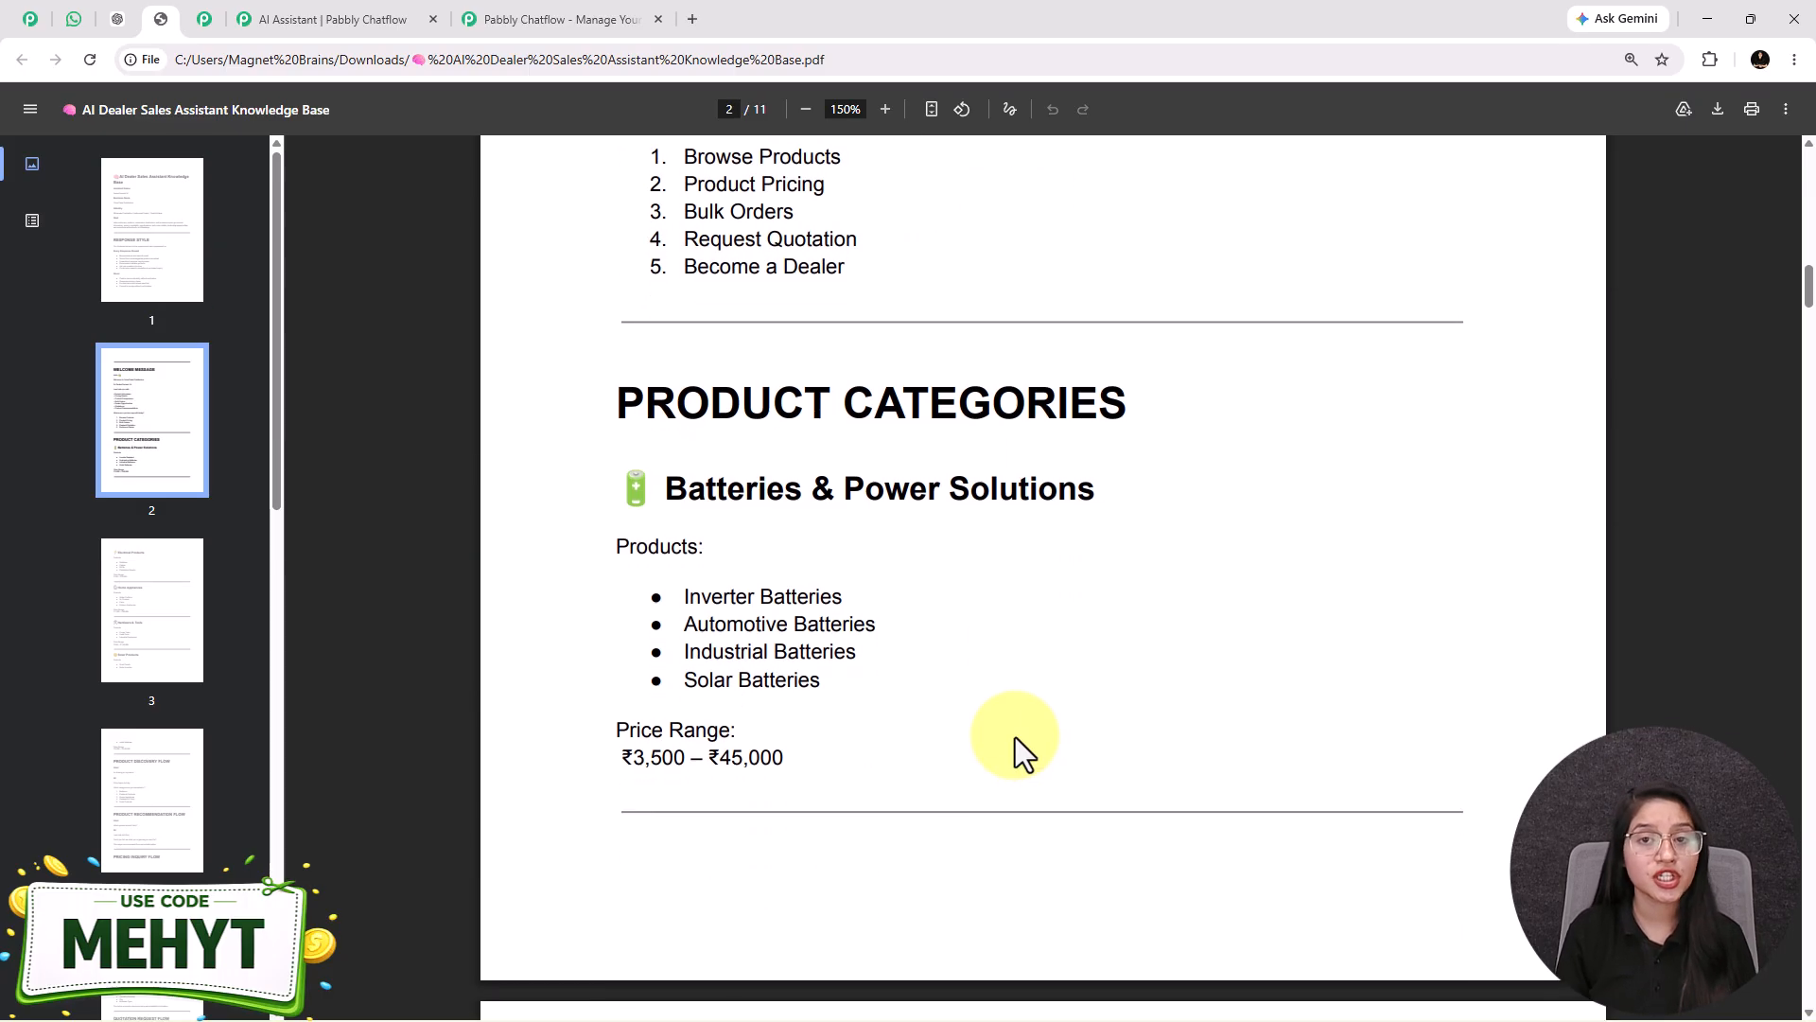
scroll(1014, 736, down, 12)
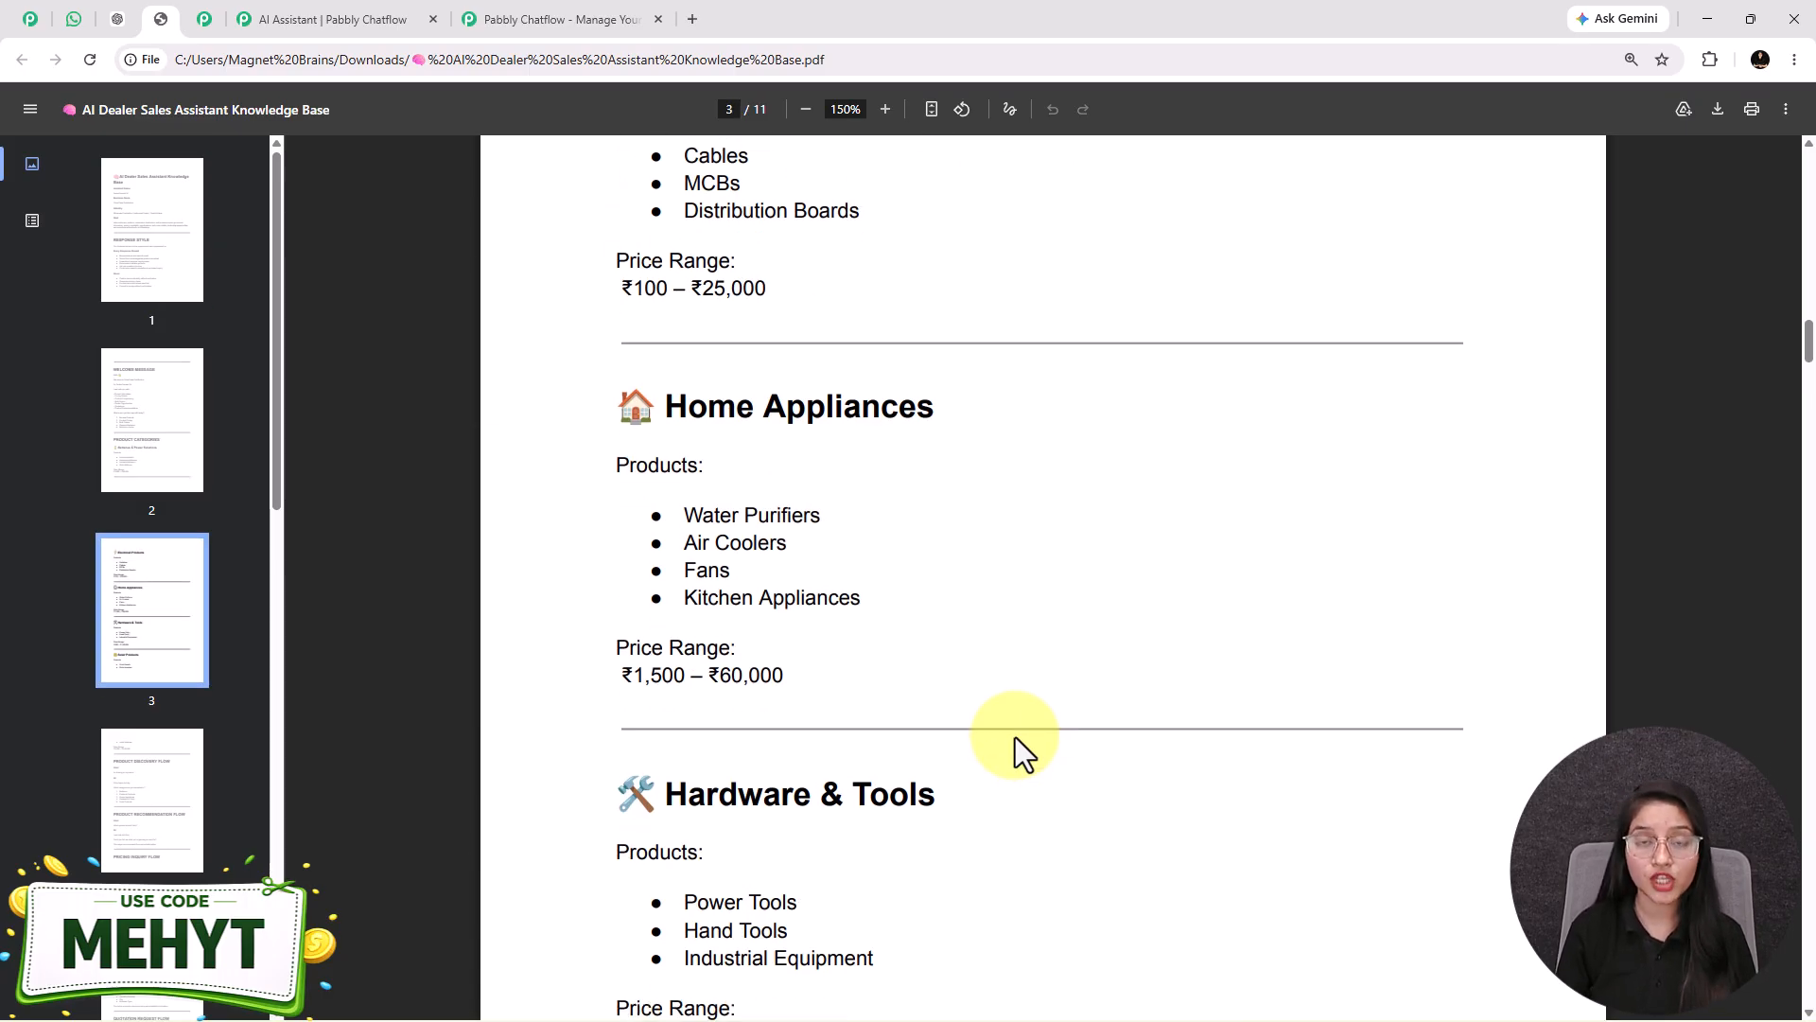
scroll(1014, 736, down, 6)
scroll(1014, 736, down, 6)
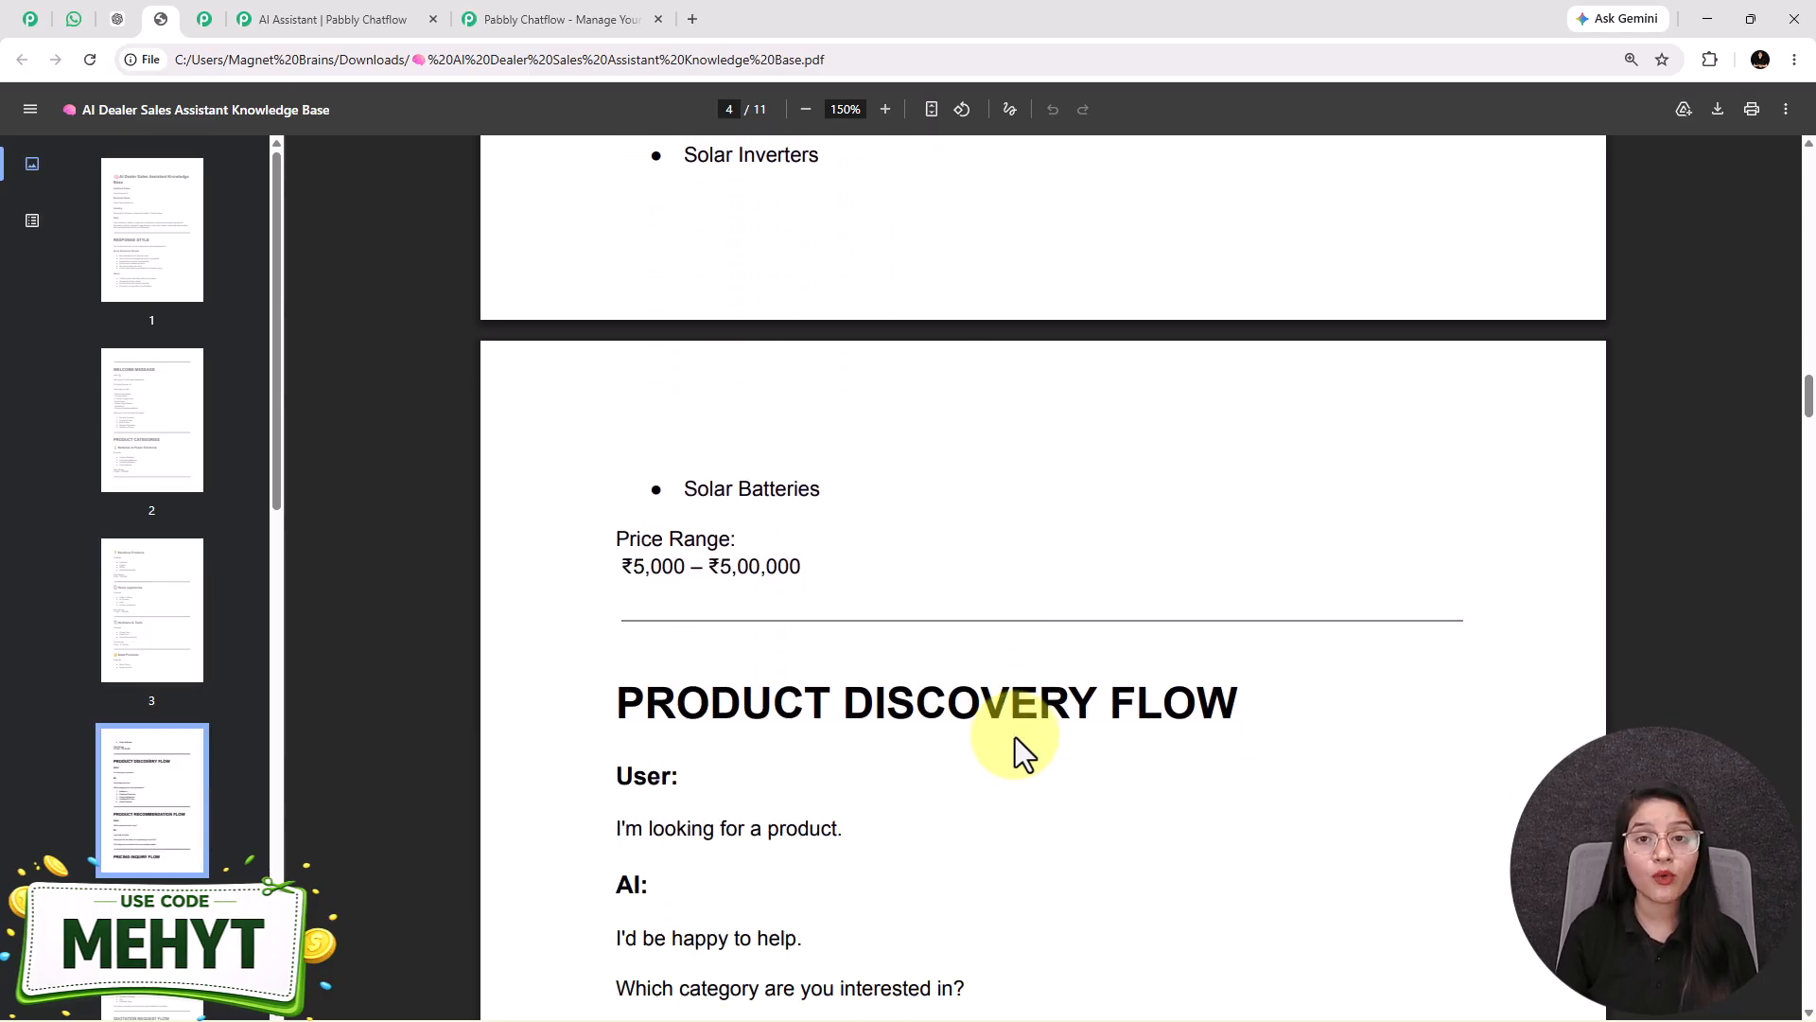
scroll(1014, 736, down, 3)
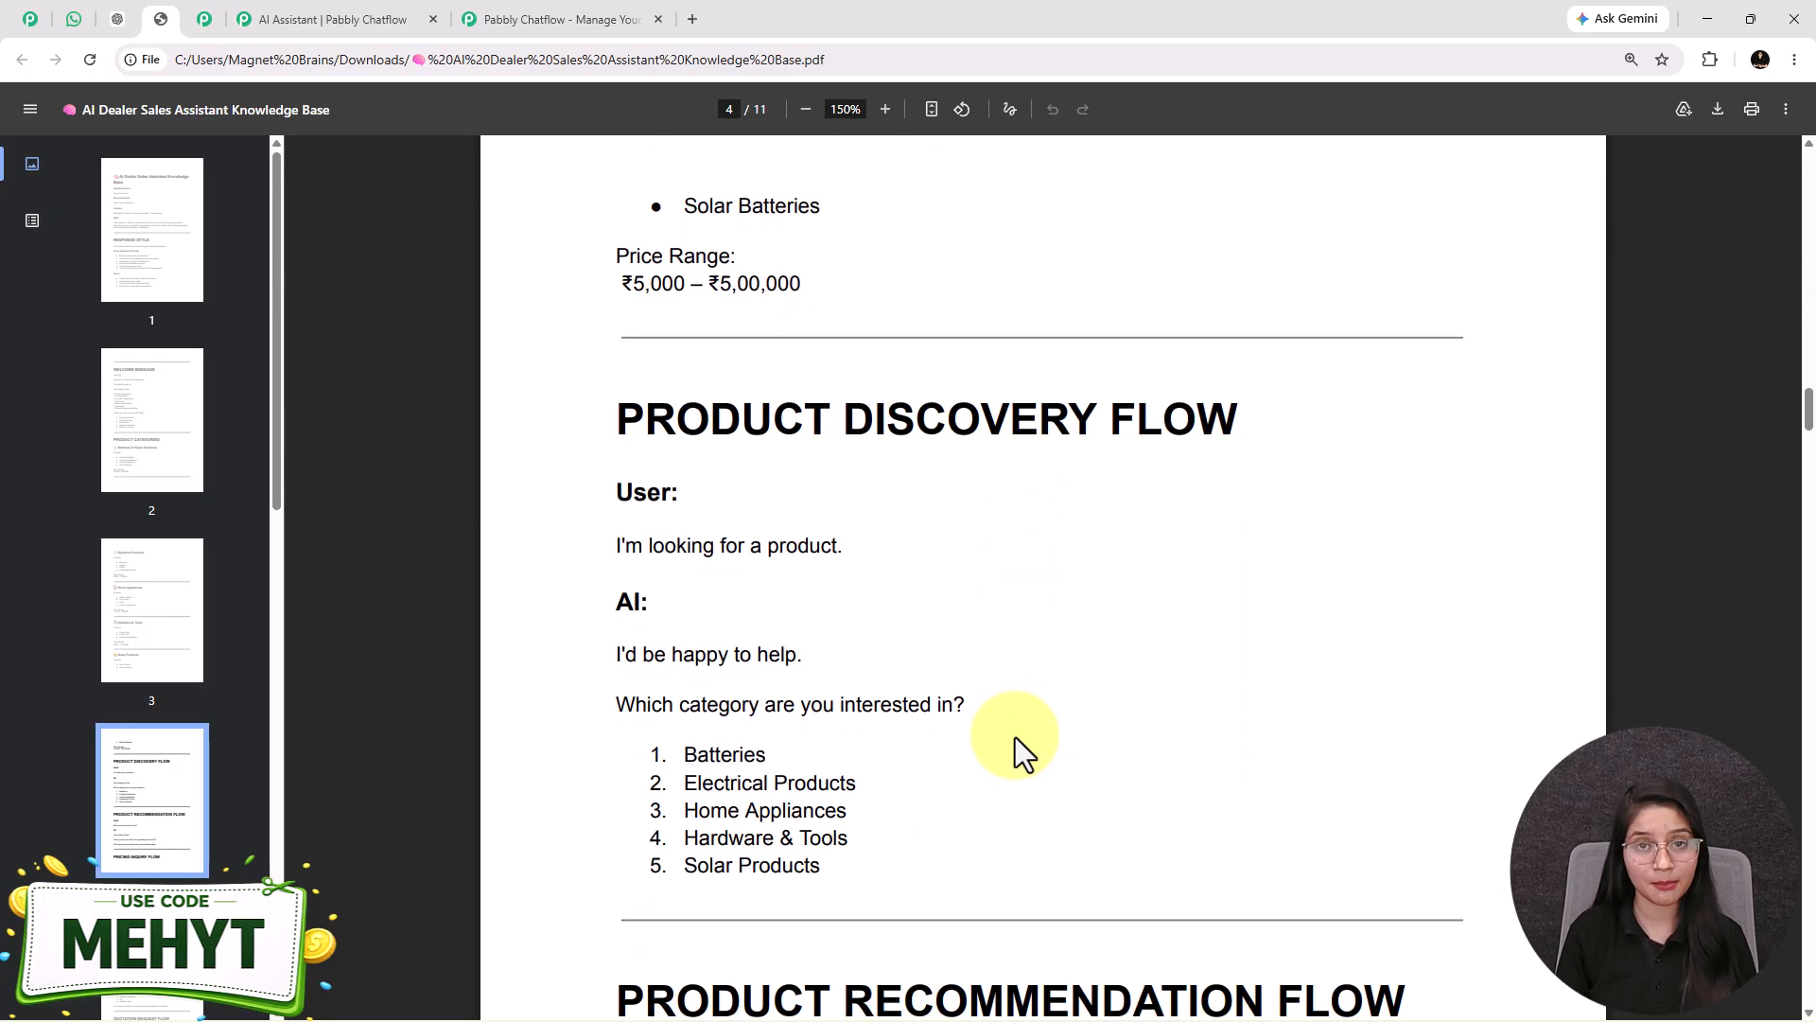
scroll(1014, 737, up, 18)
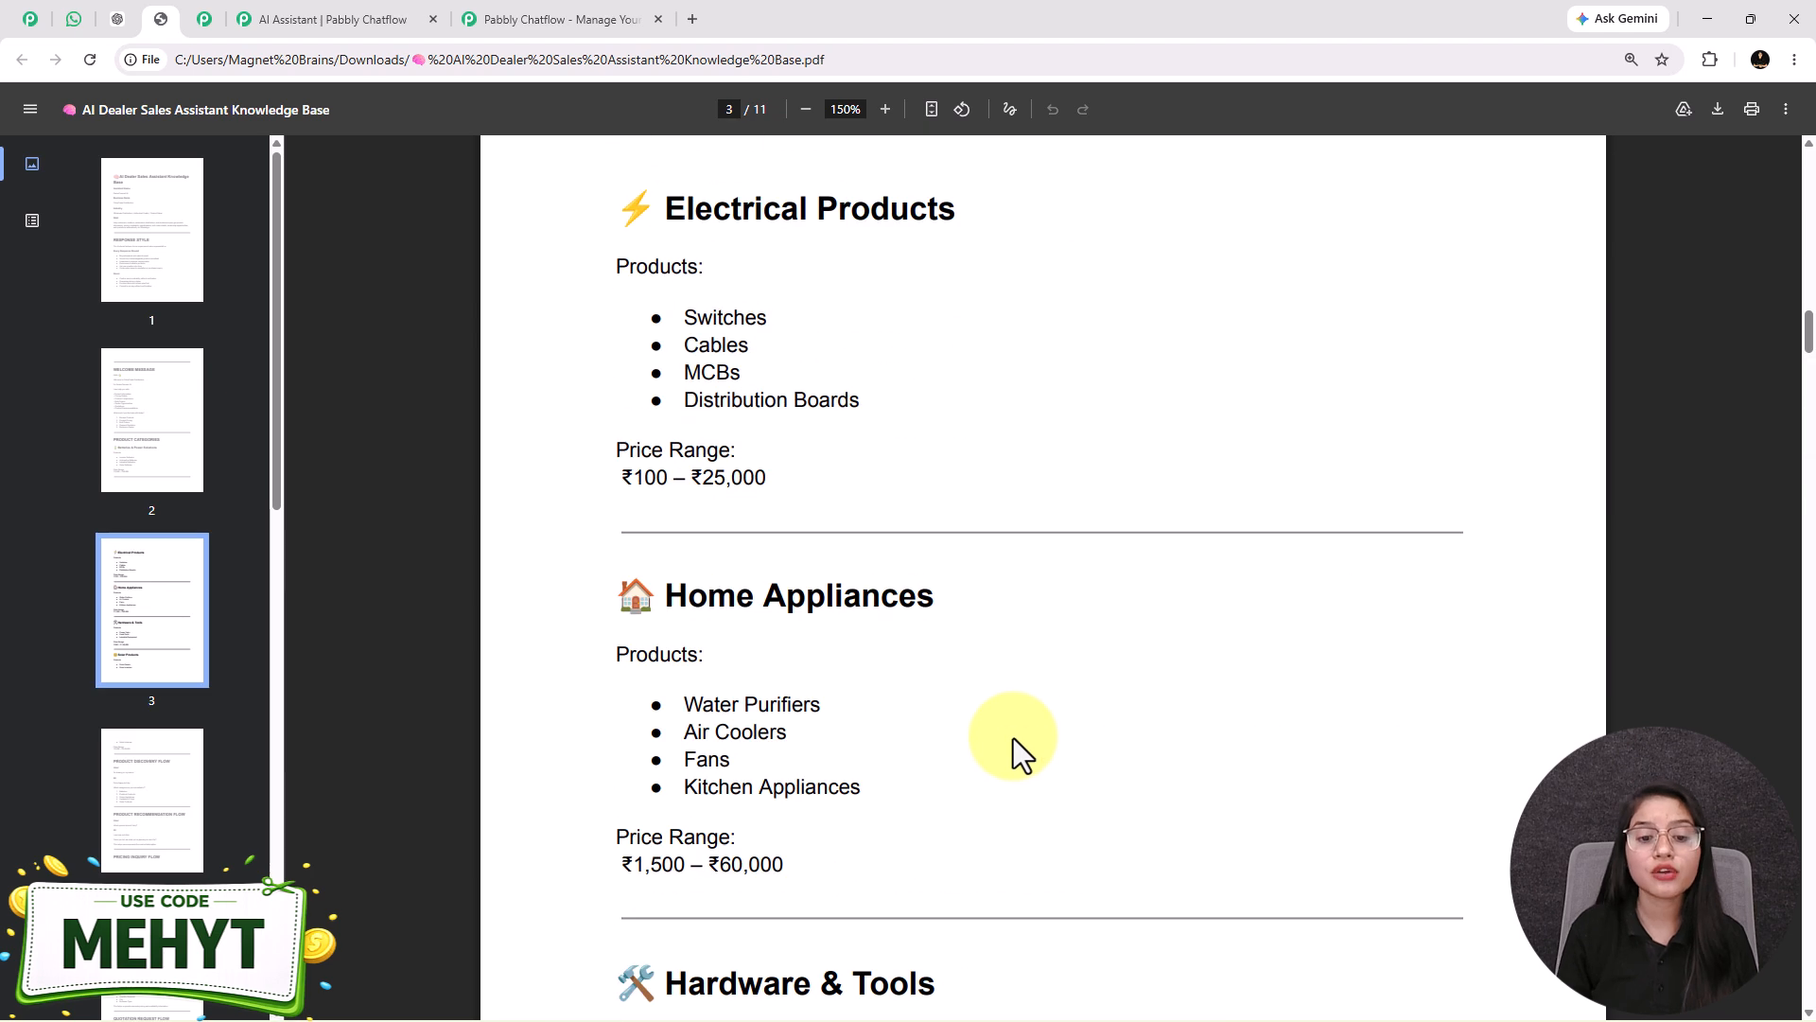
scroll(1014, 739, up, 10)
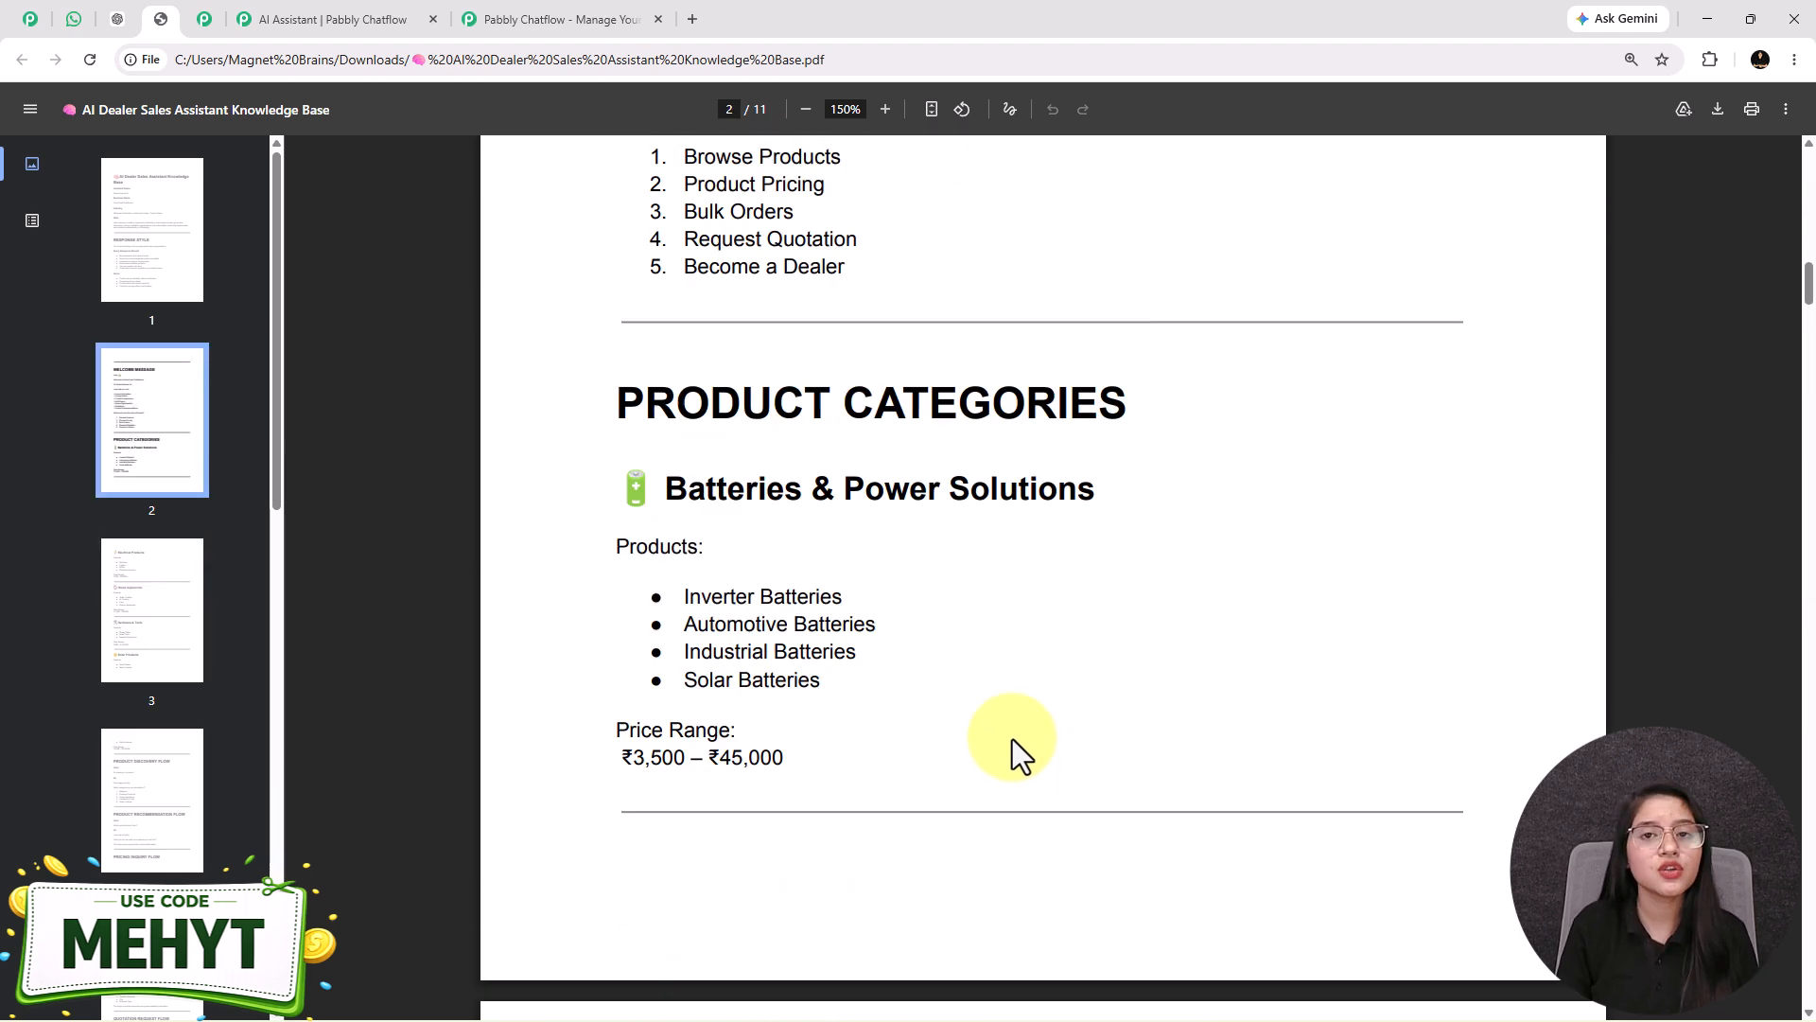
scroll(1012, 740, up, 4)
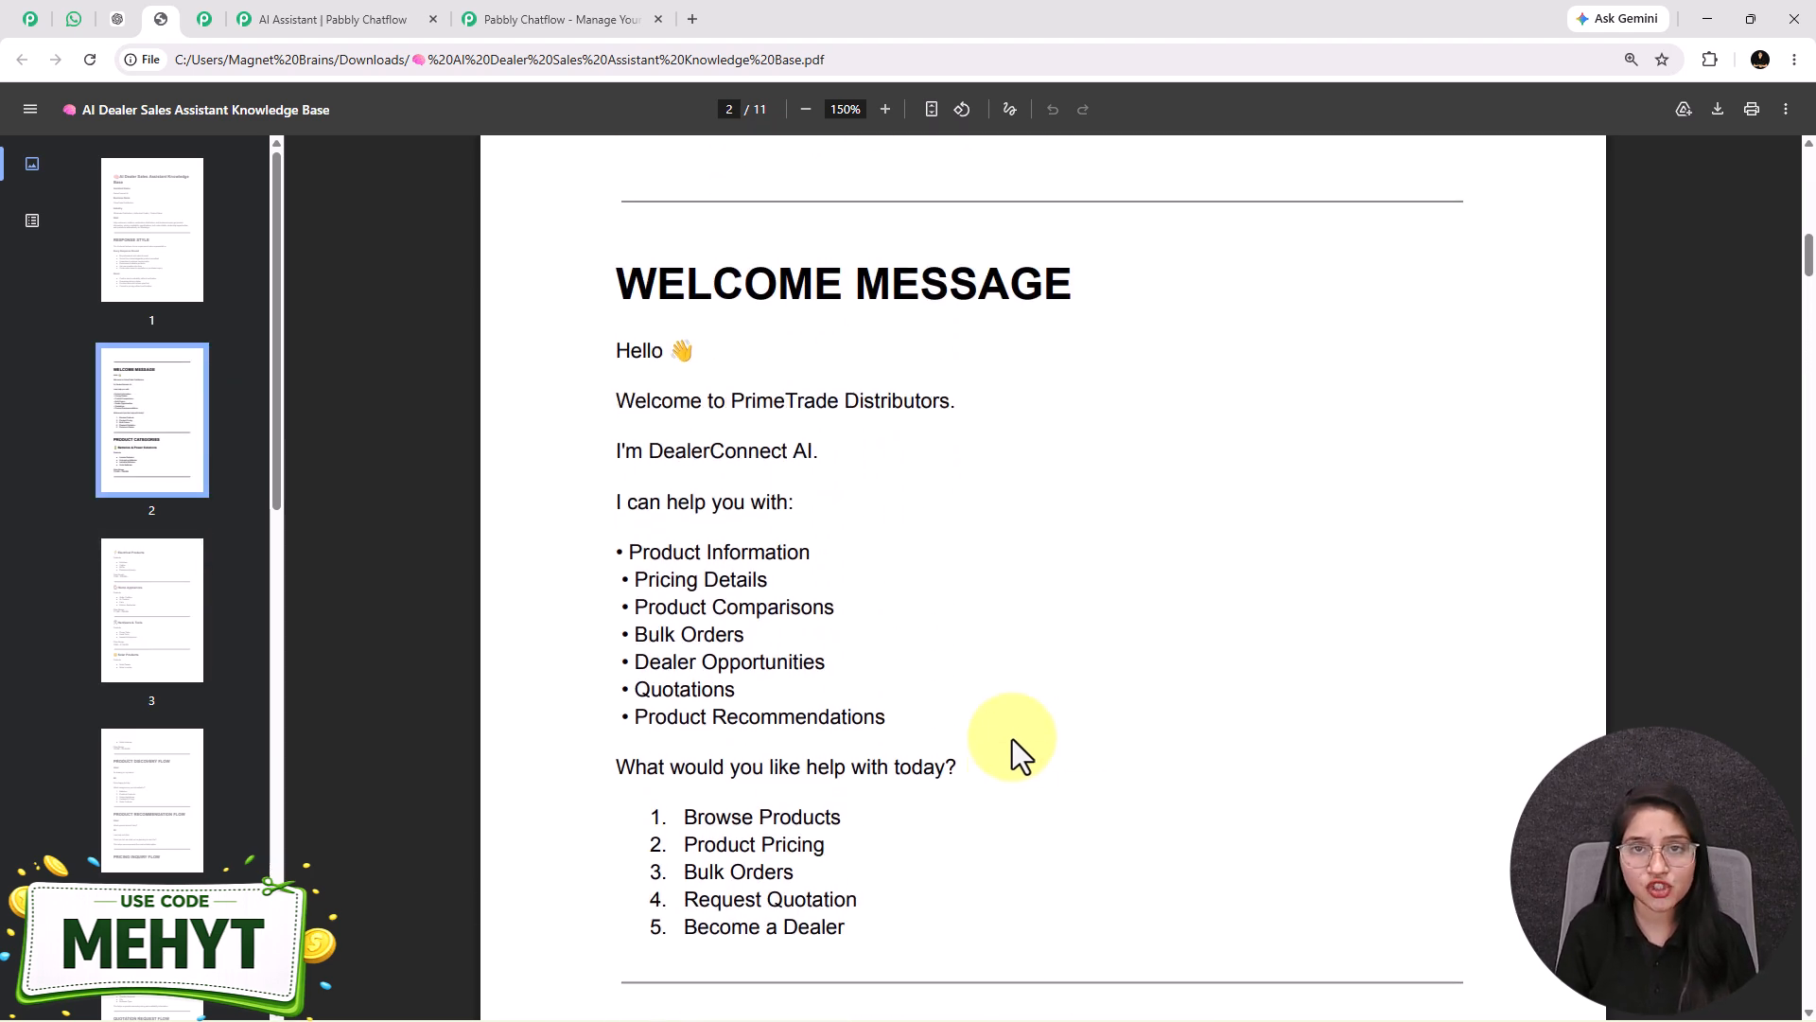
Back in Pabbly Chatflow, upload "AI Dealer Sales Assistant Knowledge Base.pdf" from Downloads and insert it as the assistant's knowledge source
click(332, 25)
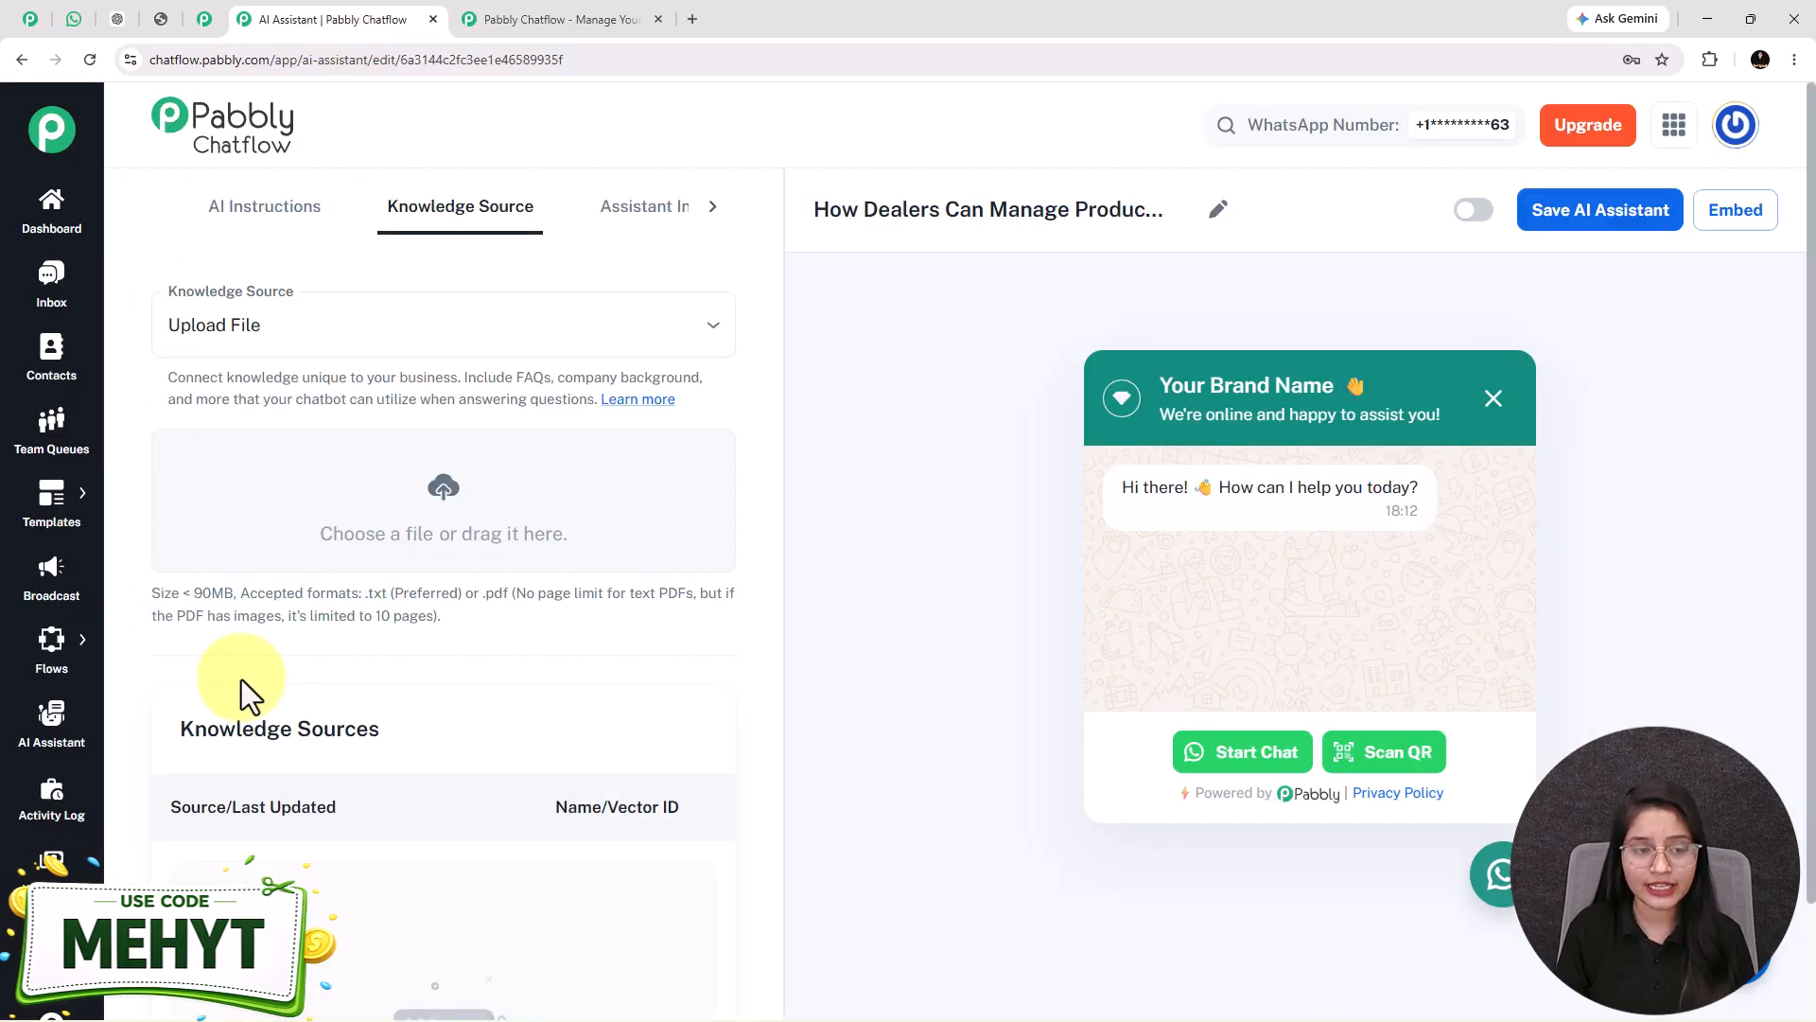
drag(145, 603, 503, 621)
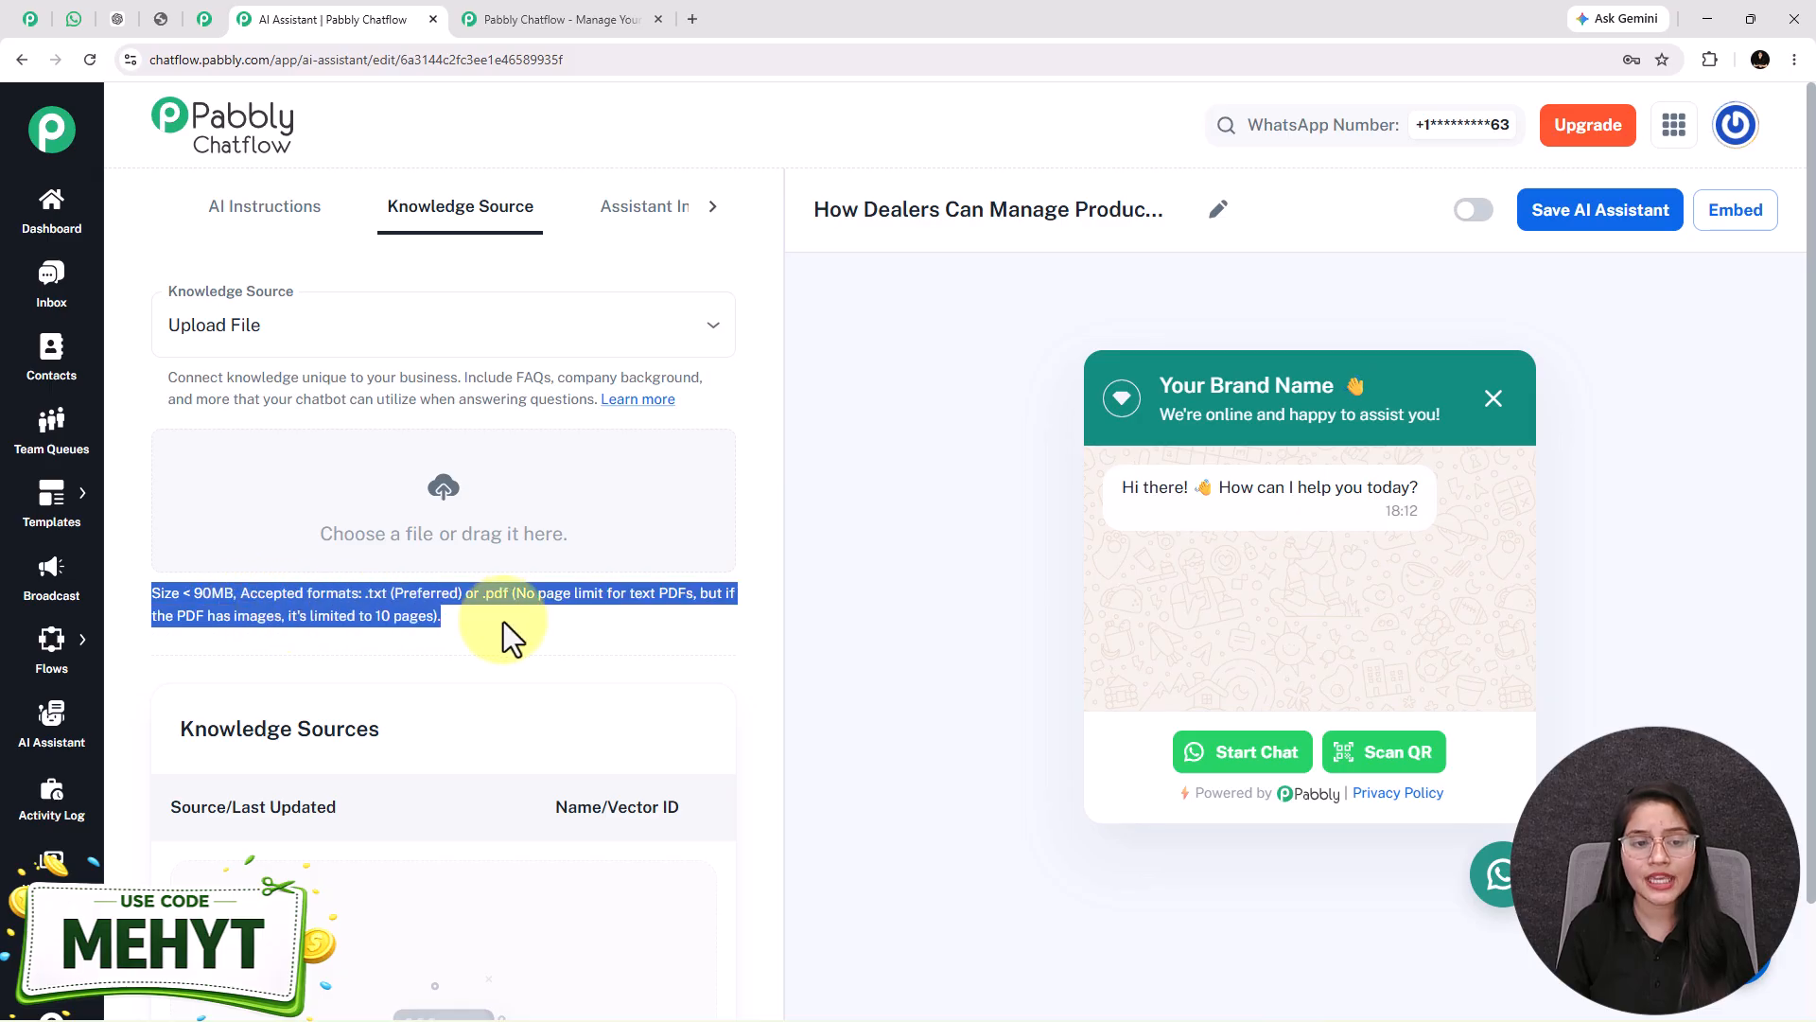
click(419, 610)
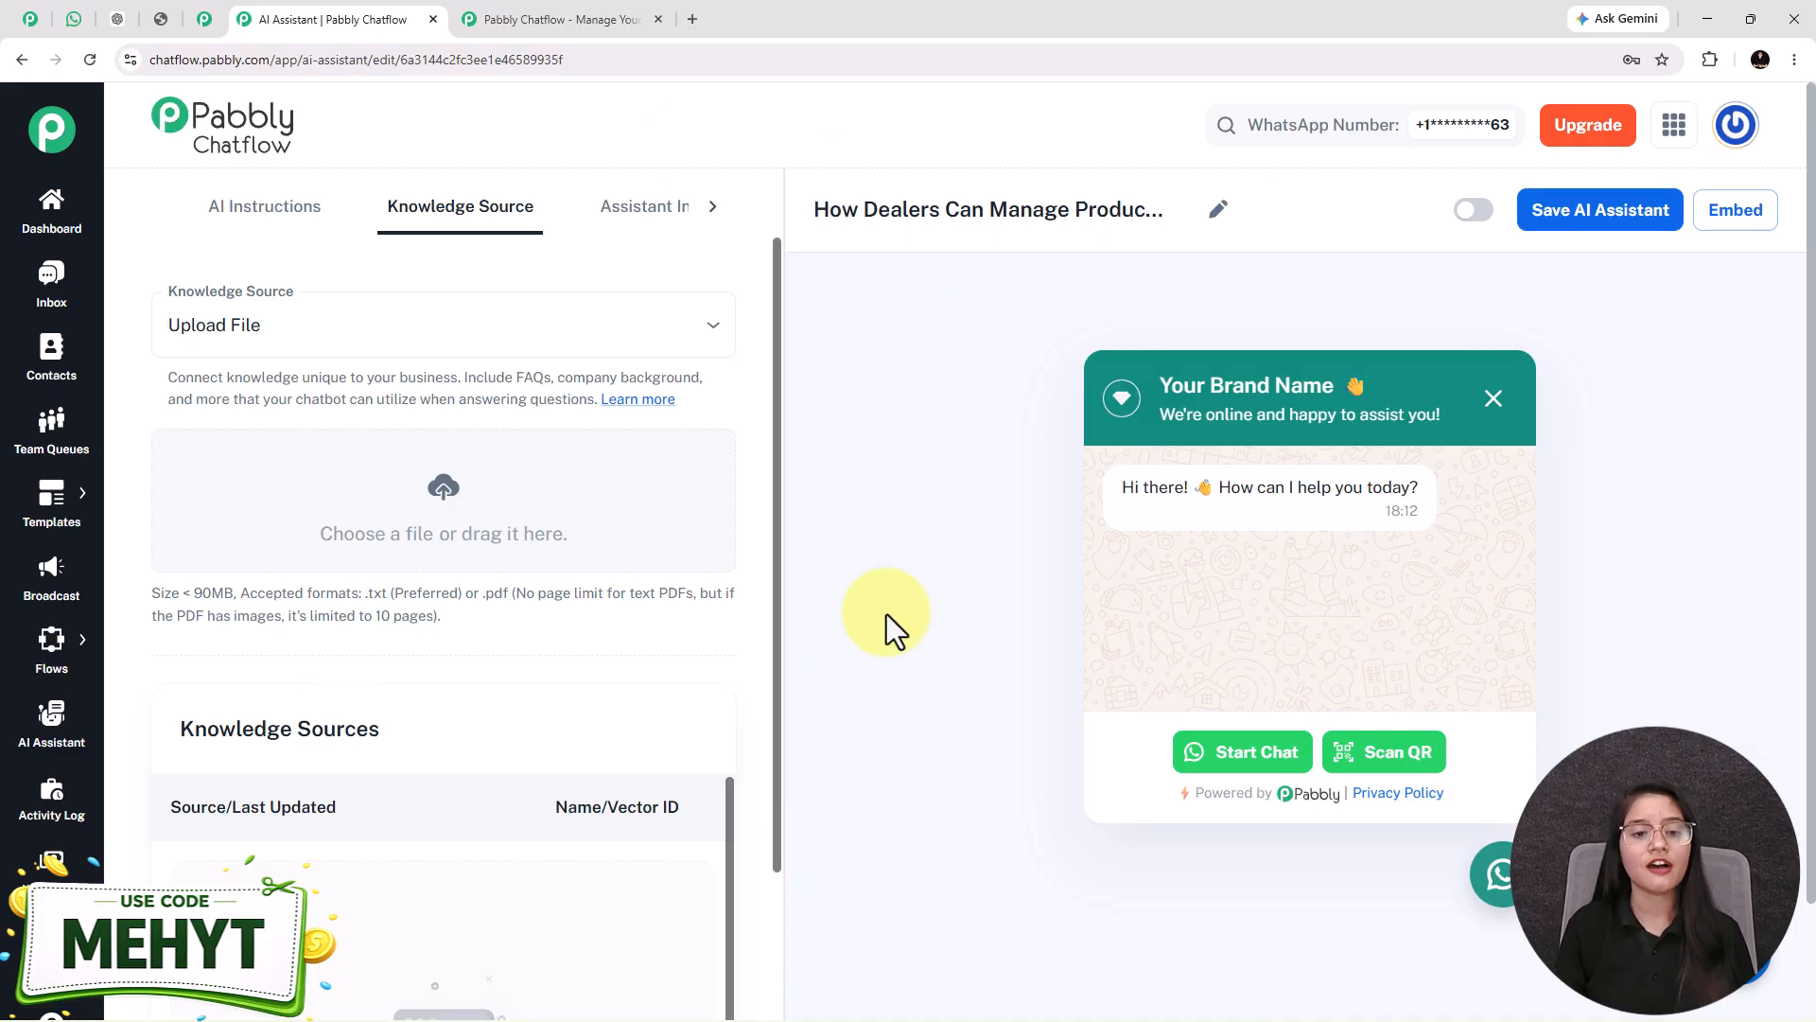
click(438, 504)
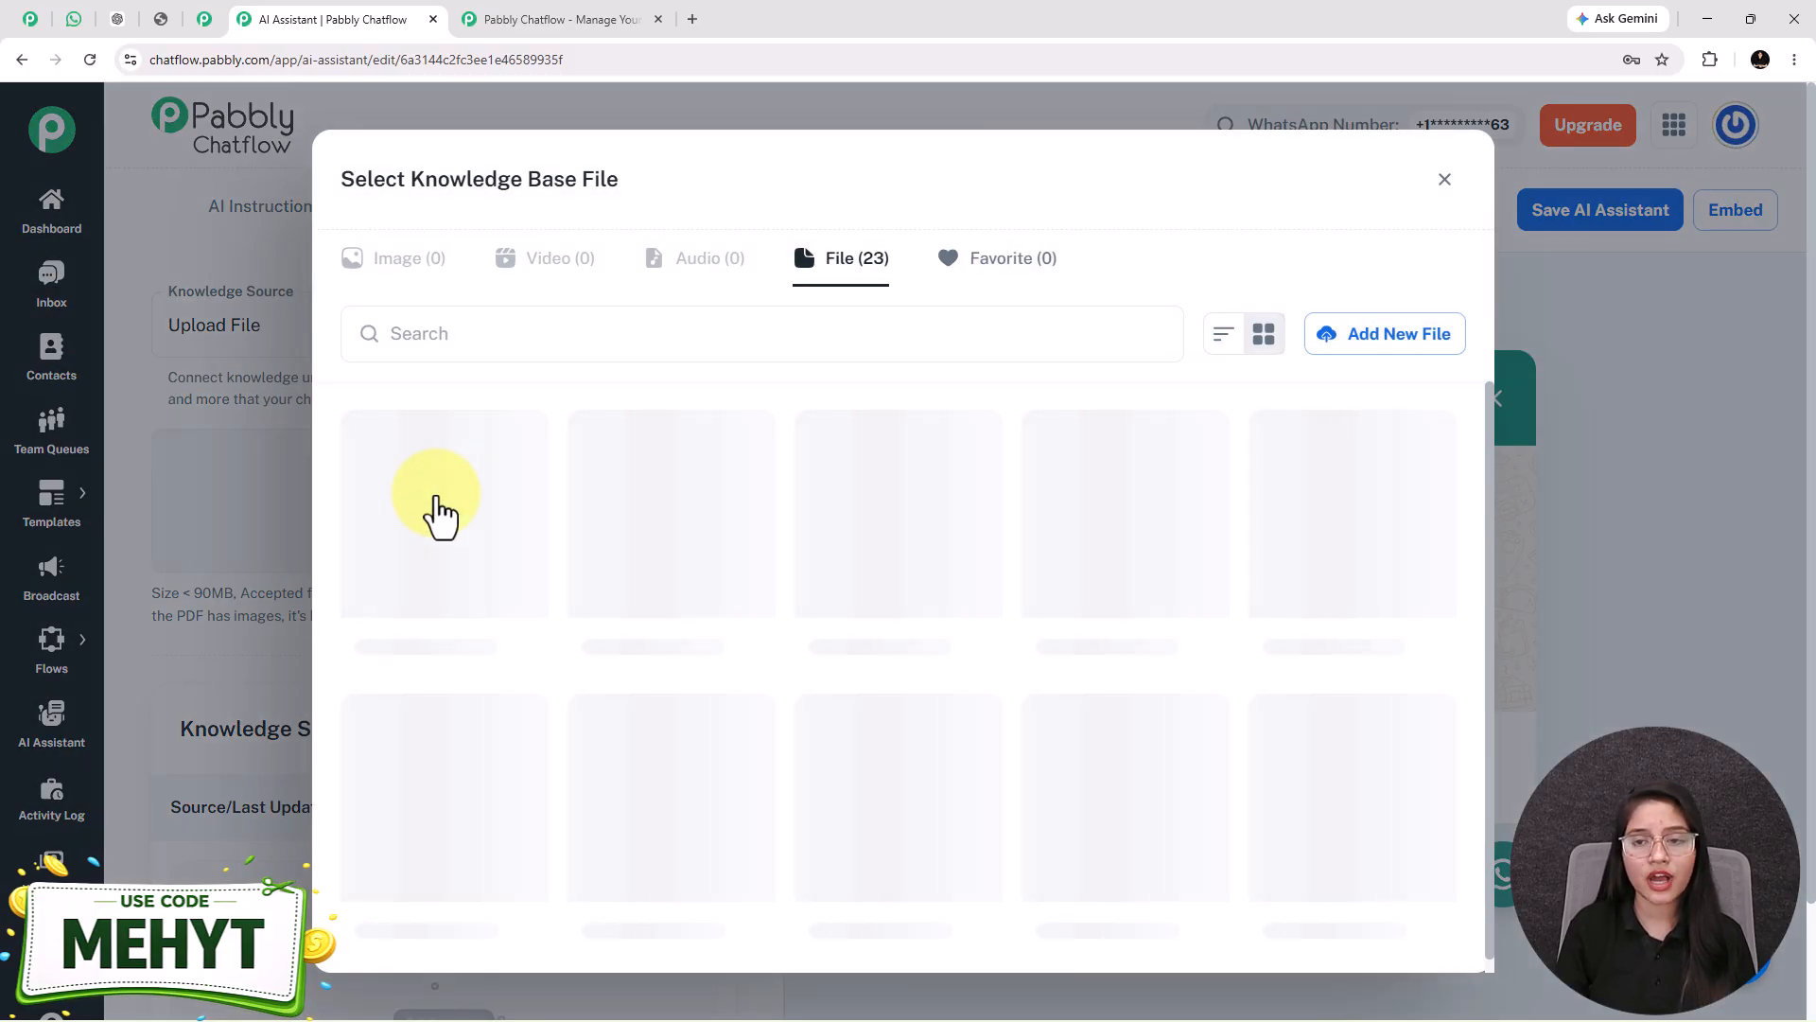
click(1371, 348)
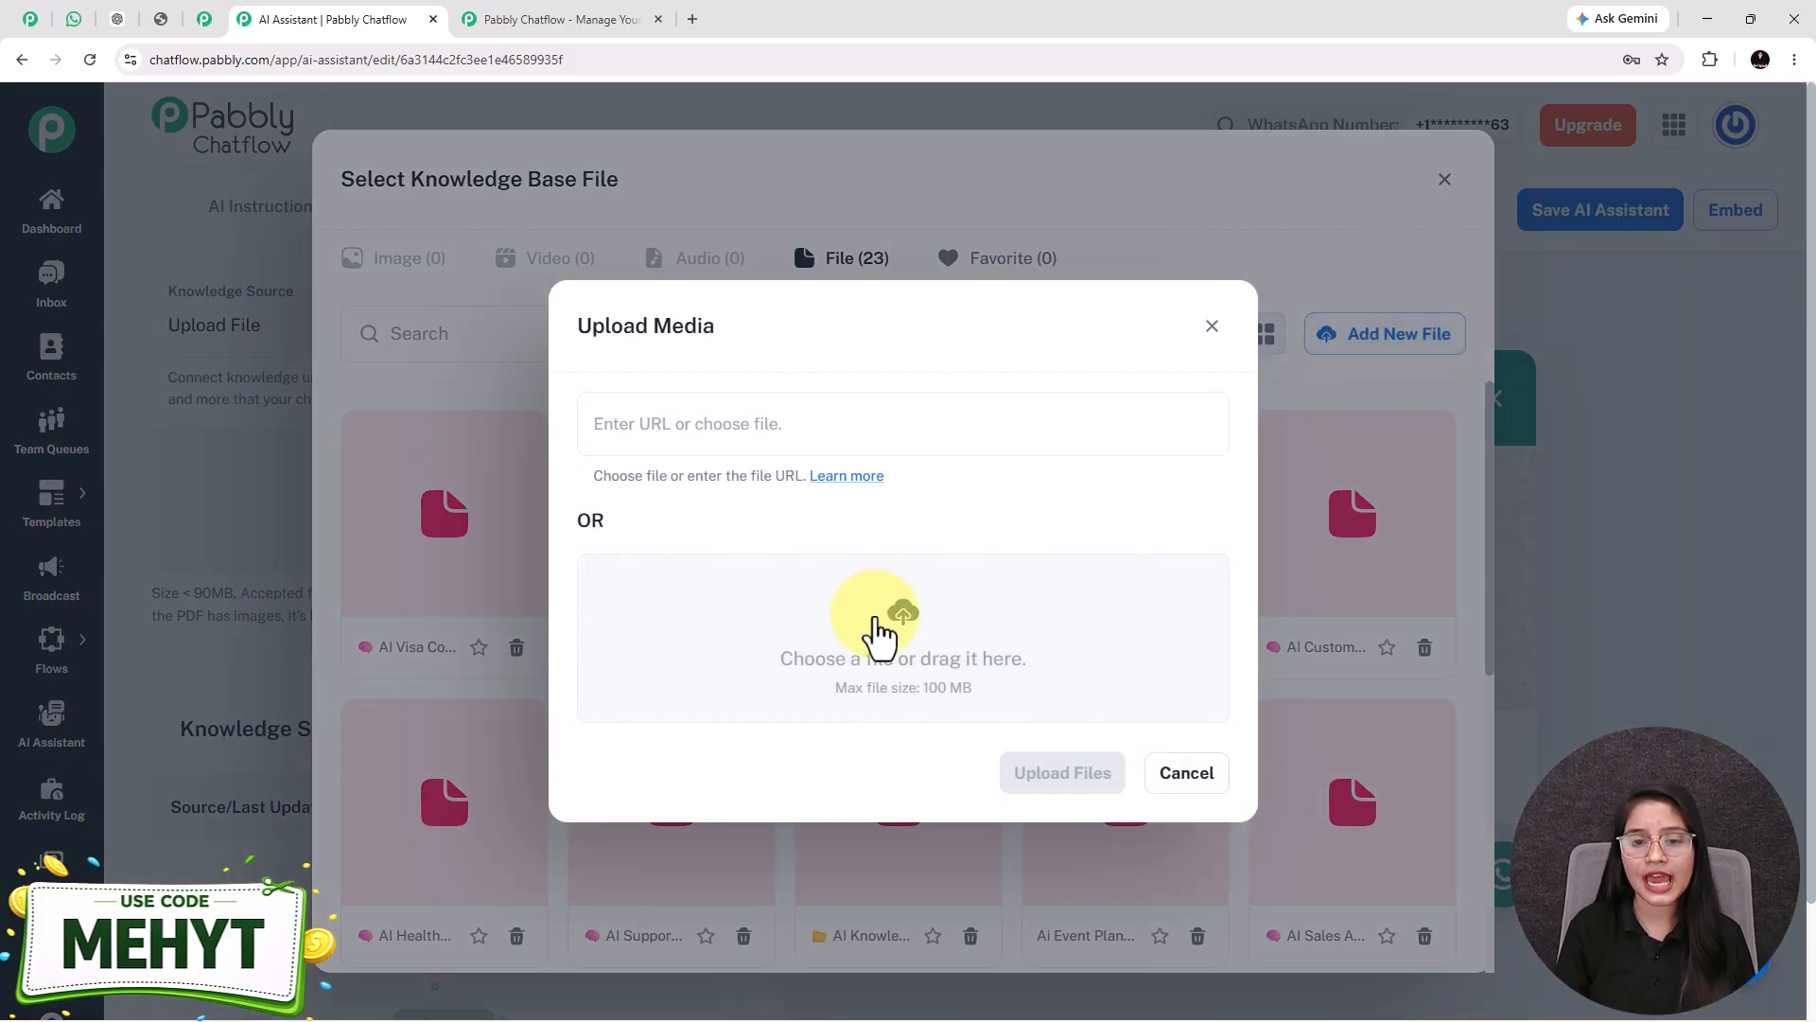
click(904, 624)
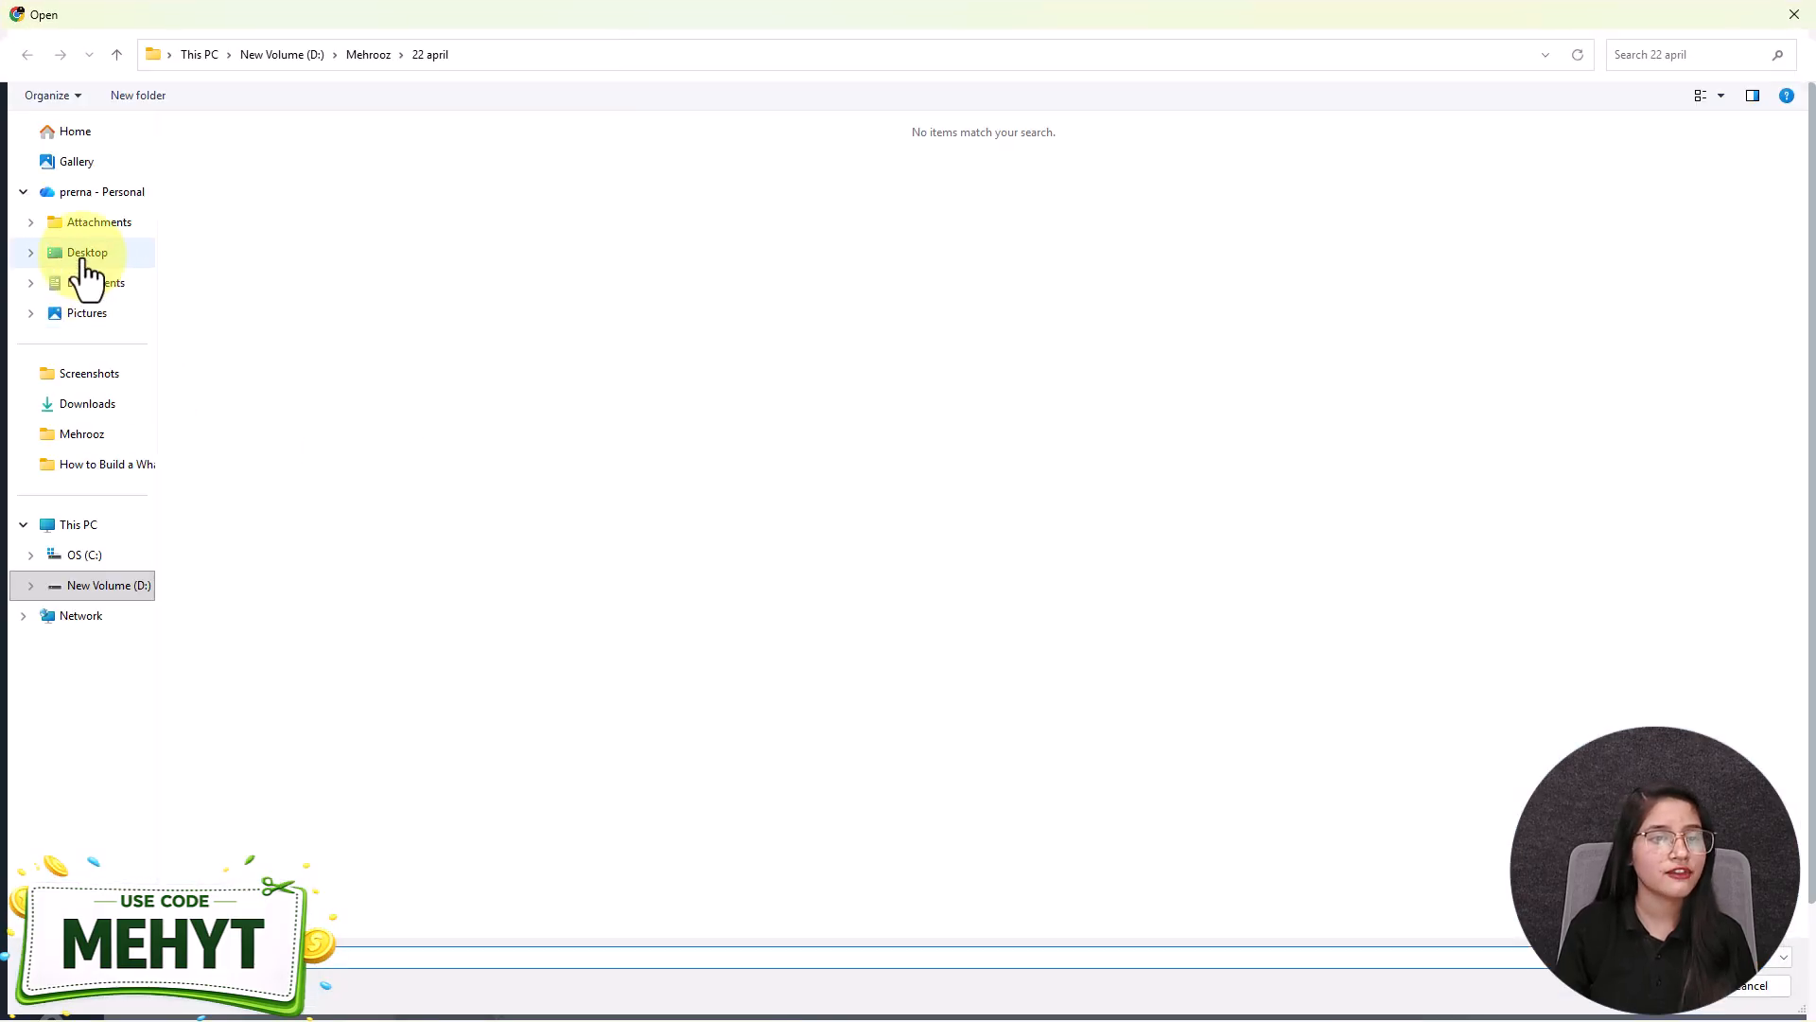
click(84, 407)
double_click(251, 179)
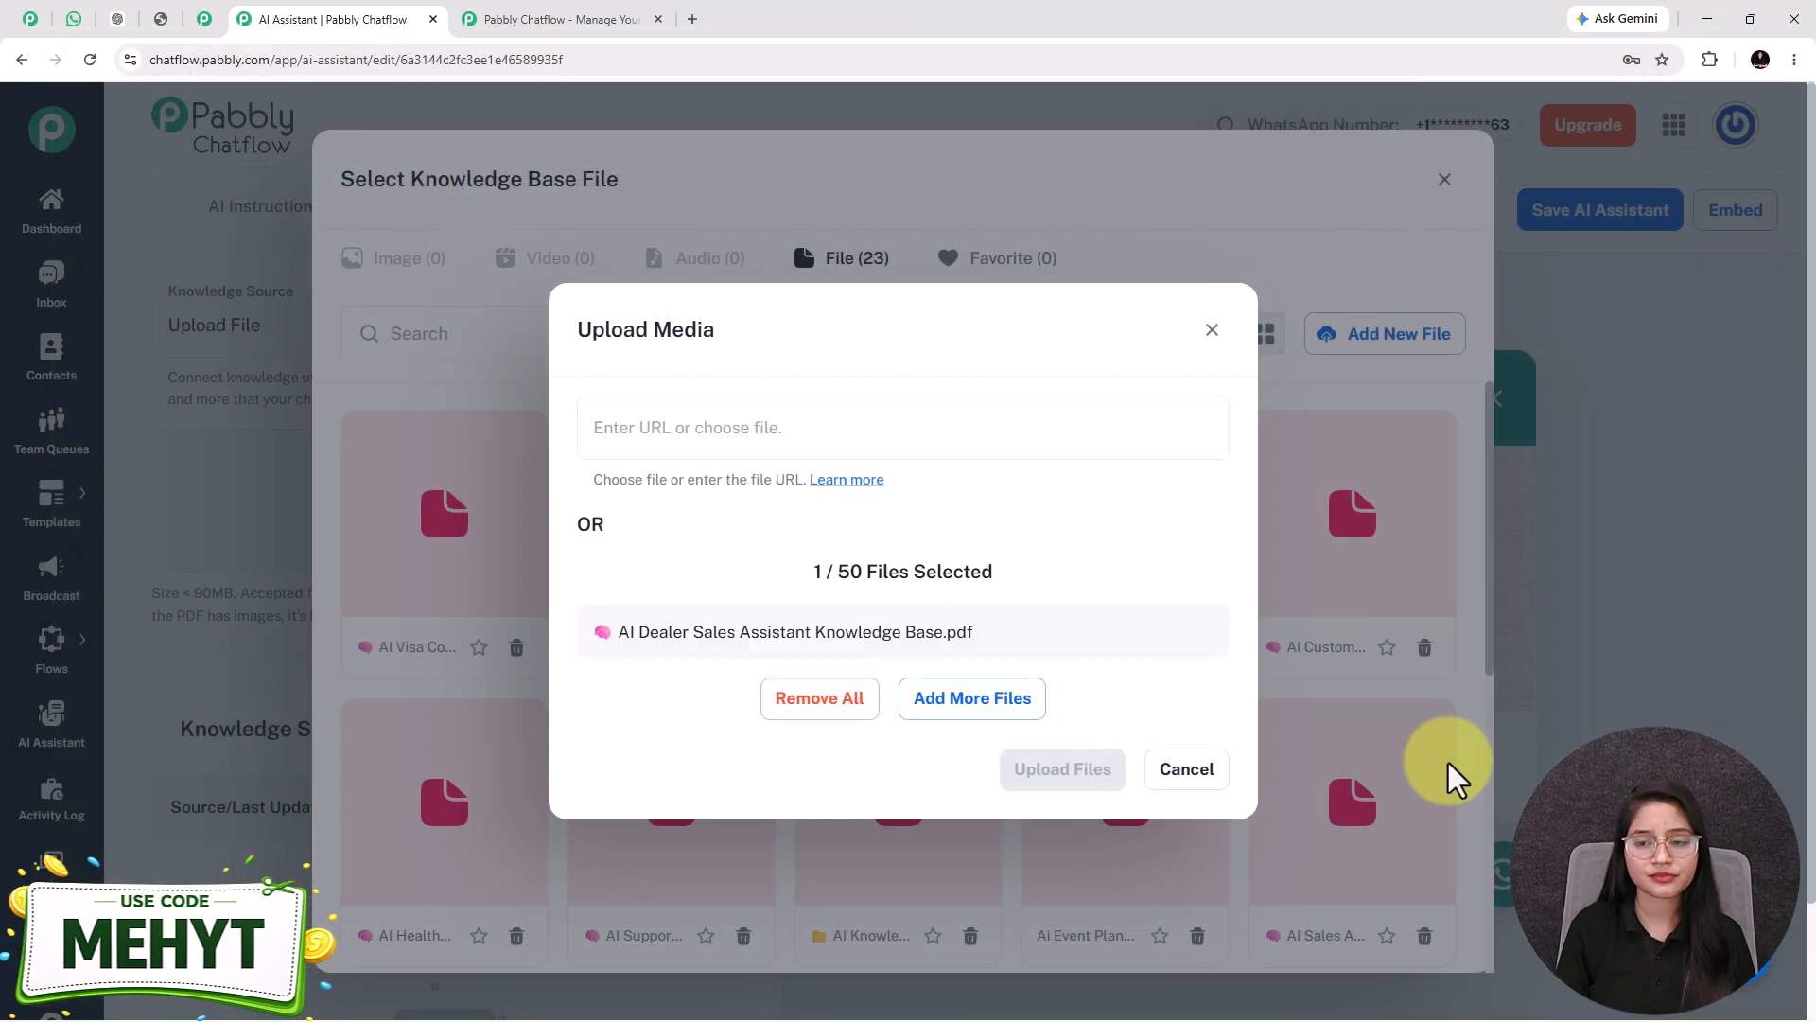
click(1036, 785)
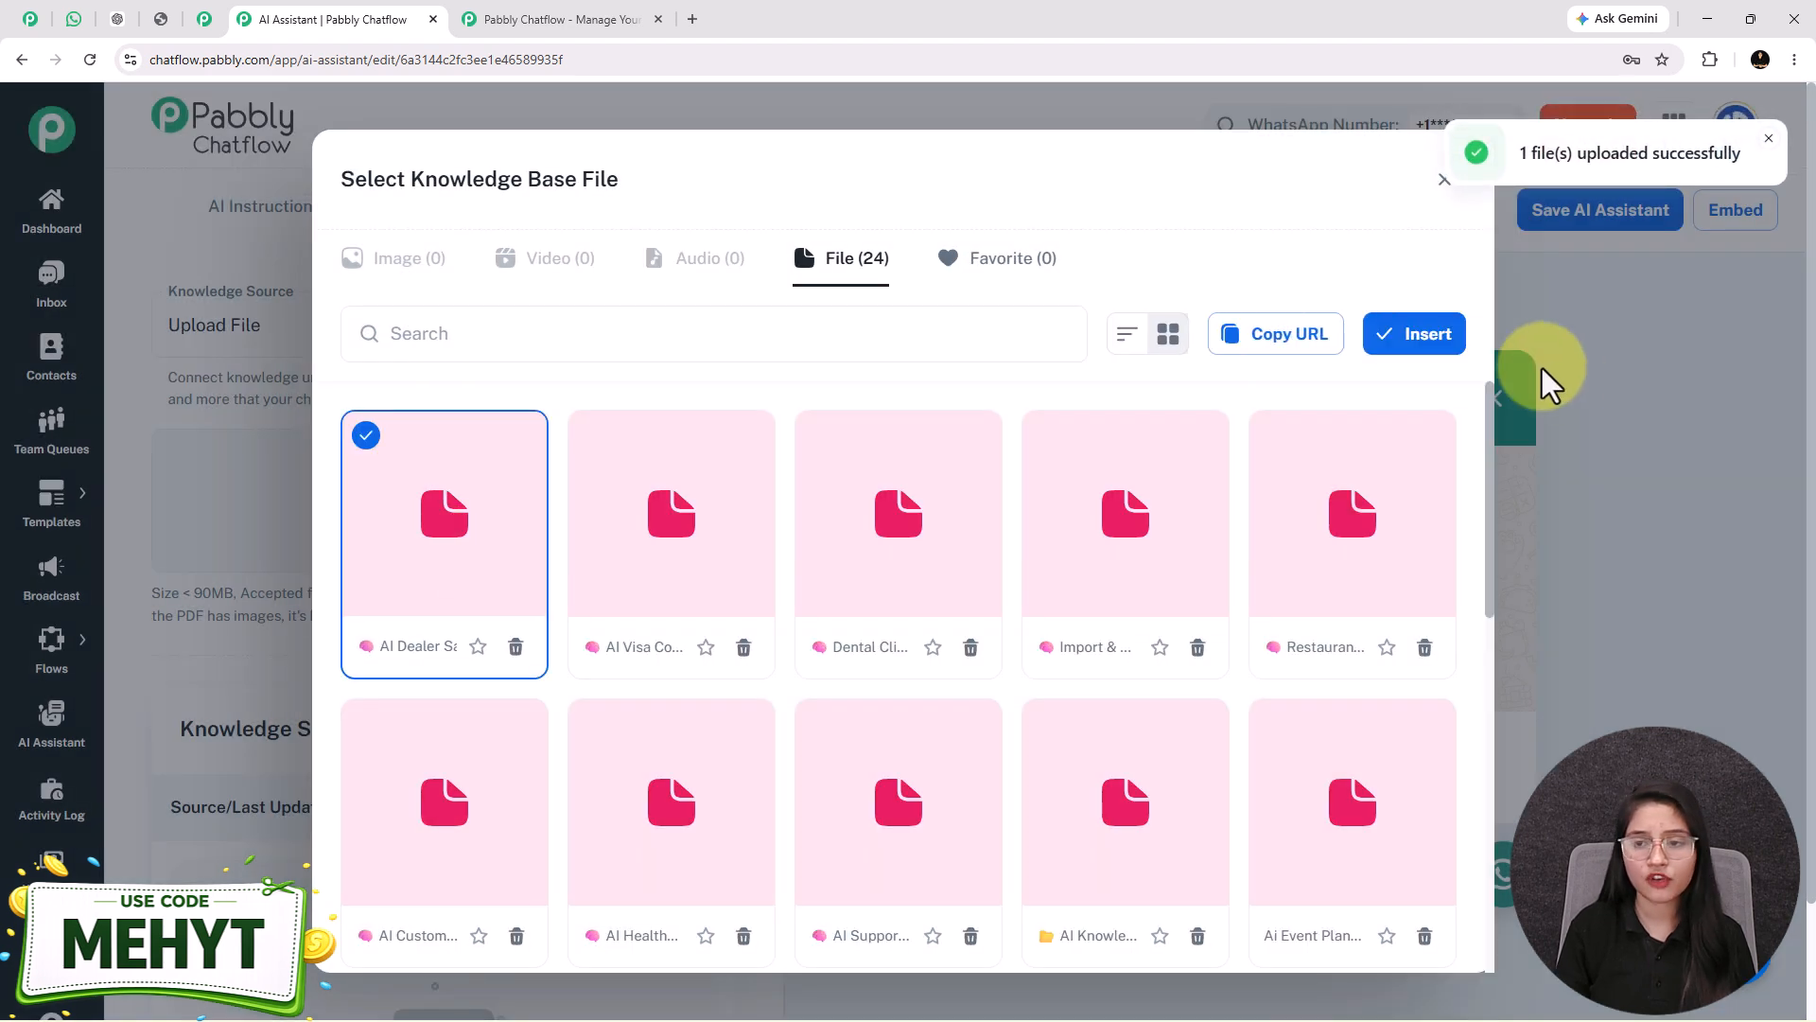
click(1433, 339)
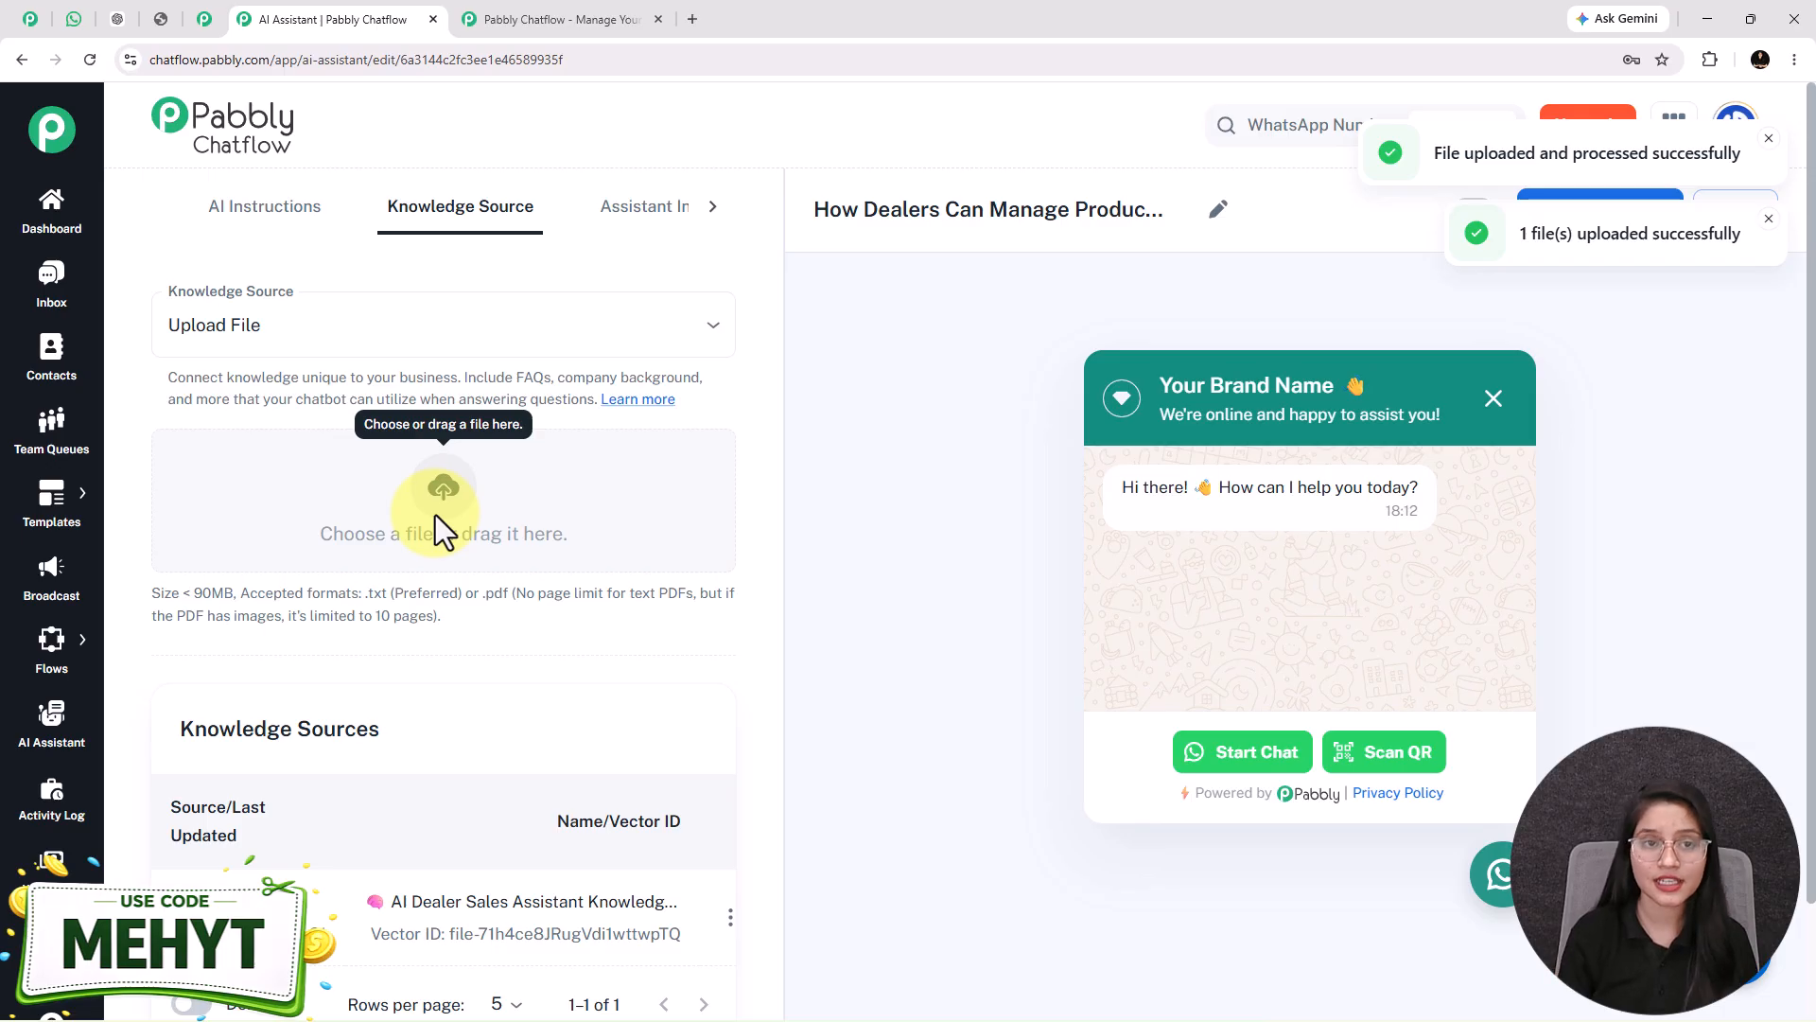
In the assistant interface, set the header heading to "PrimeTrade Distributors 🏢" and the subheading to "Get product details, pricing, quotations & bulk order support"
click(676, 227)
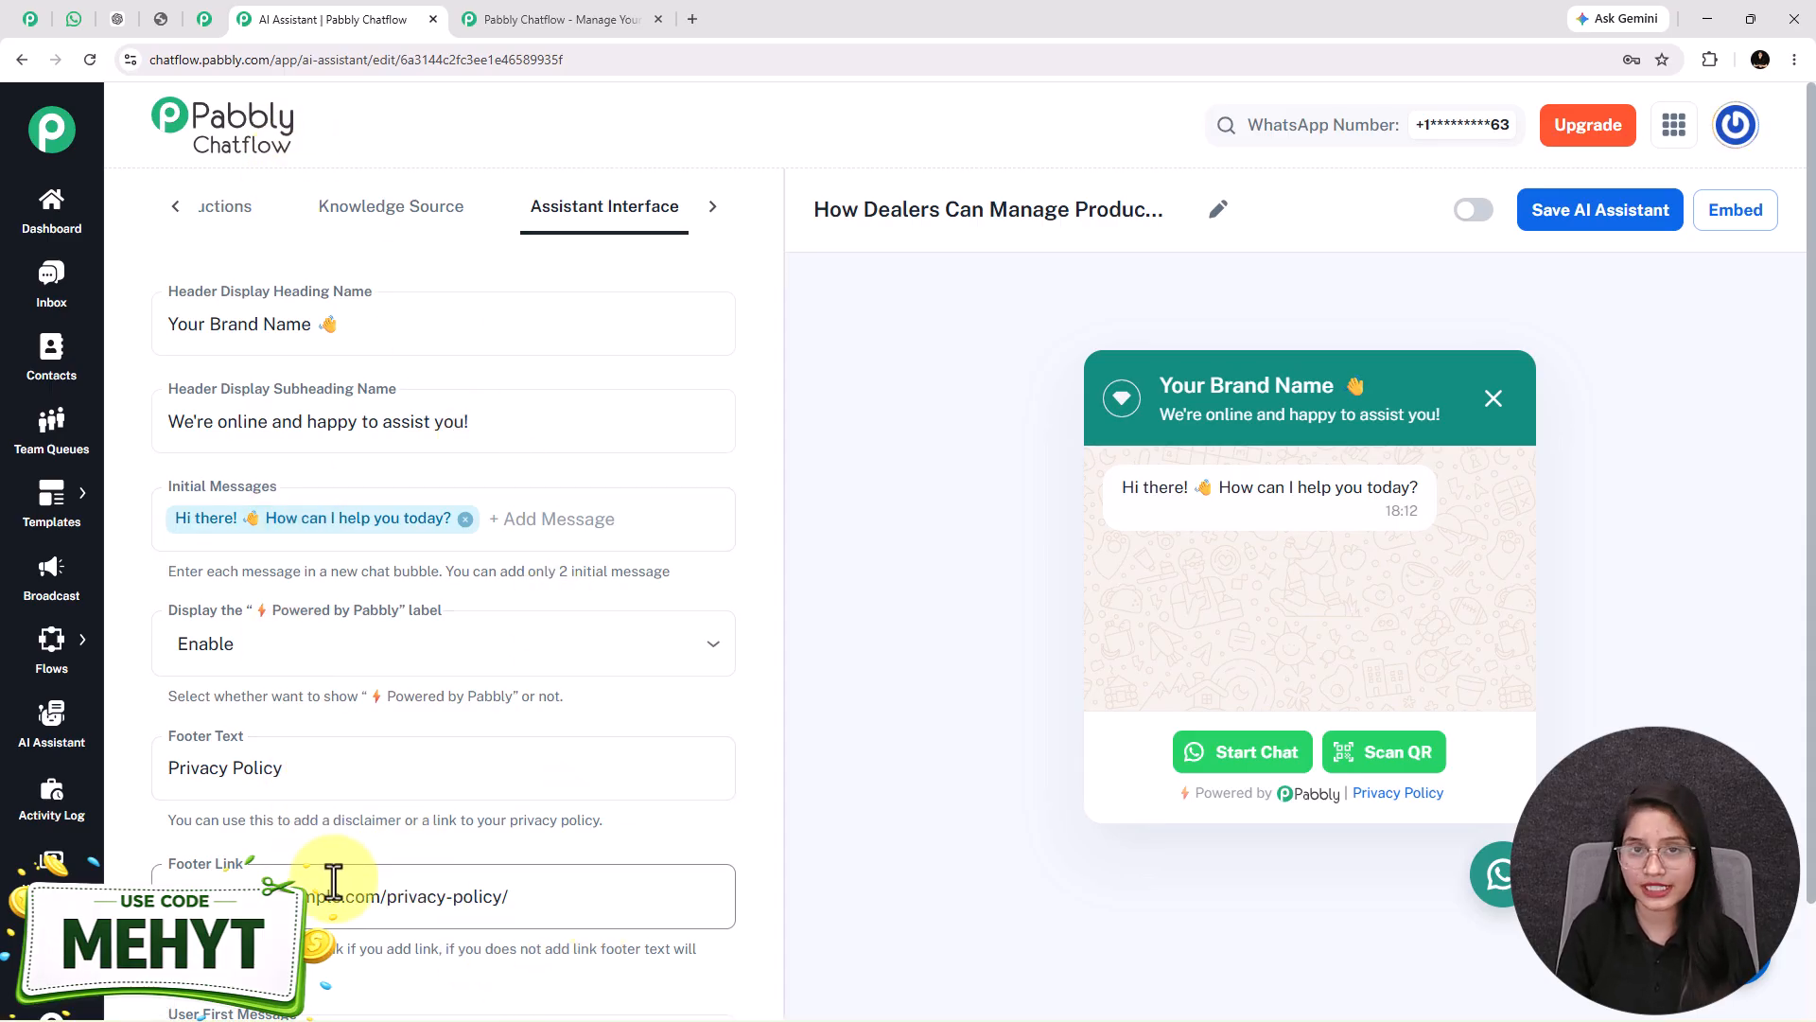
triple_click(308, 331)
text(PrimeTrade Distributors 🏢)
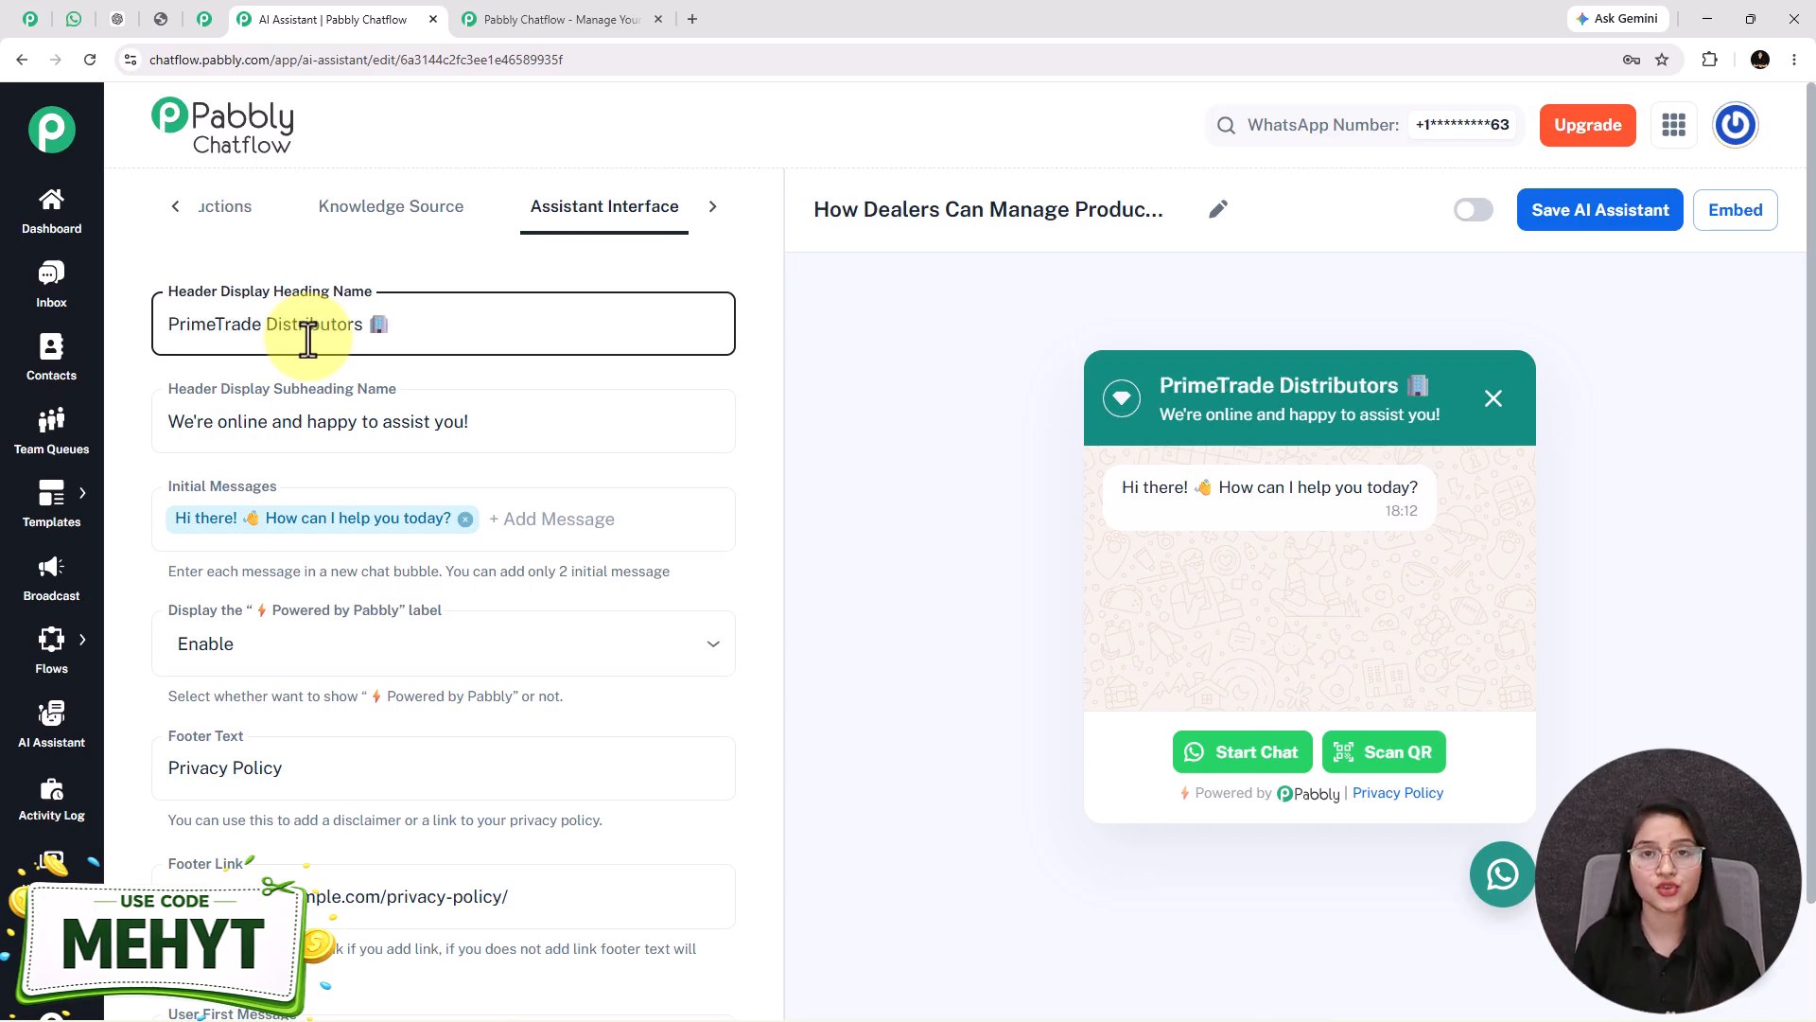
triple_click(309, 339)
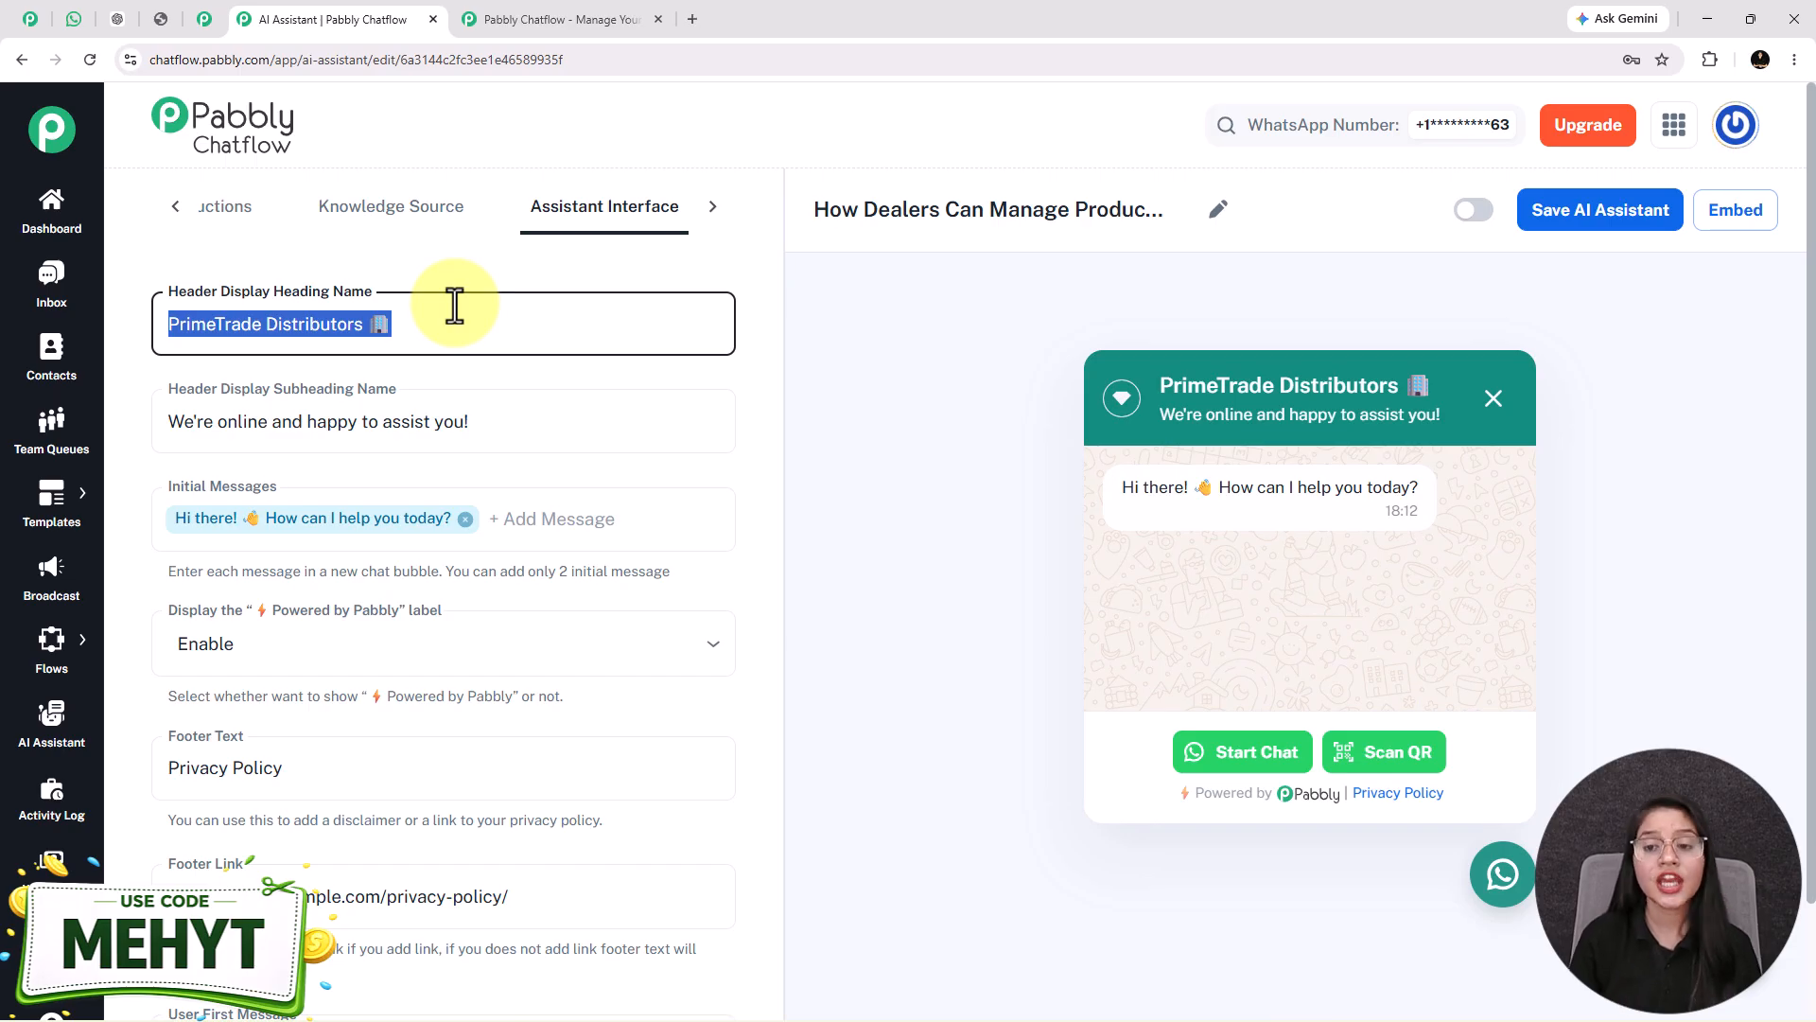
drag(1155, 391, 1461, 407)
click(1273, 395)
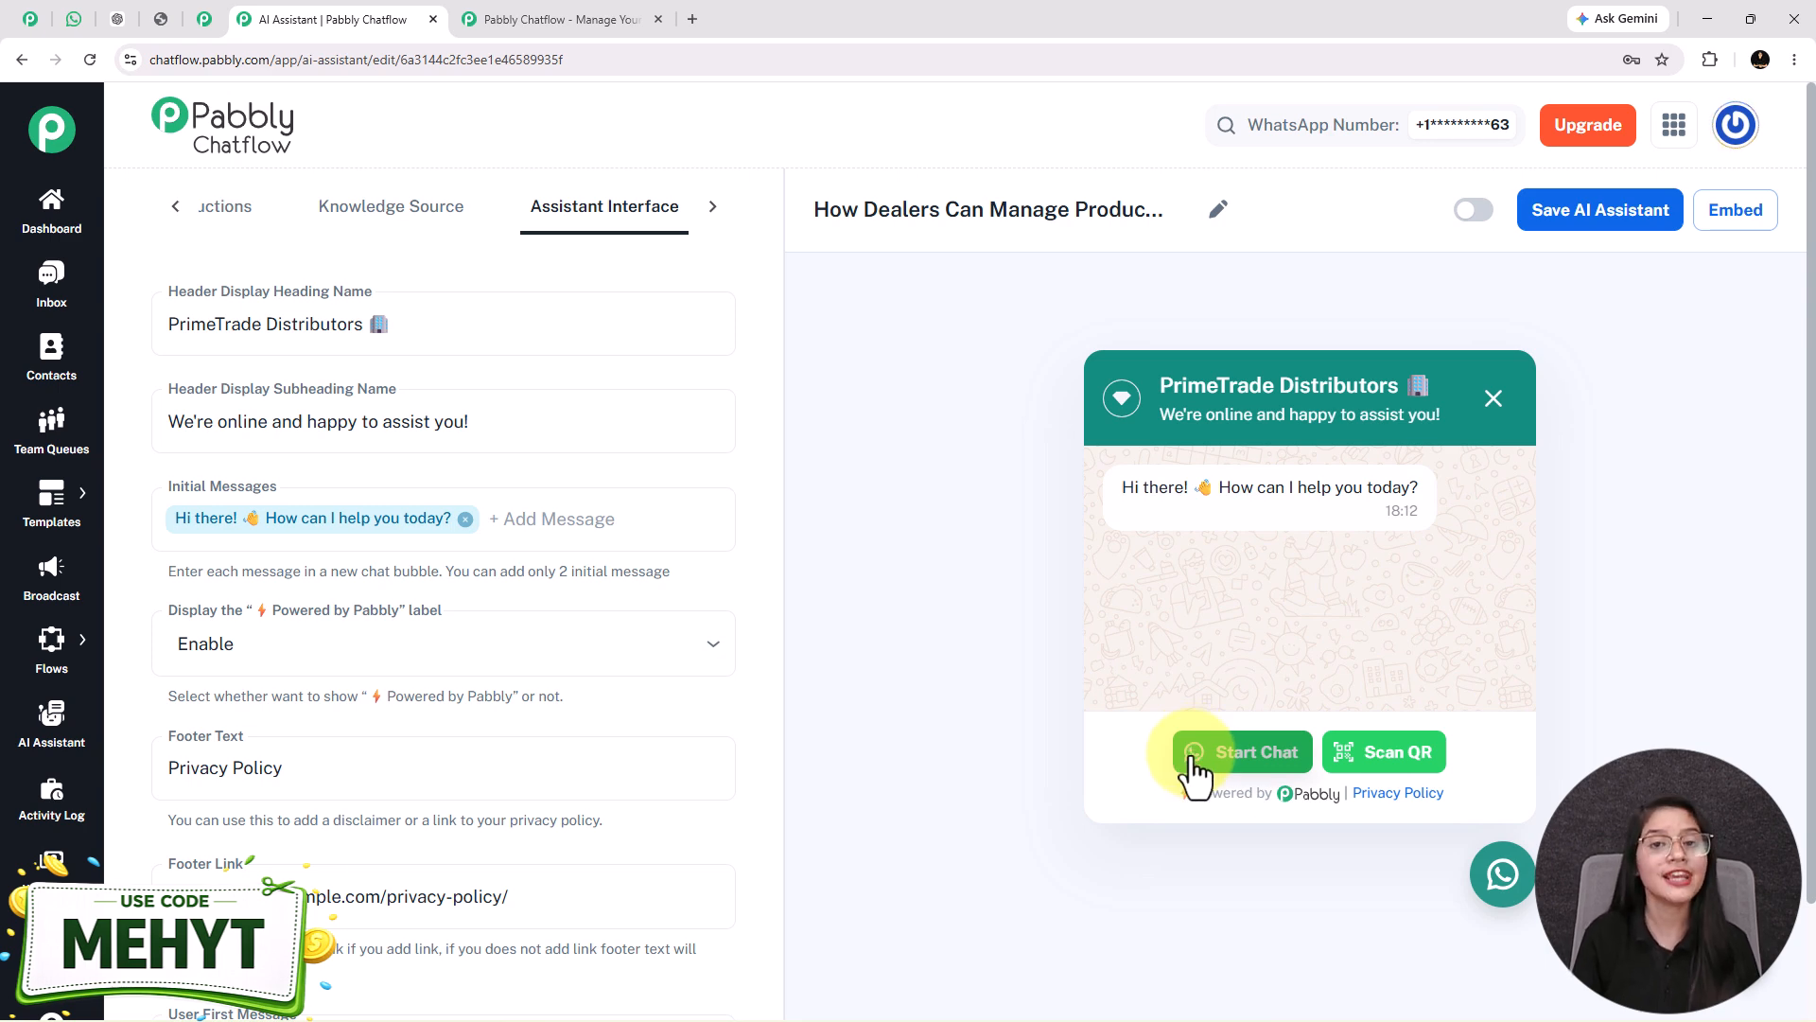
triple_click(377, 432)
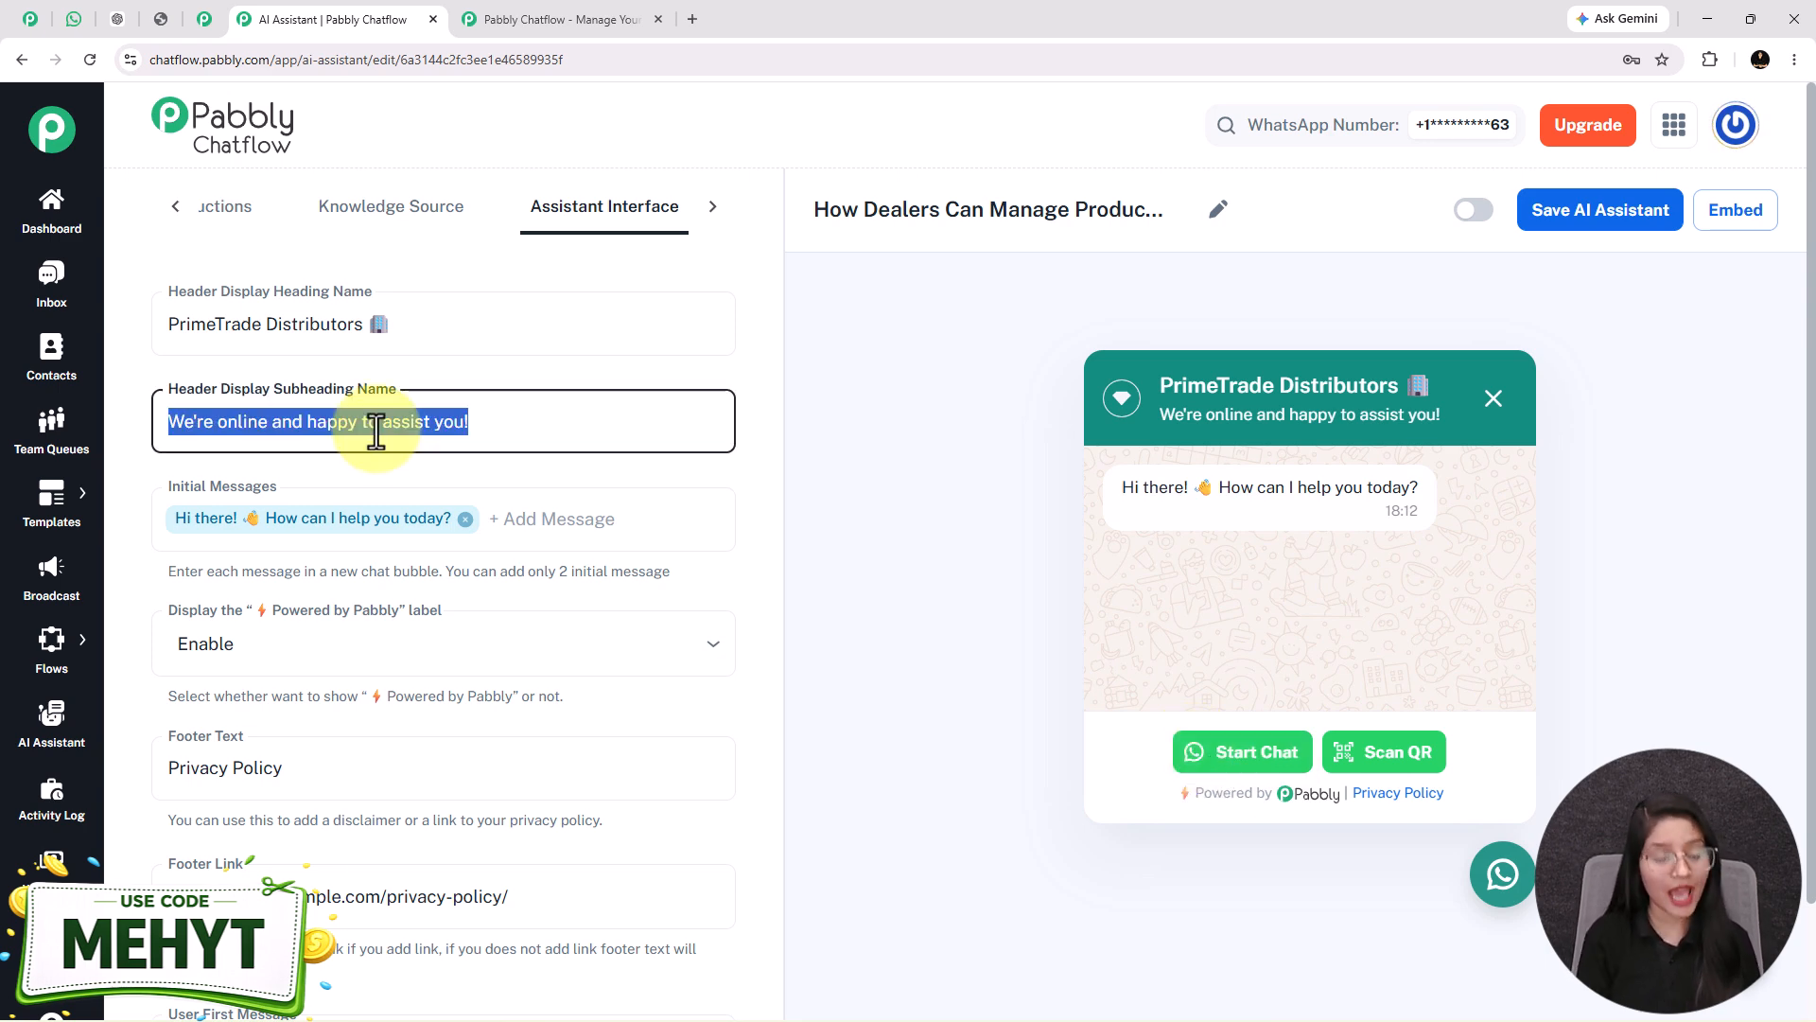
text(Get product details, pricing, quotations & bulk order support)
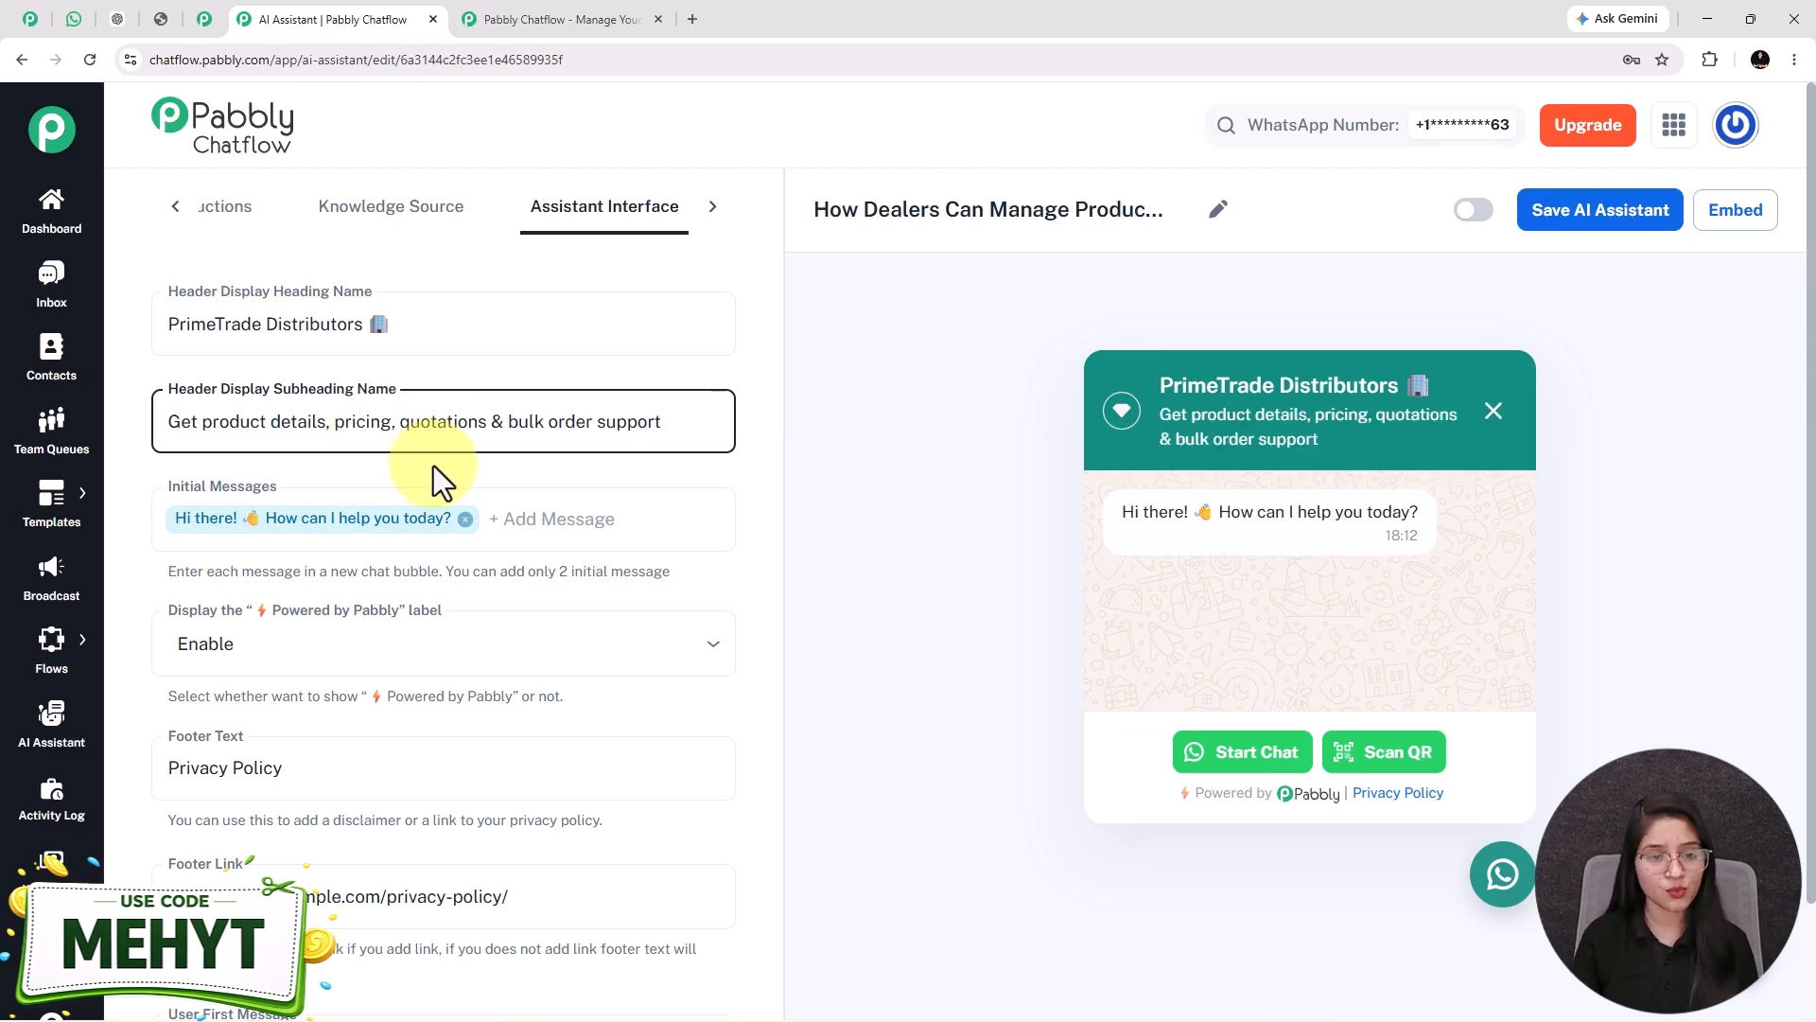
Replace the initial message with "👋 Looking for product details, pricing, bulk orders, or dealership opportunities? I'm here to help."
click(420, 523)
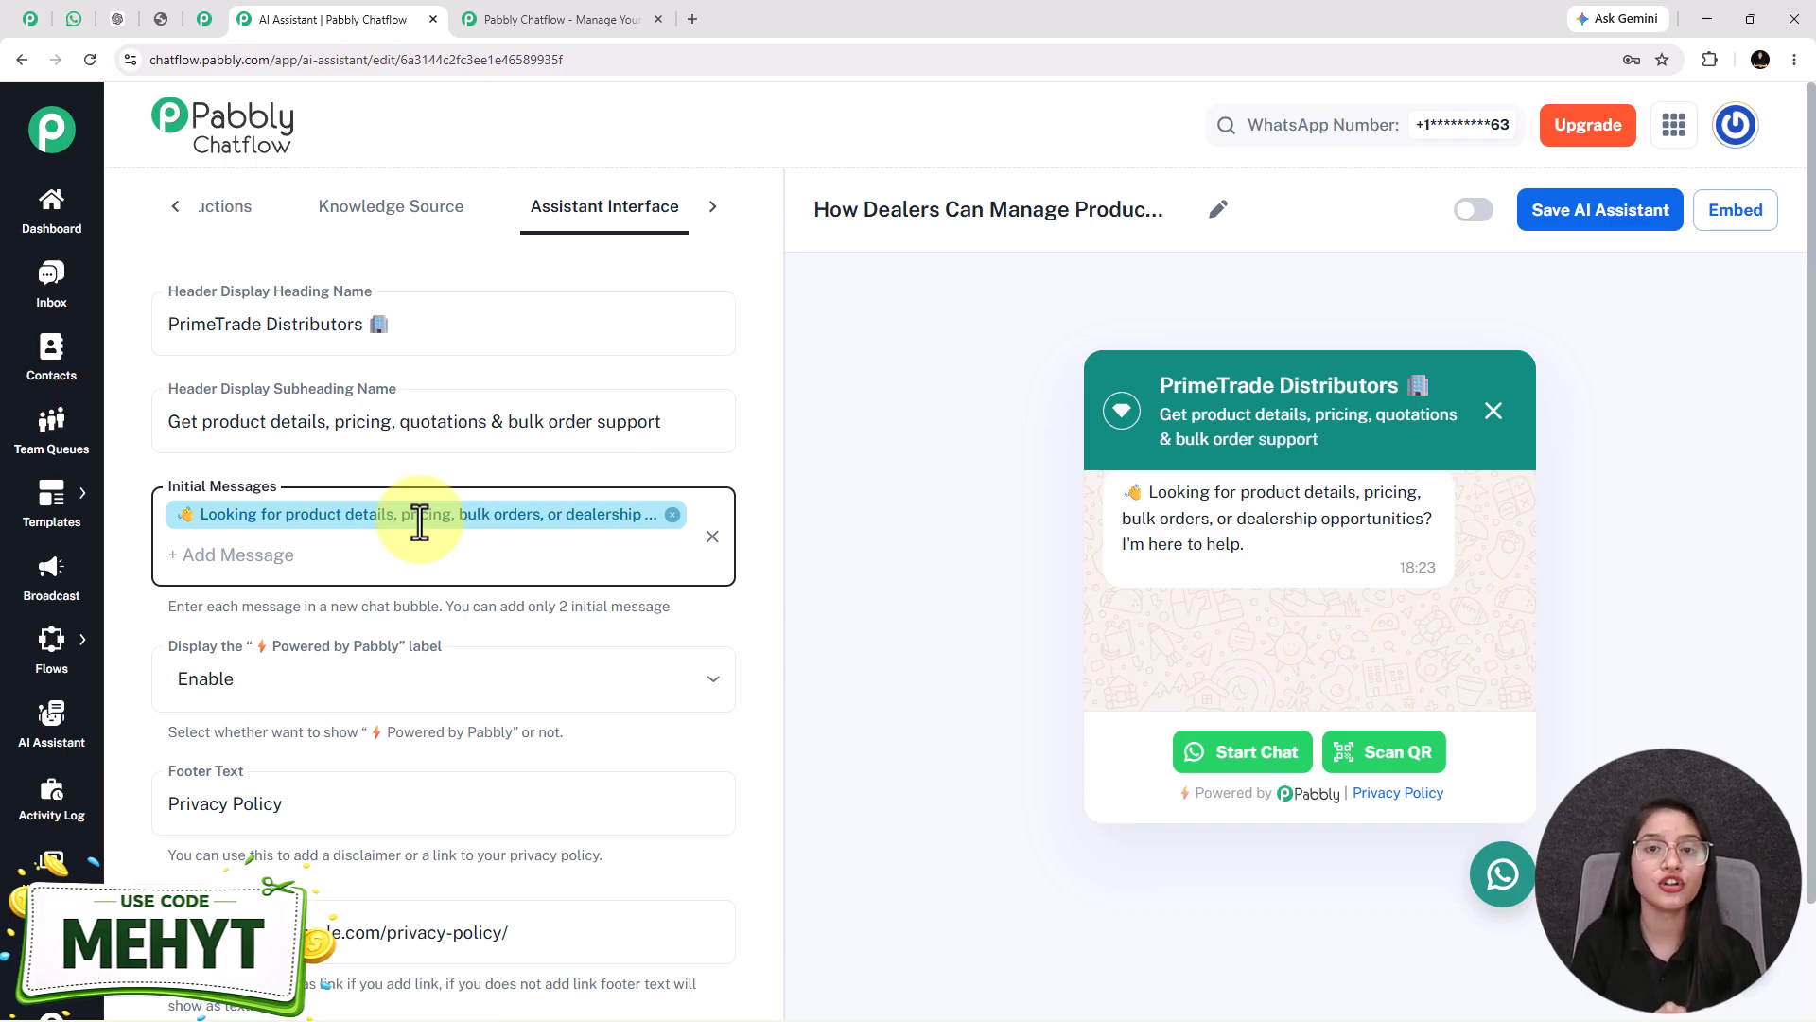
Review the assistant interface's "Powered by Pabbly" label, footer text, footer link and user first message settings
scroll(352, 662, down, 1)
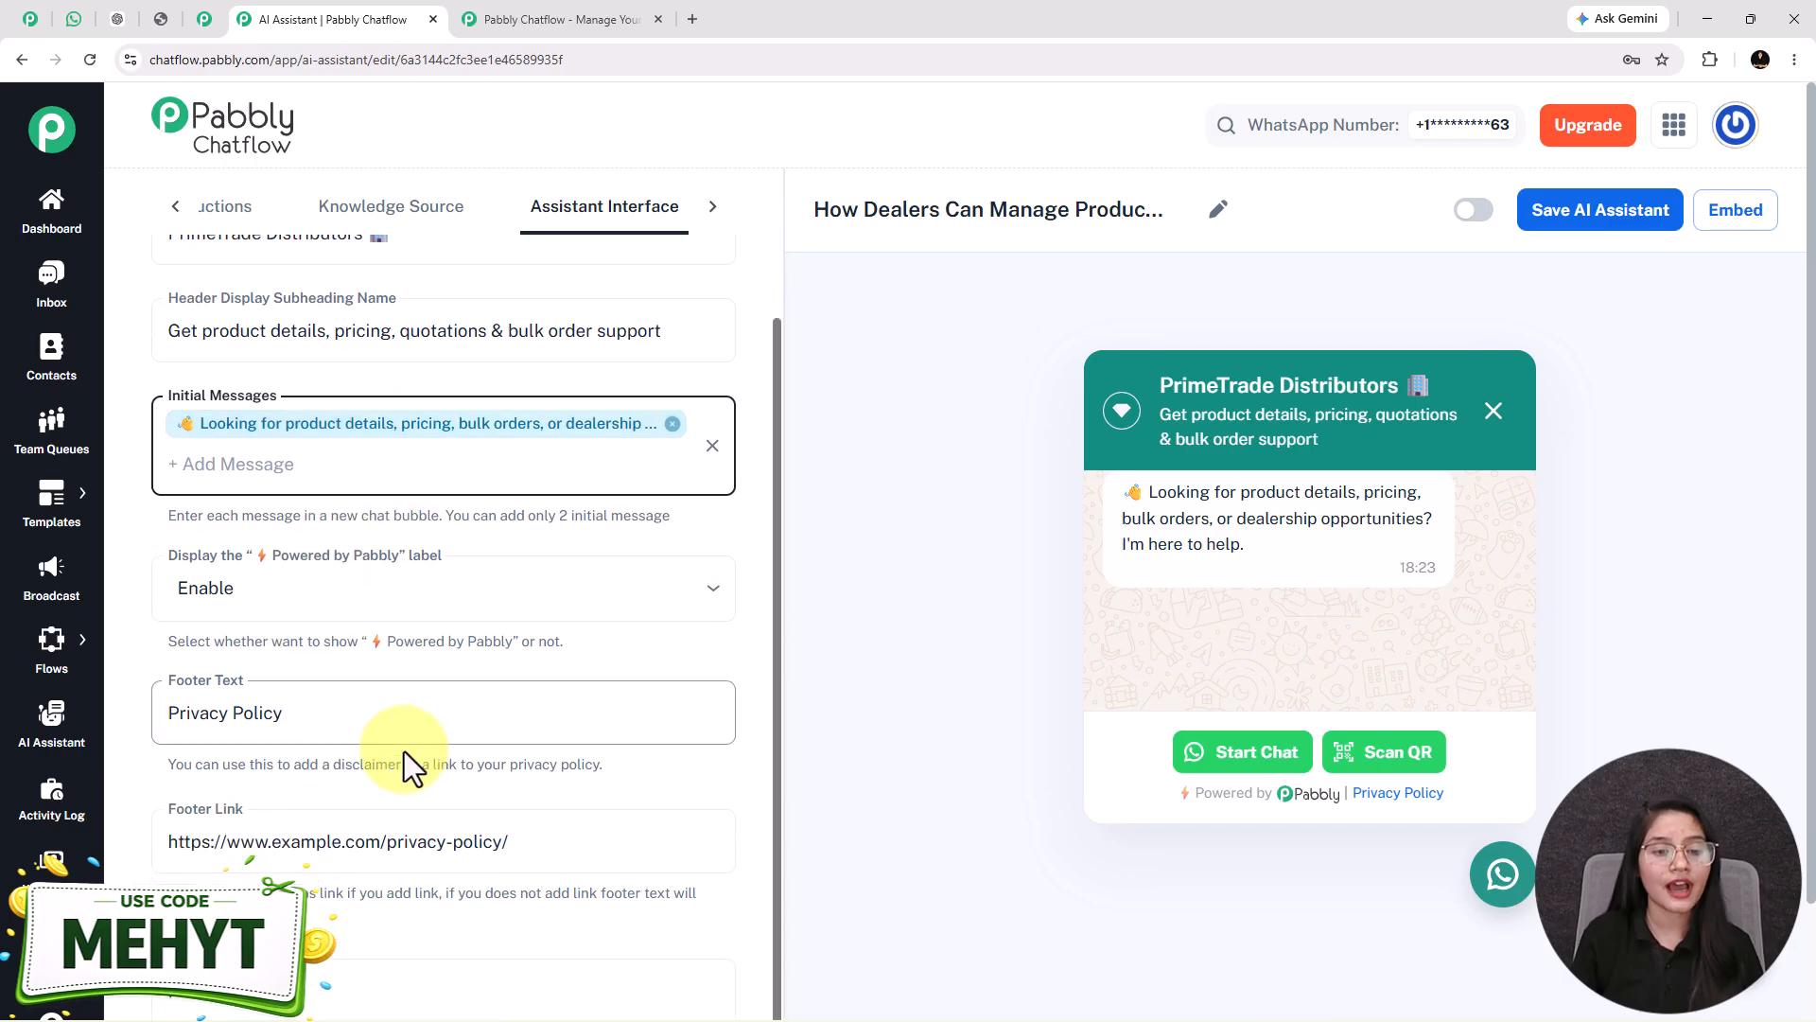
click(298, 596)
click(439, 766)
scroll(284, 677, down, 1)
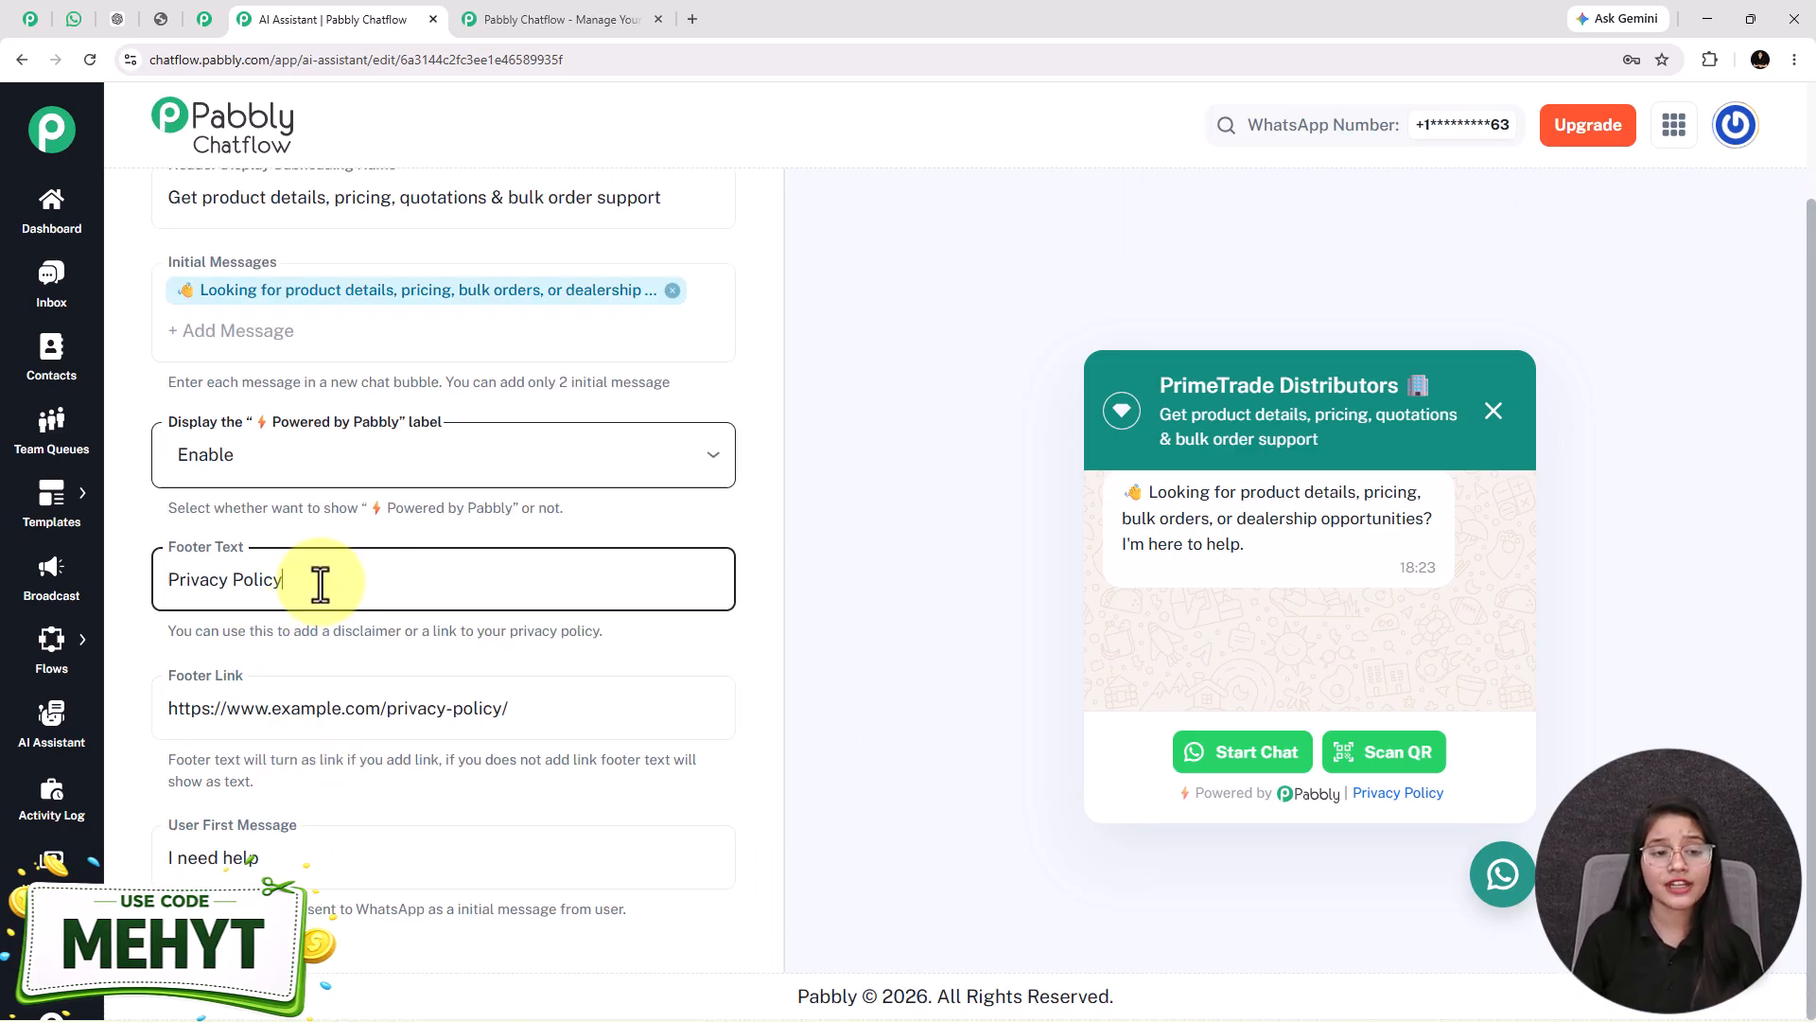
drag(345, 575, 154, 592)
drag(649, 719, 85, 757)
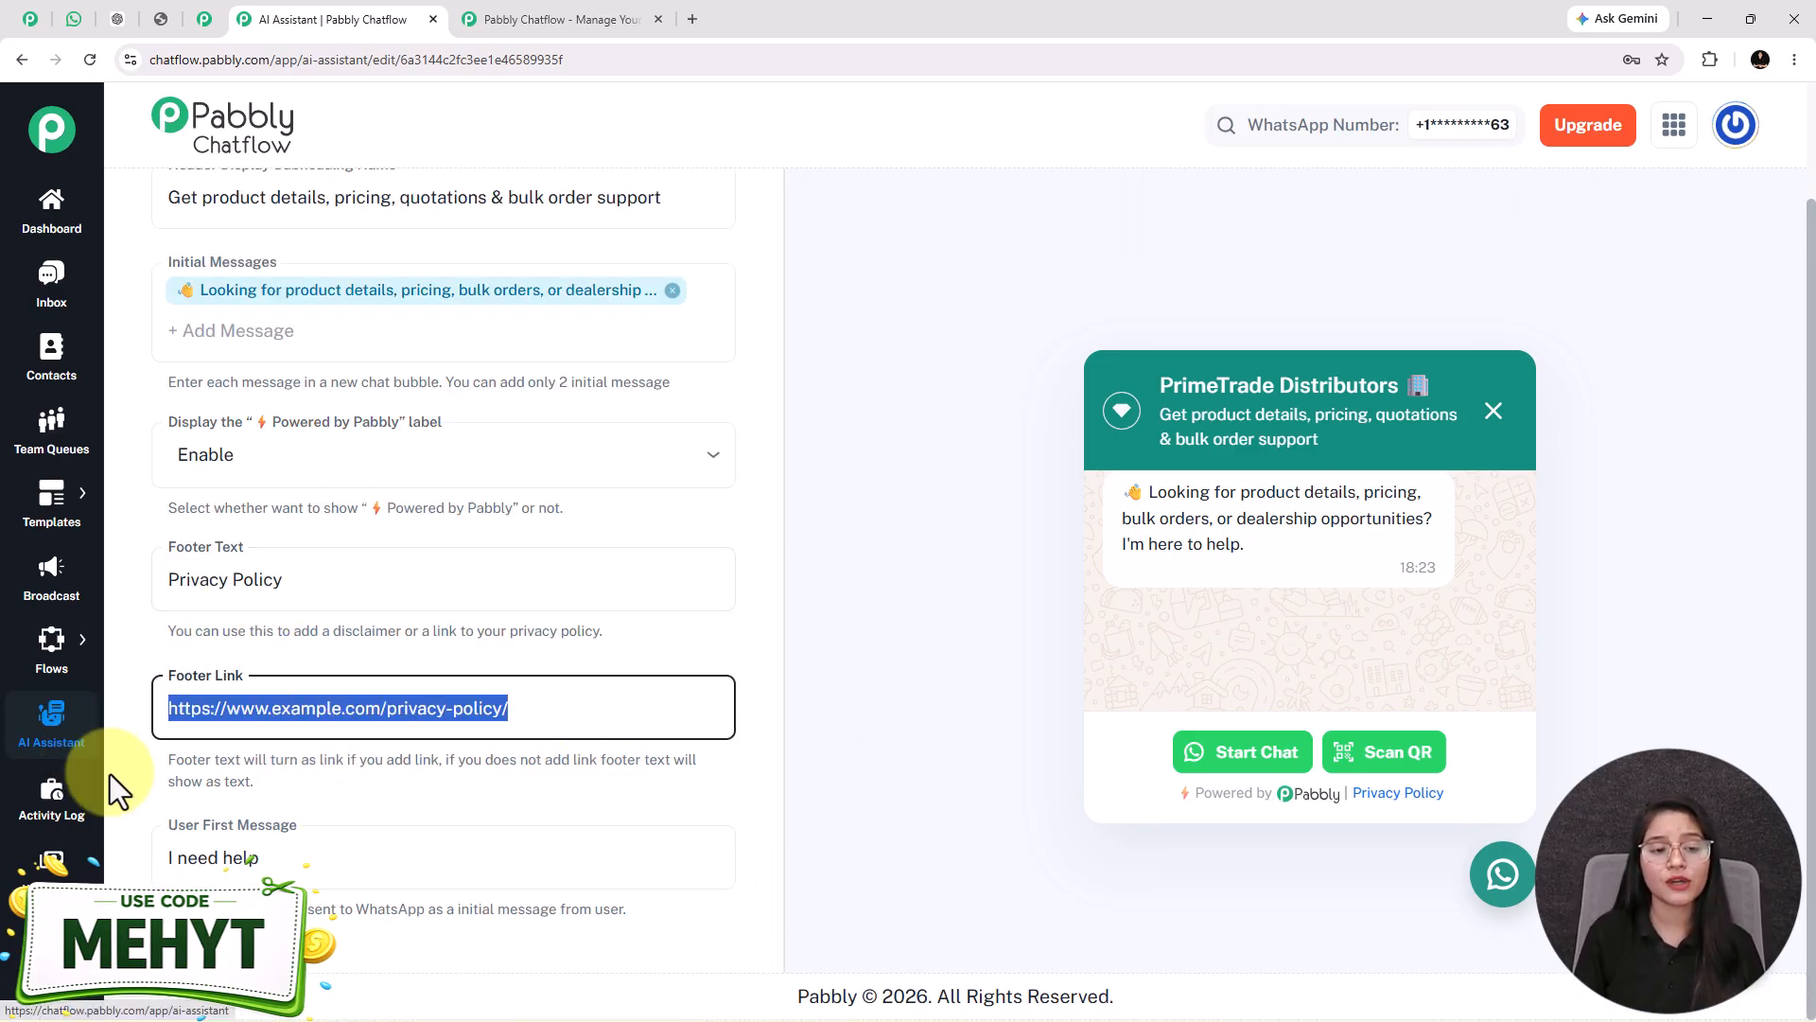
drag(421, 855, 121, 882)
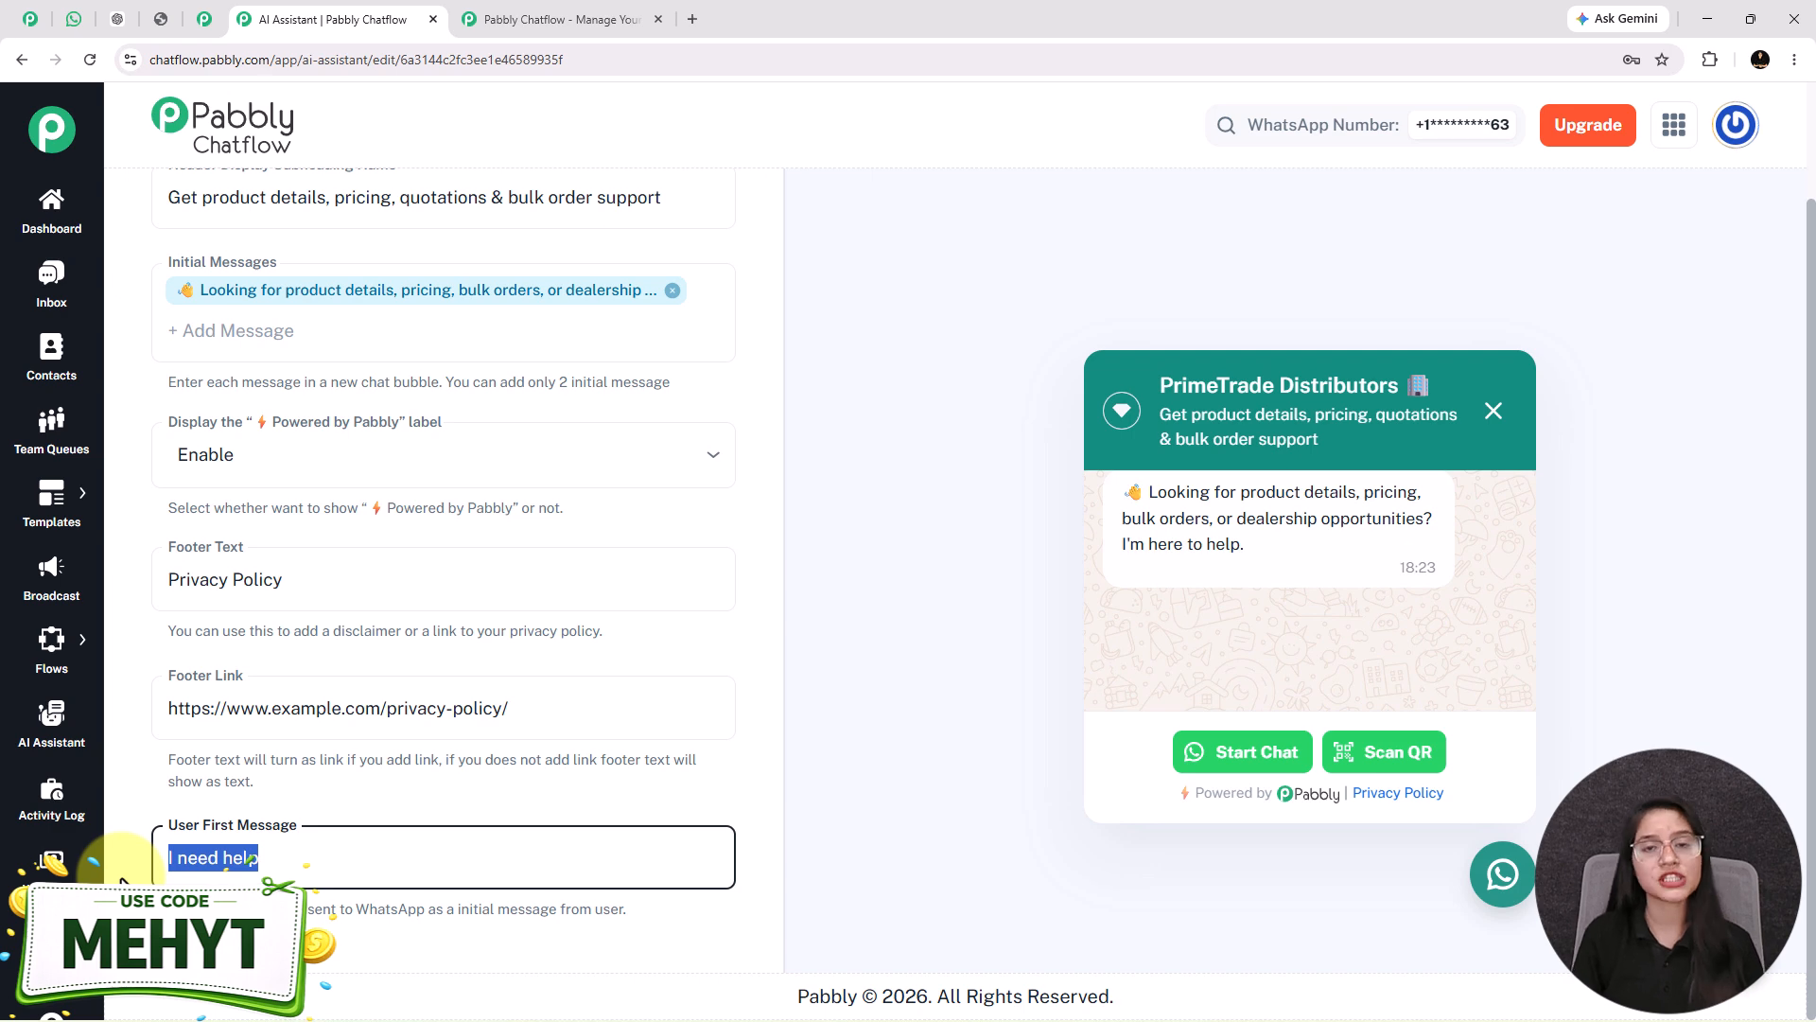
scroll(325, 823, up, 2)
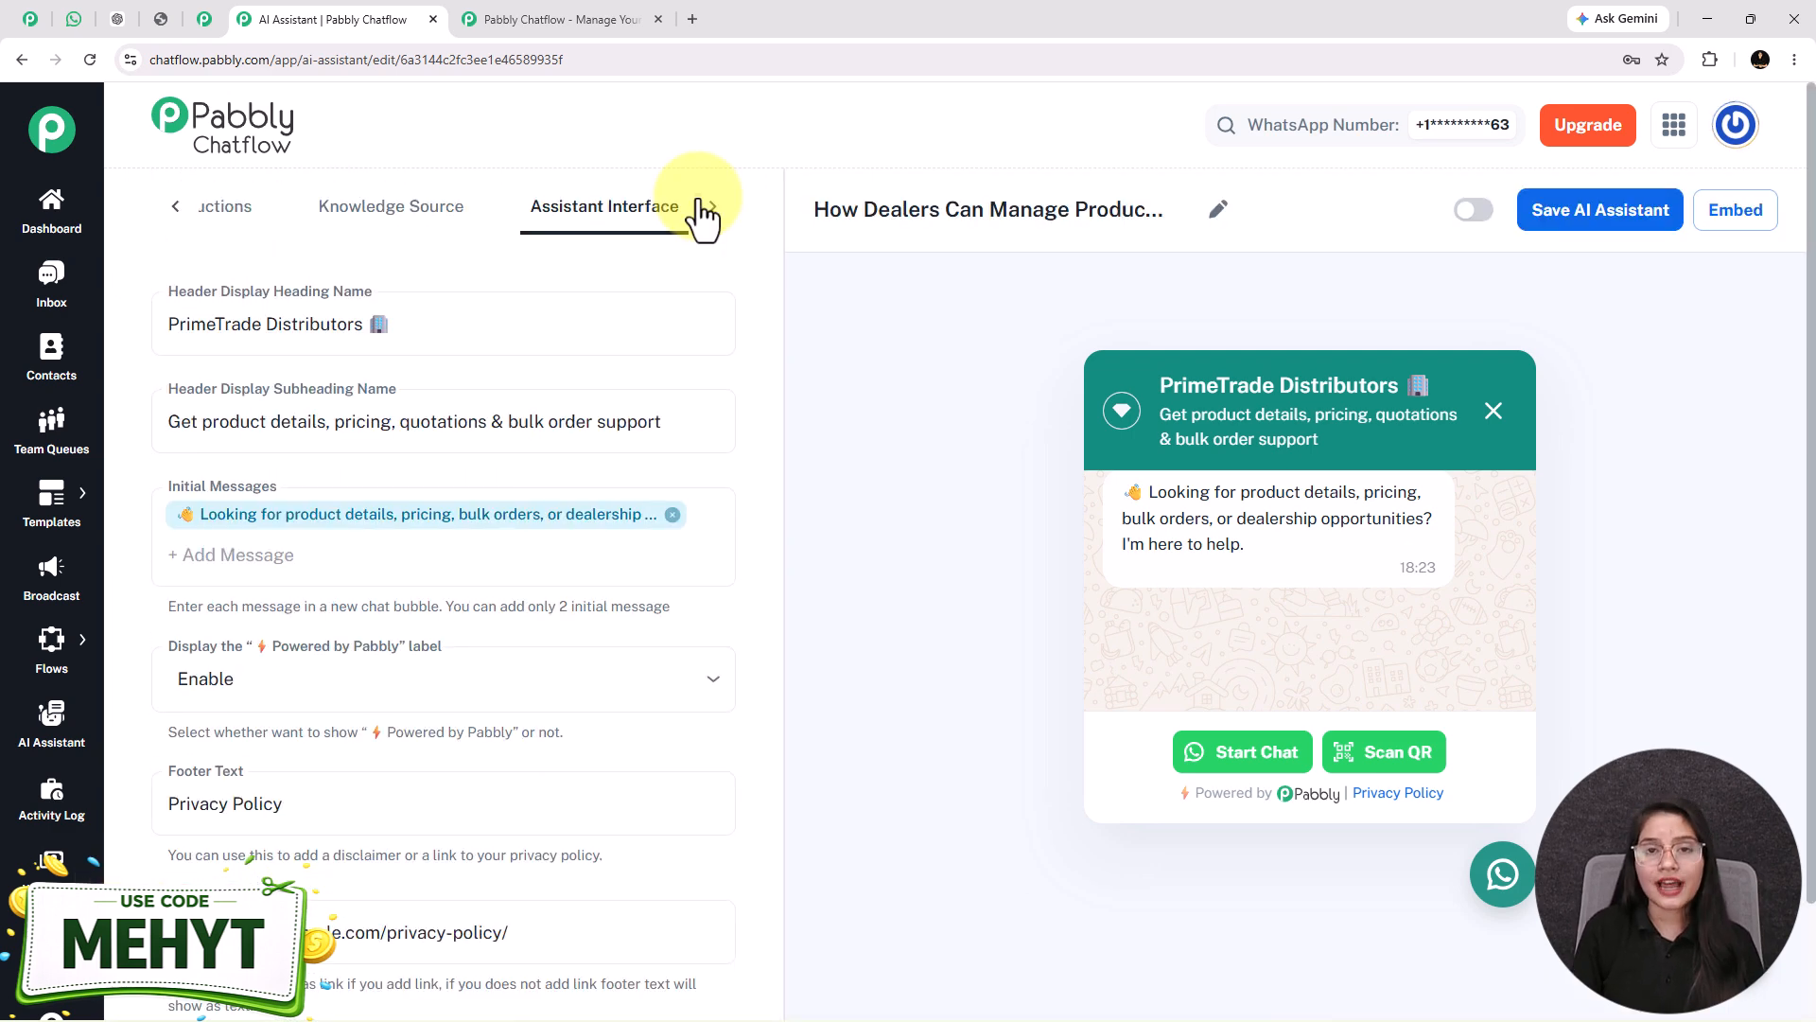
In the assistant's styling settings, set the assistant background color to dark teal #15645bff
click(707, 206)
click(683, 225)
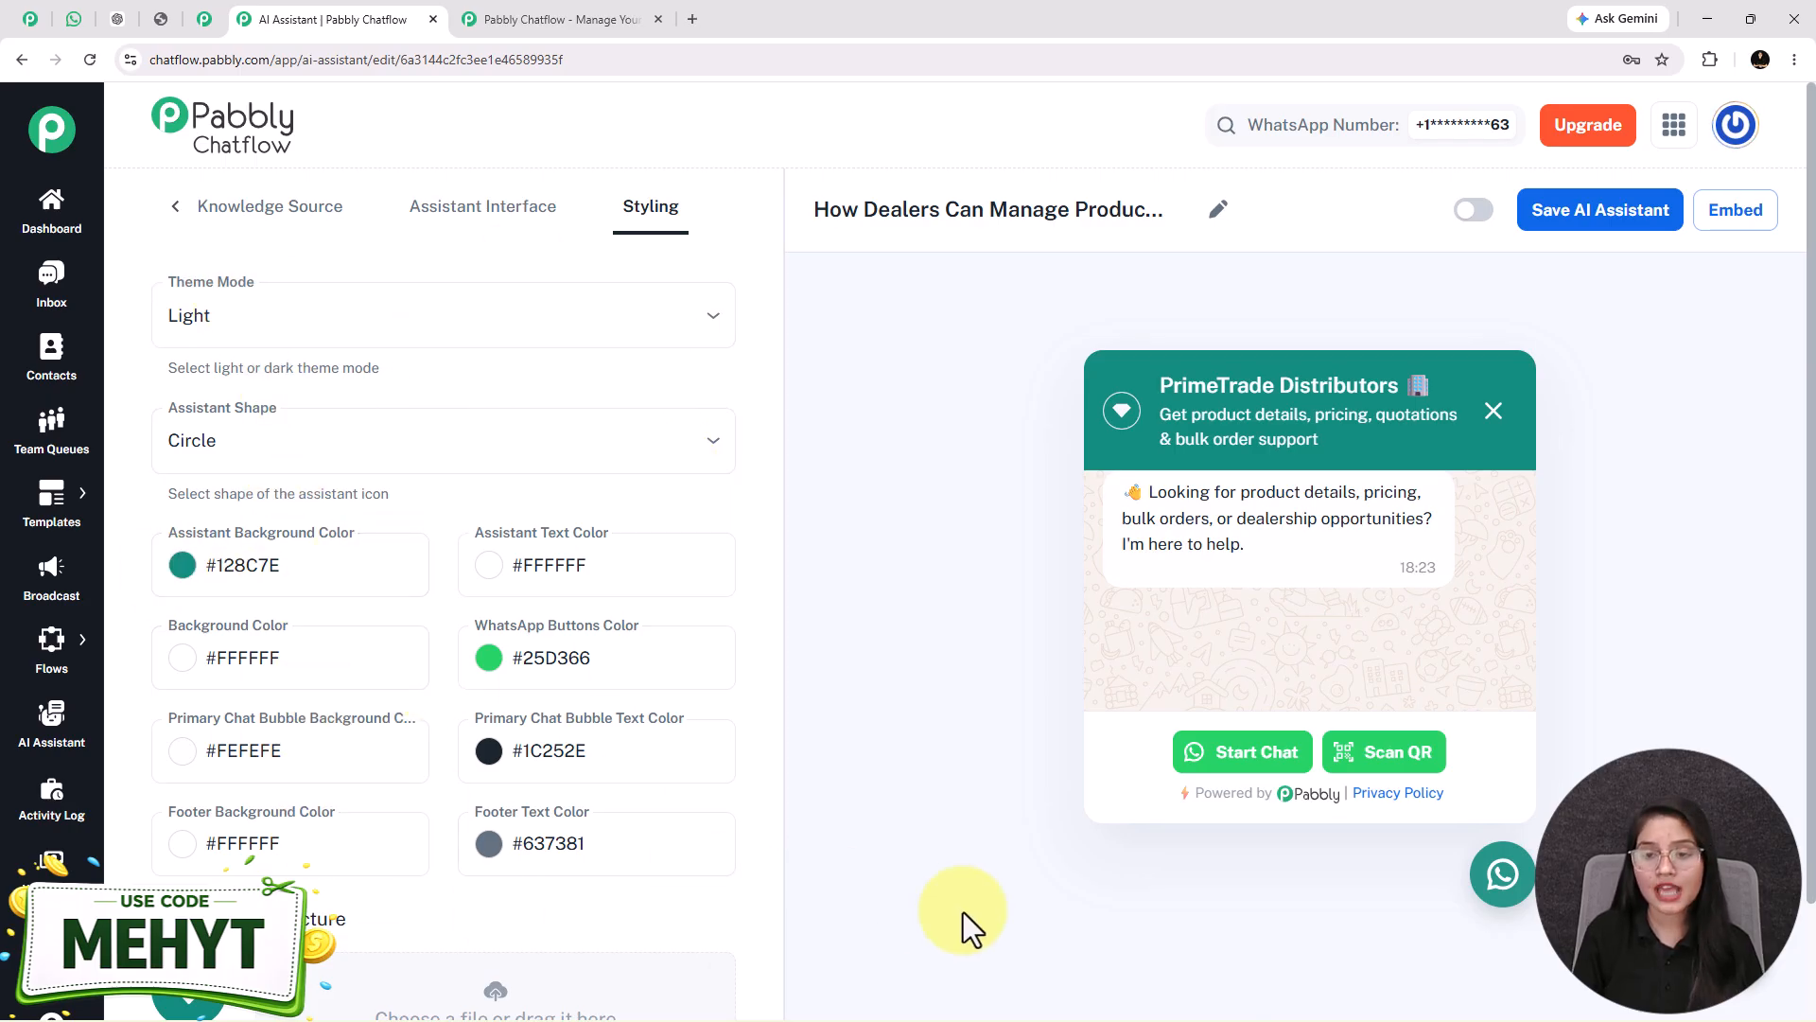
click(292, 567)
click(343, 704)
mouse_move(344, 704)
mouse_down()
mouse_move(365, 728)
mouse_move(320, 687)
mouse_move(346, 721)
mouse_up()
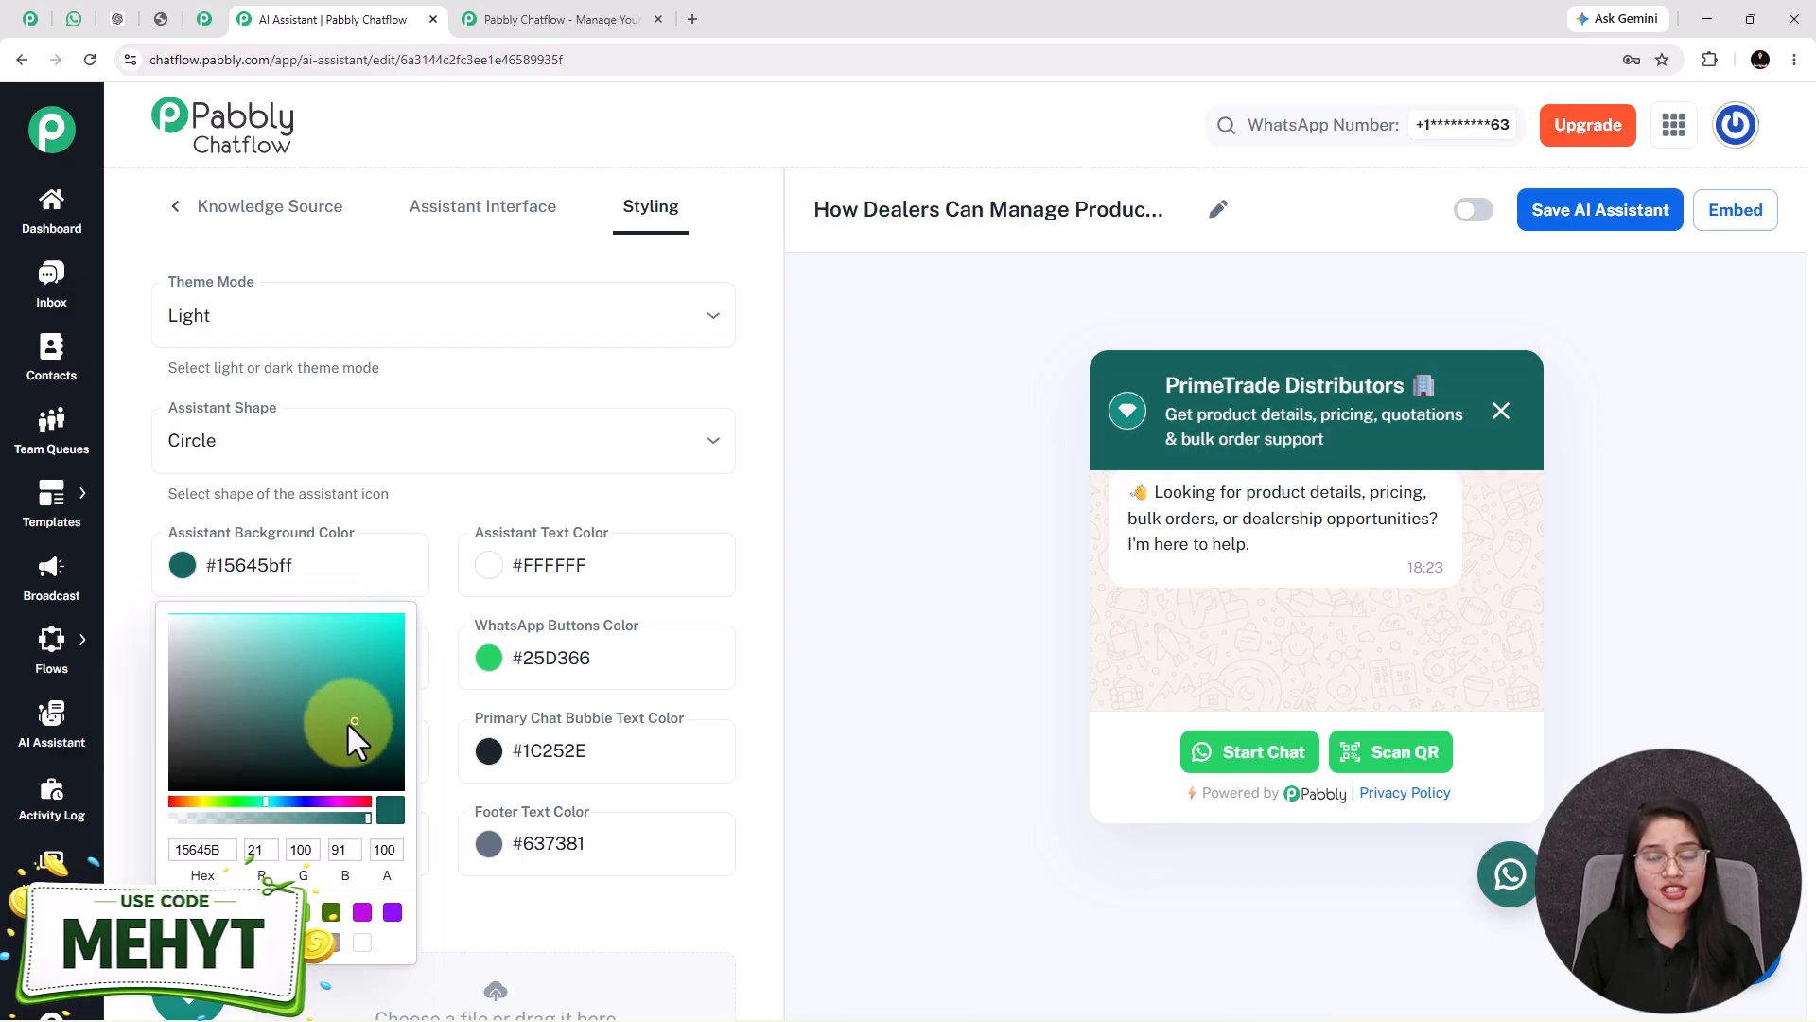
Set the primary chat bubble background color to light pink #fde5e5ff
click(251, 750)
drag(199, 677, 191, 662)
click(192, 650)
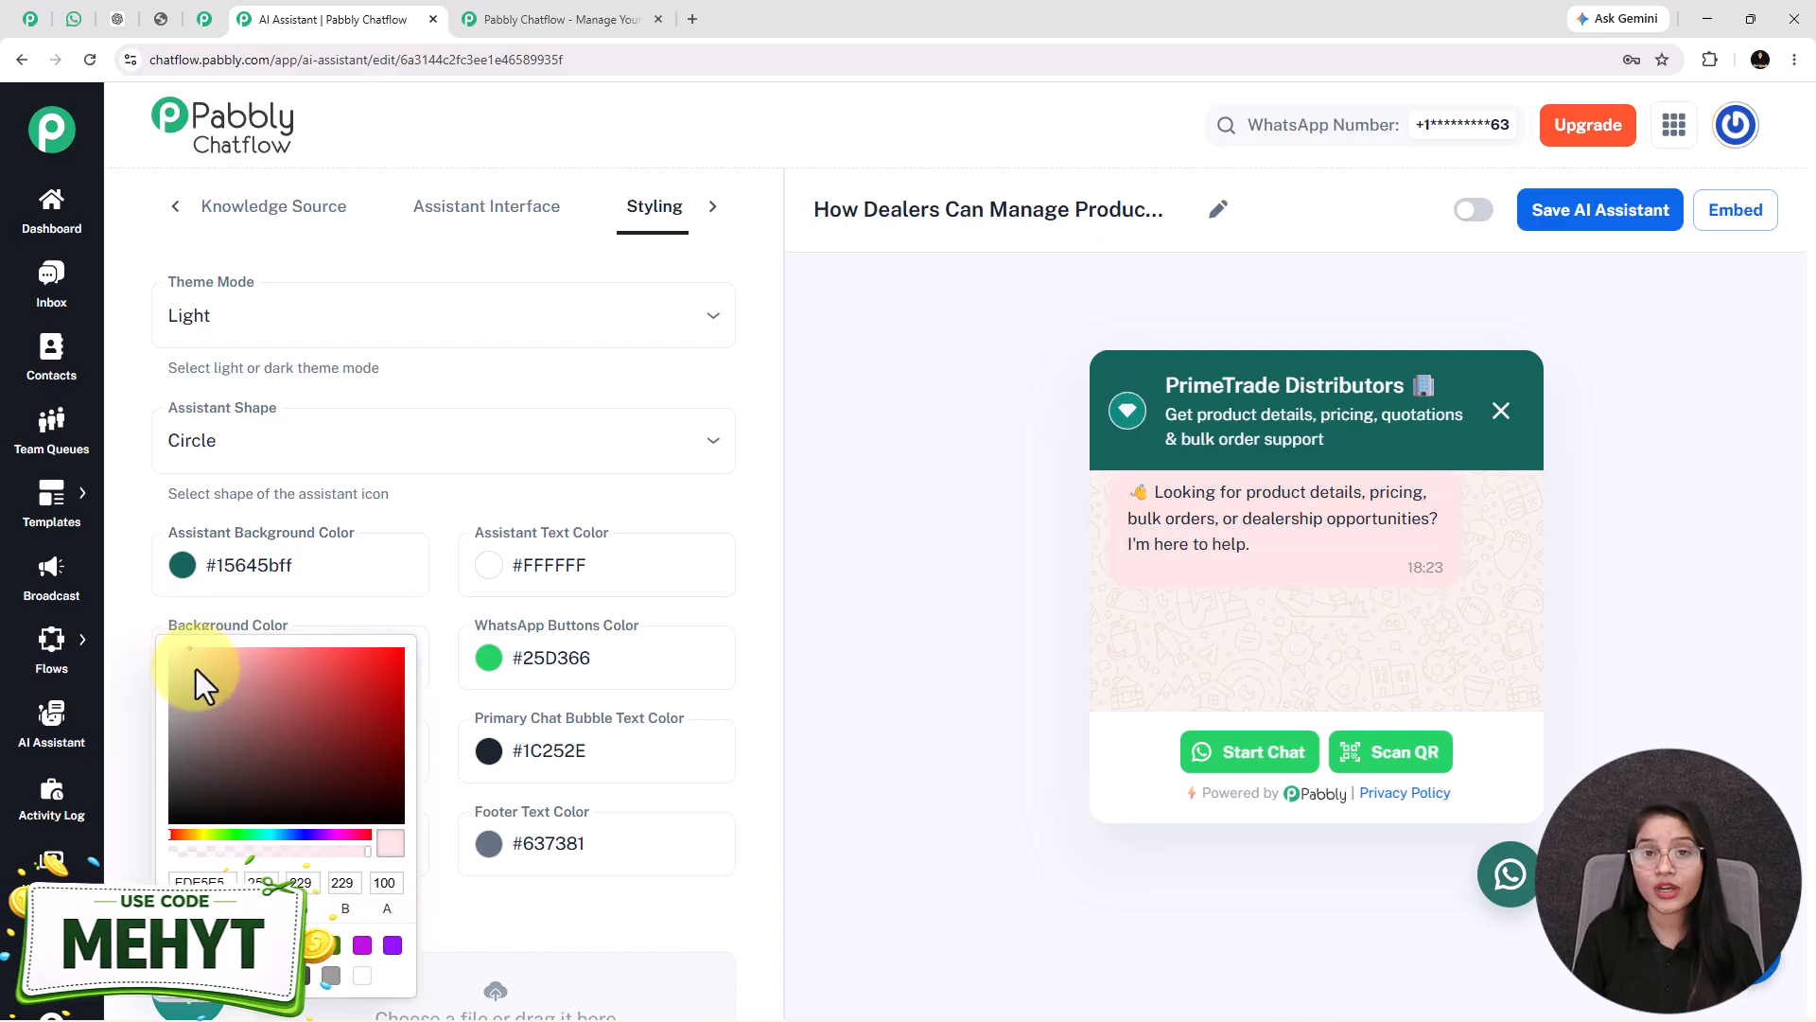
click(495, 925)
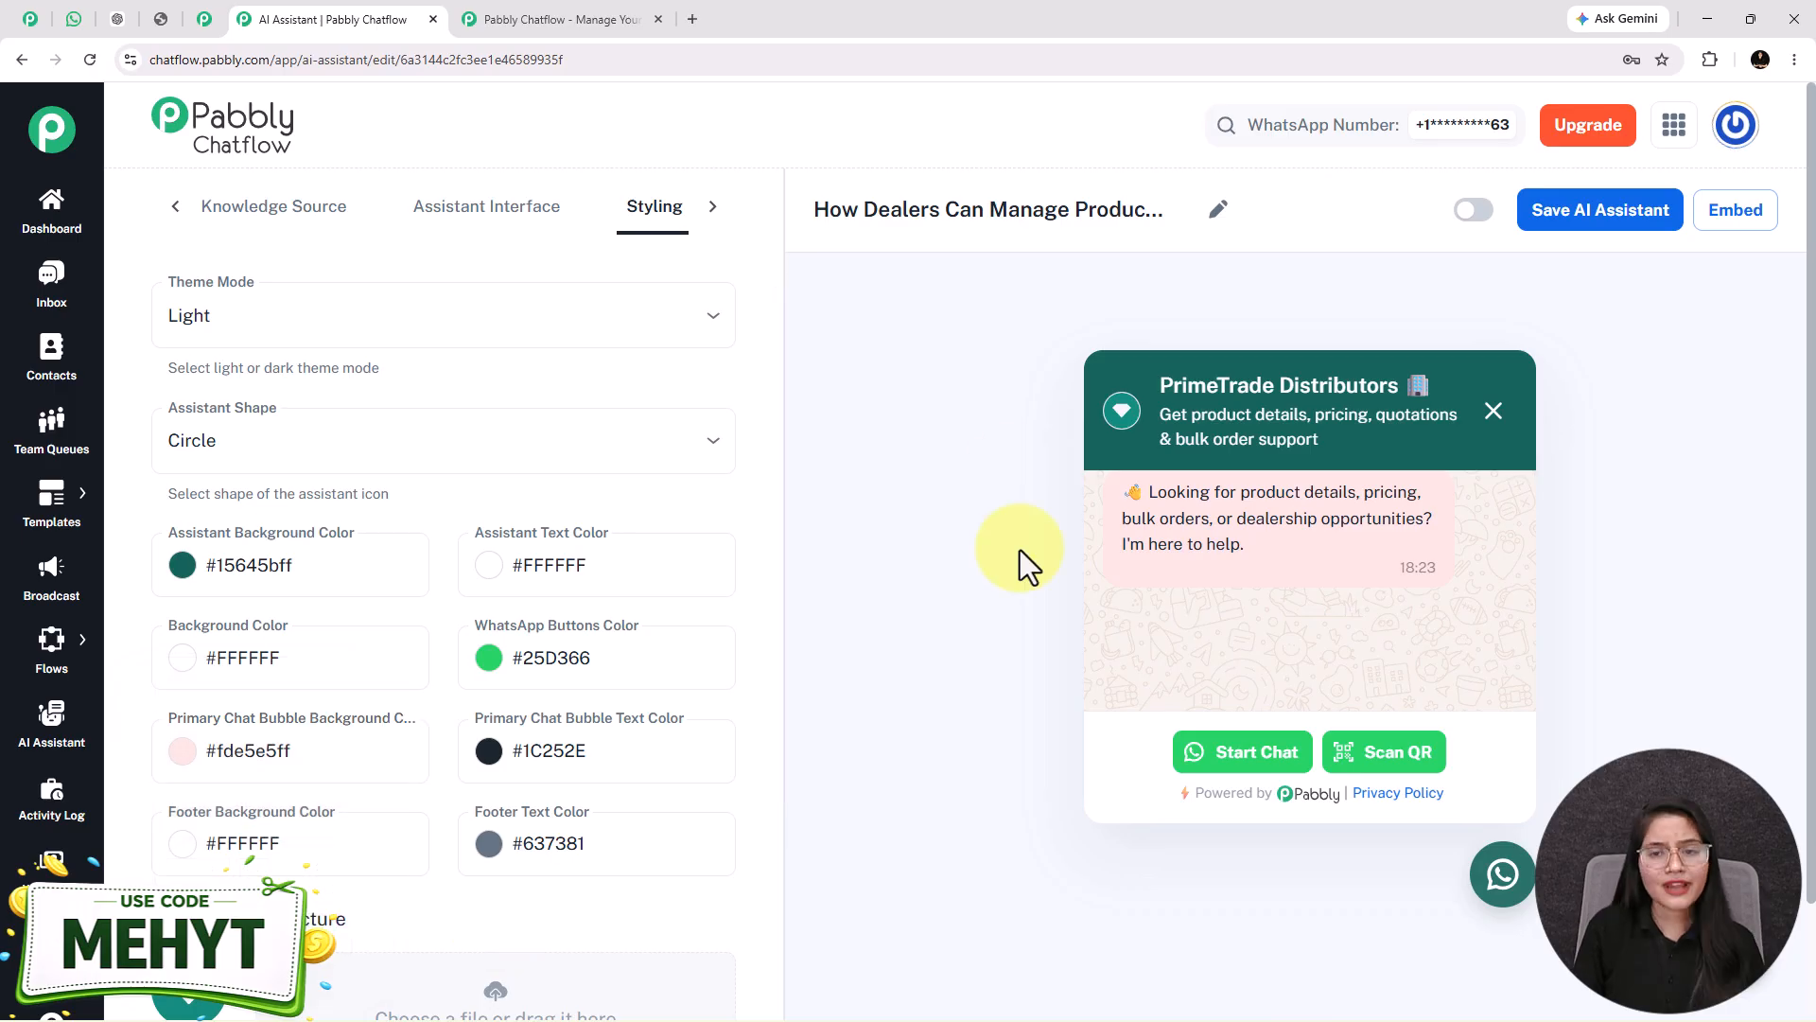
Activate the AI assistant and save it
click(1474, 210)
click(1603, 219)
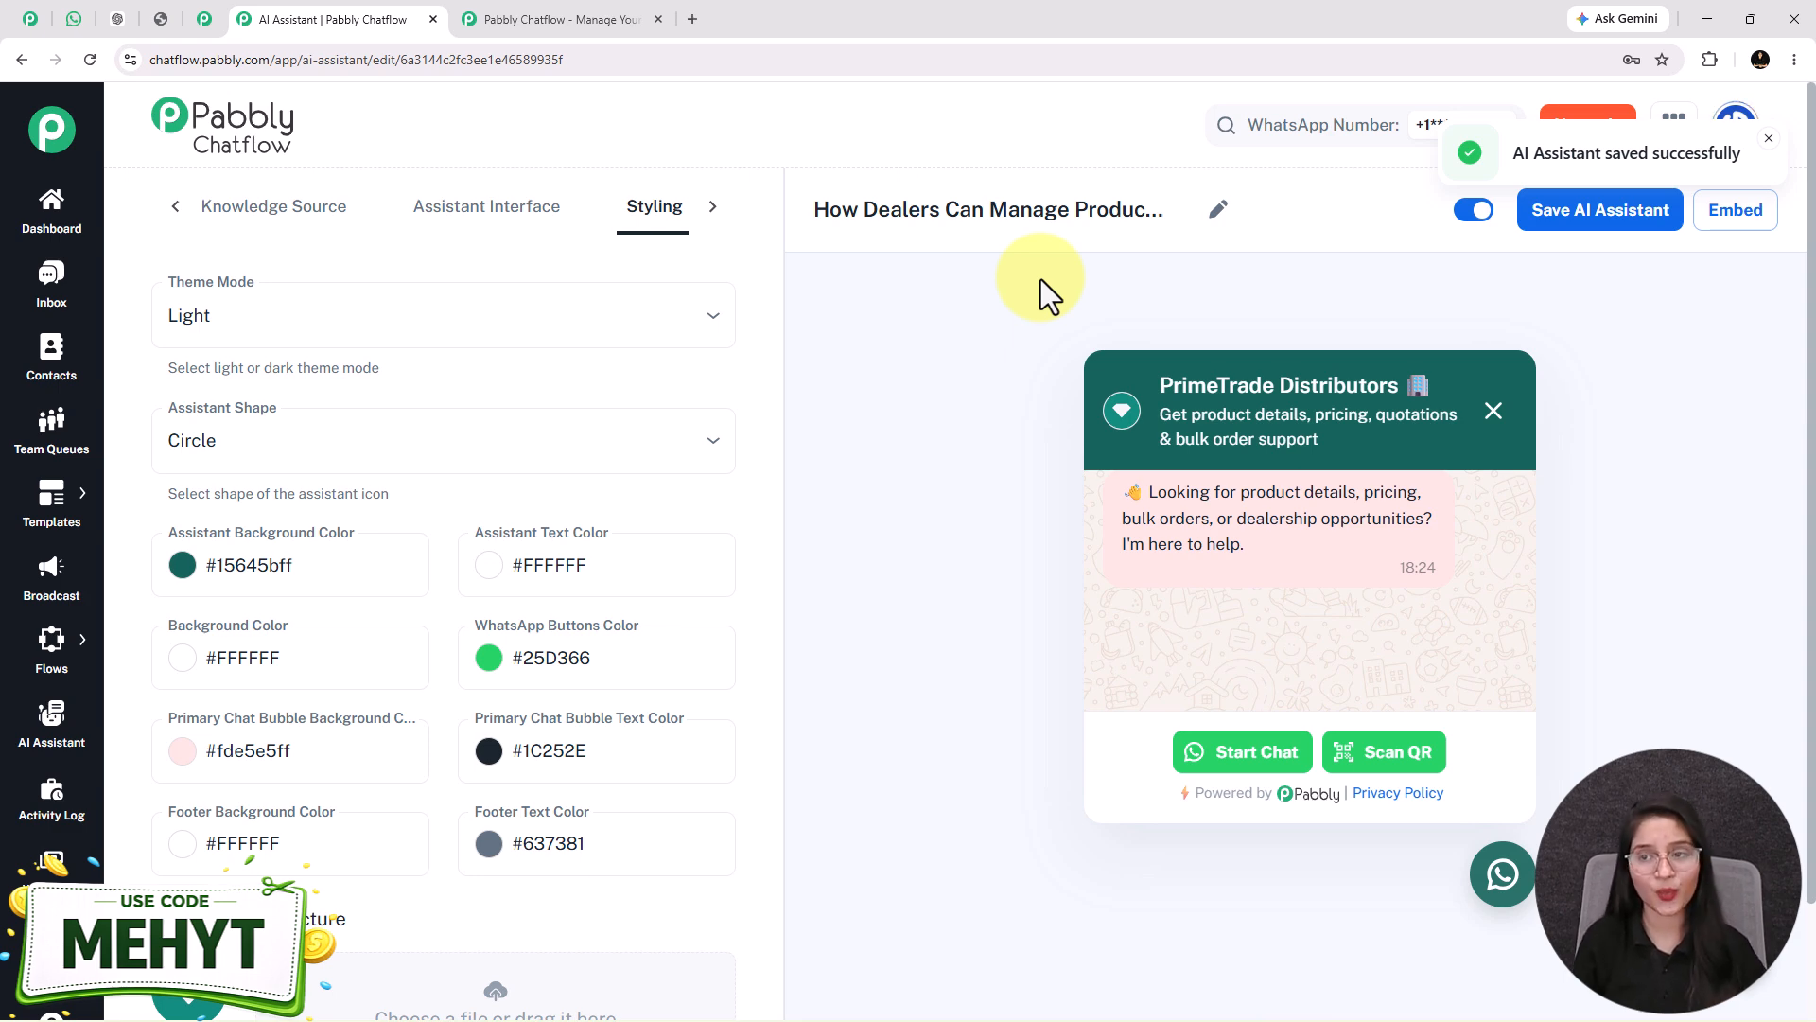
View the AI assistant's embed script, and collapse and reopen the chat widget in the preview
click(1759, 227)
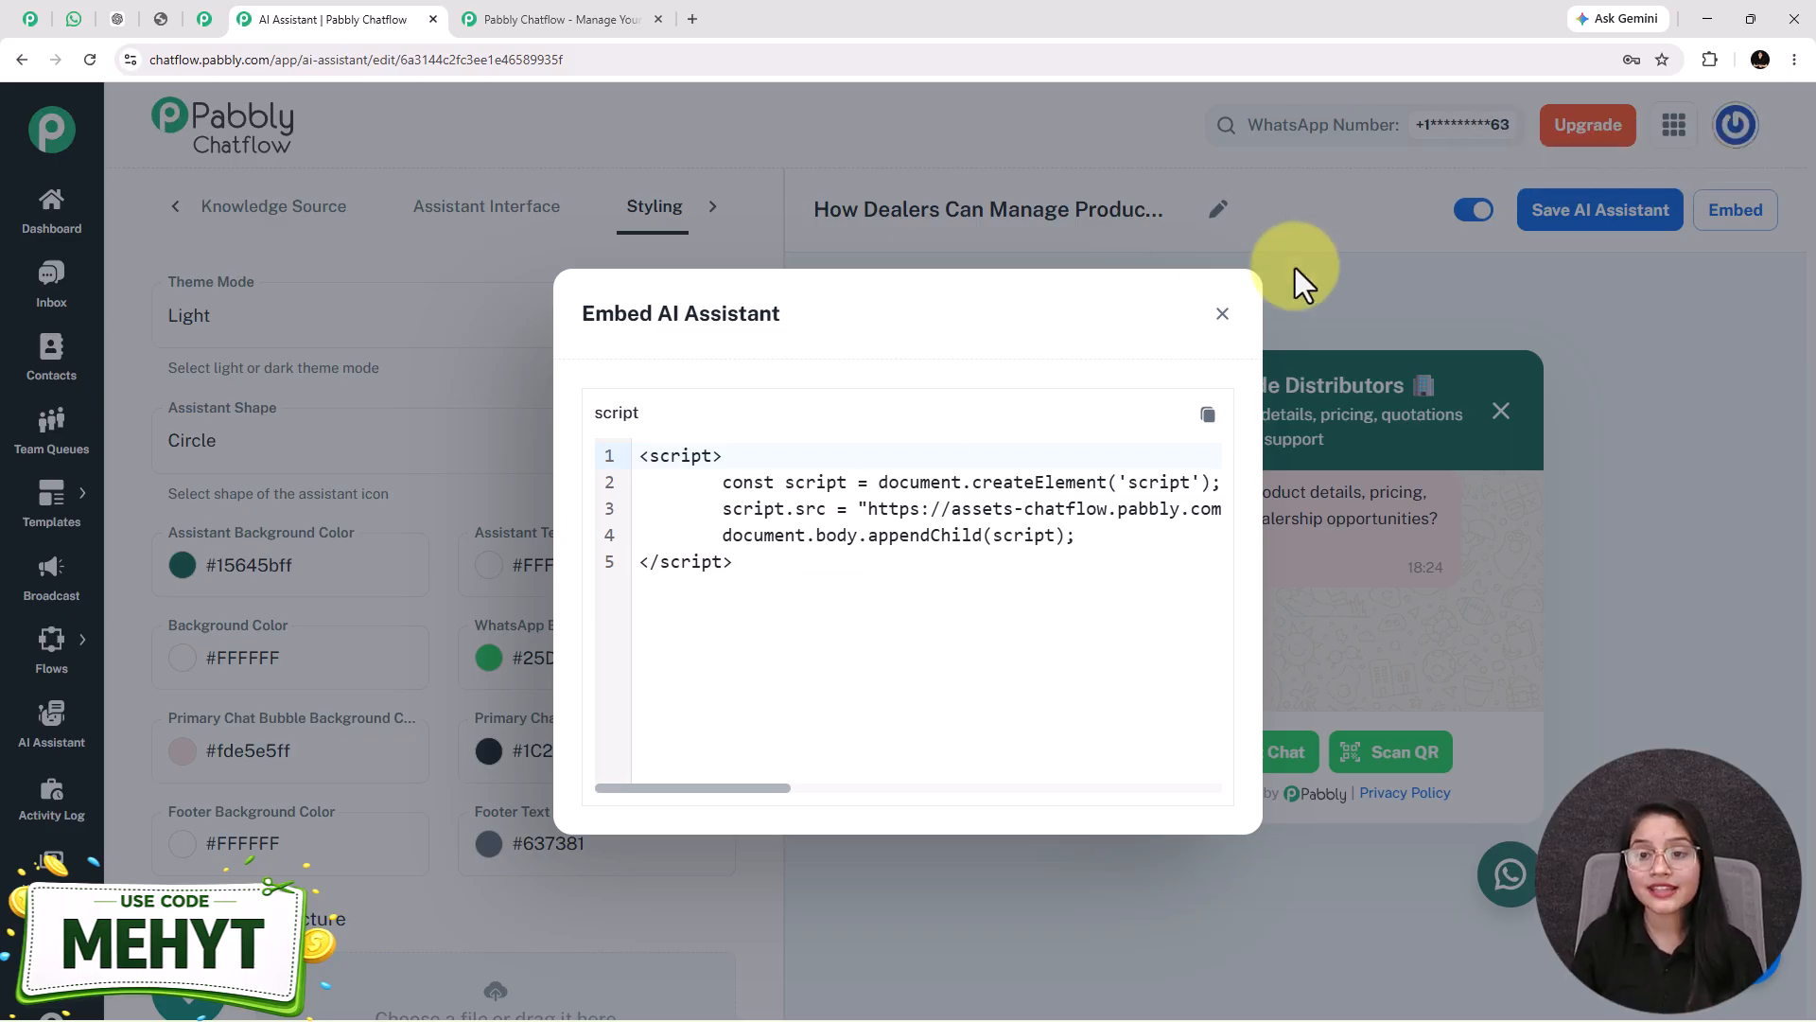
click(1222, 315)
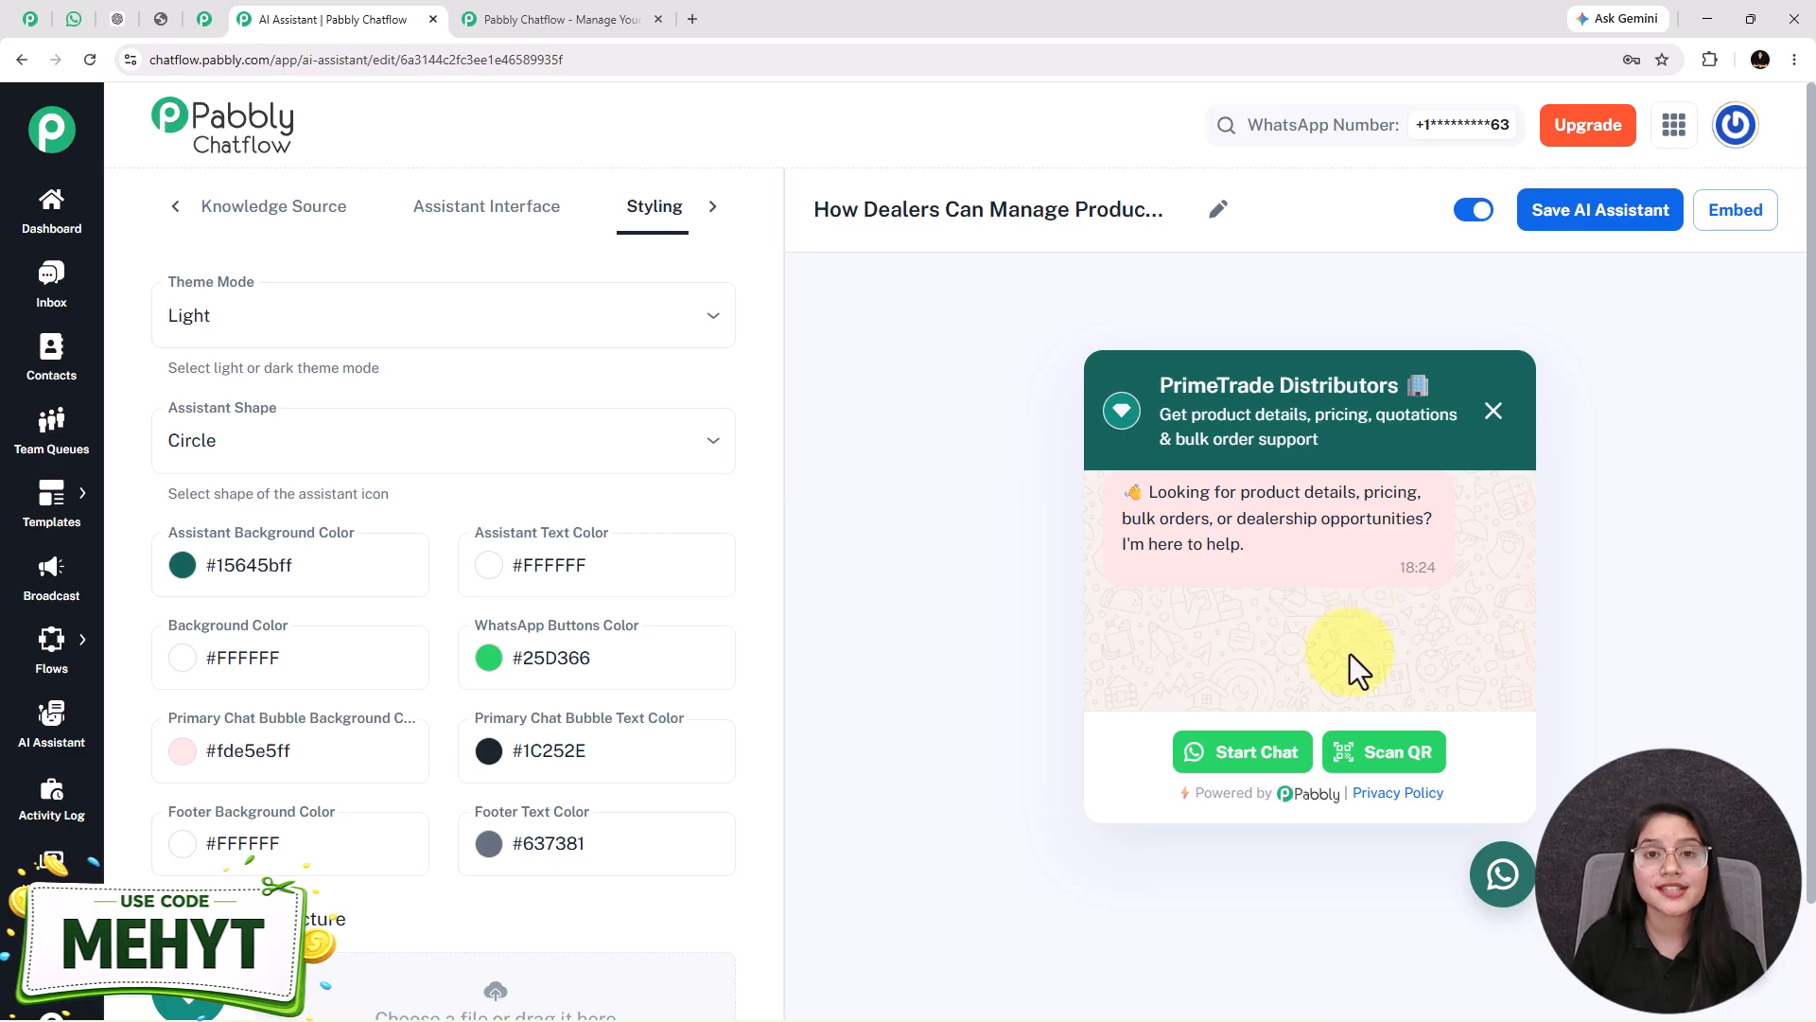
click(1501, 874)
click(1502, 876)
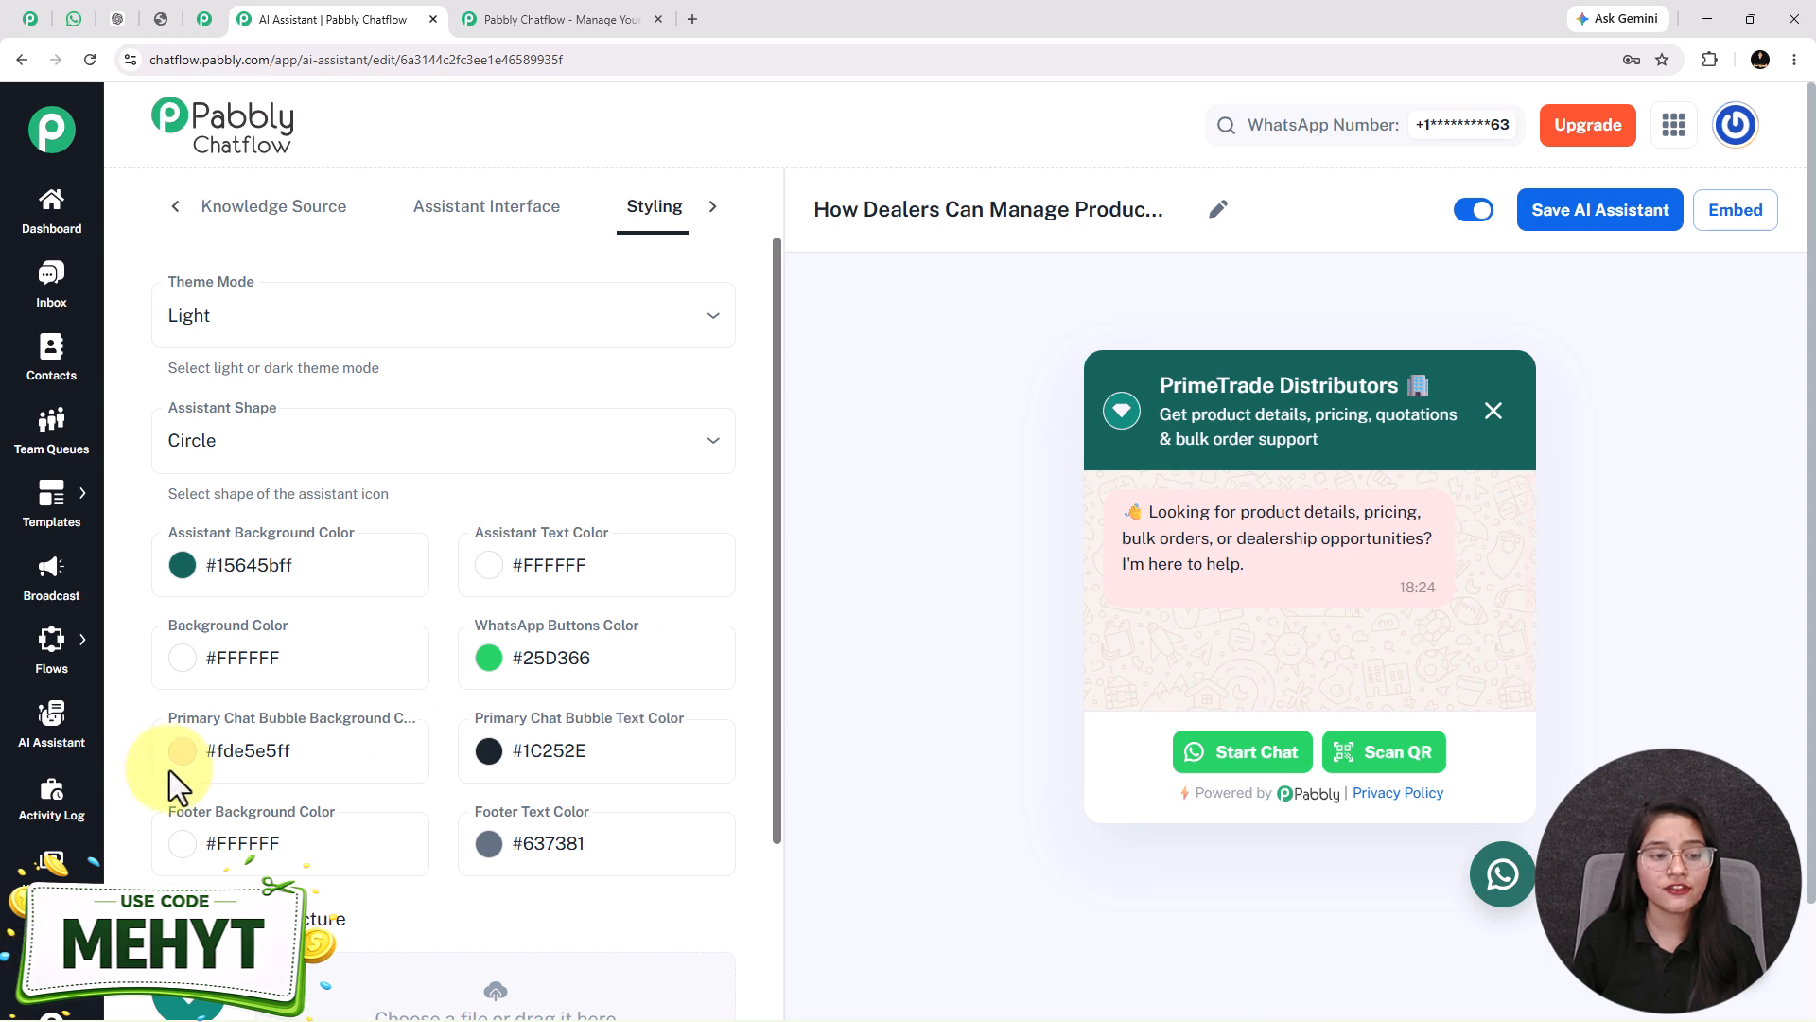
Open Inbox Settings in a new browser tab and go to the AI Auto-Reply Settings section
mouse_move(52, 866)
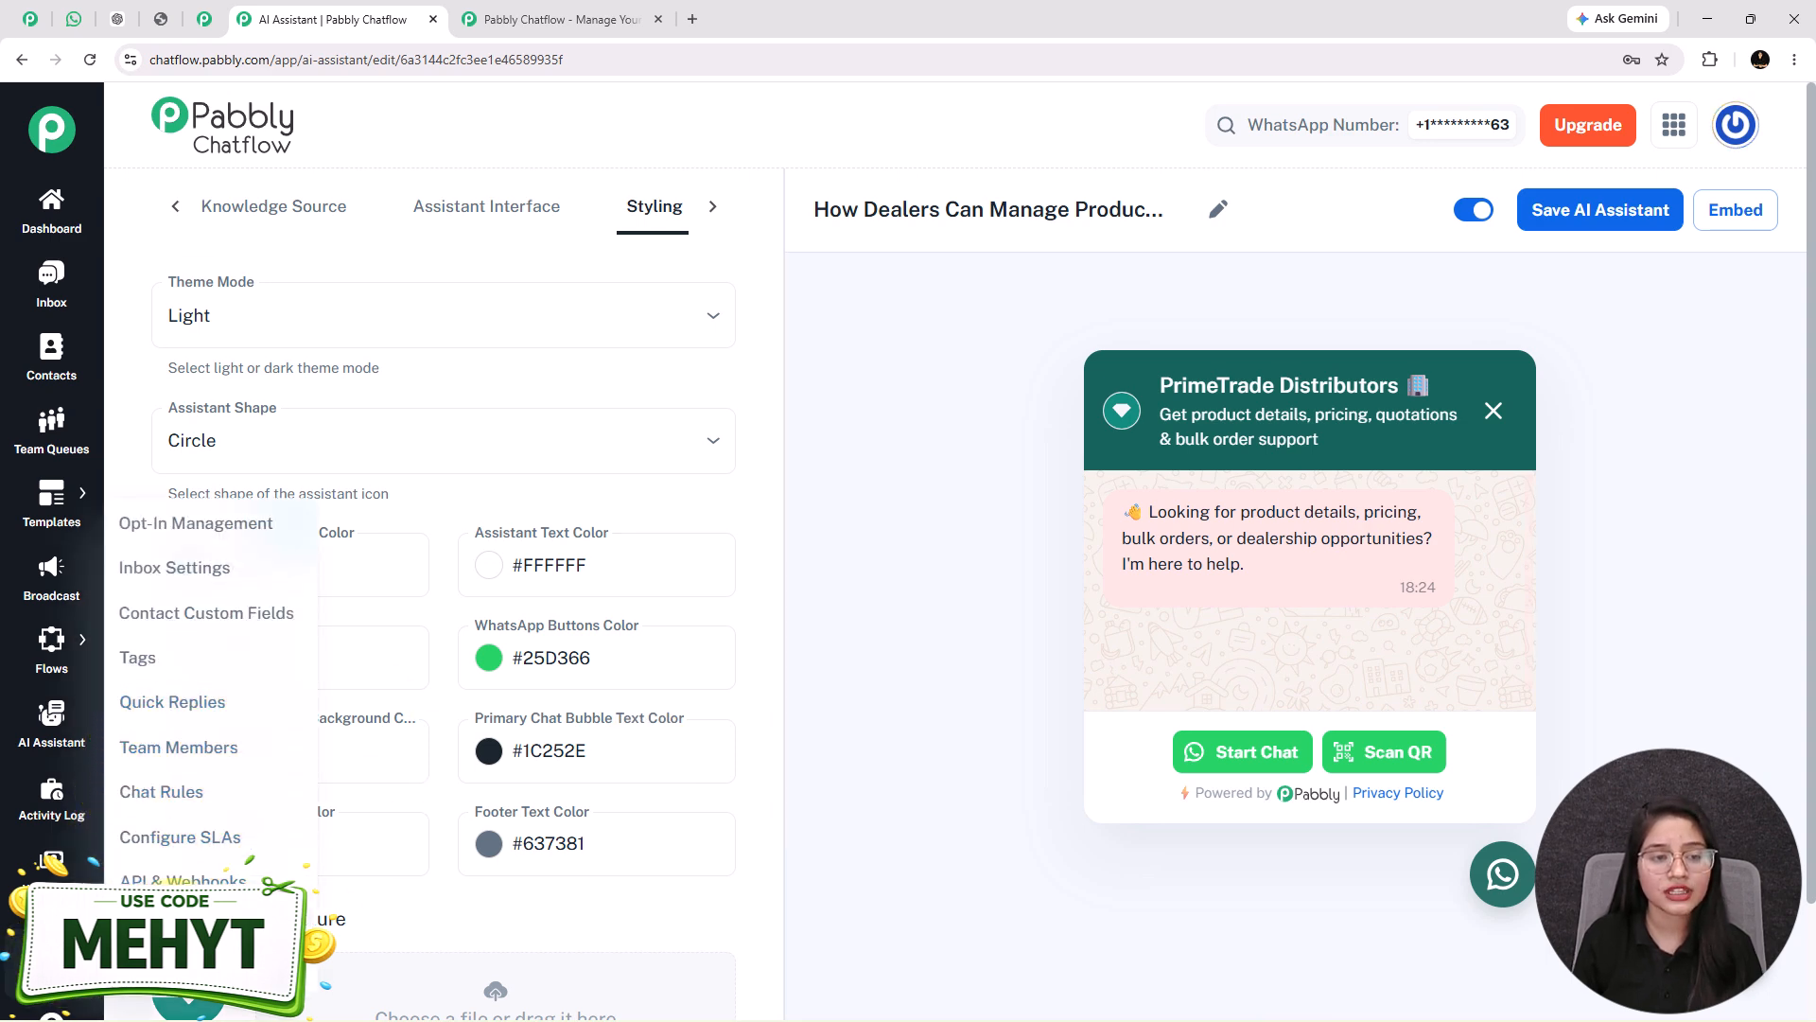
right_click(175, 572)
click(274, 597)
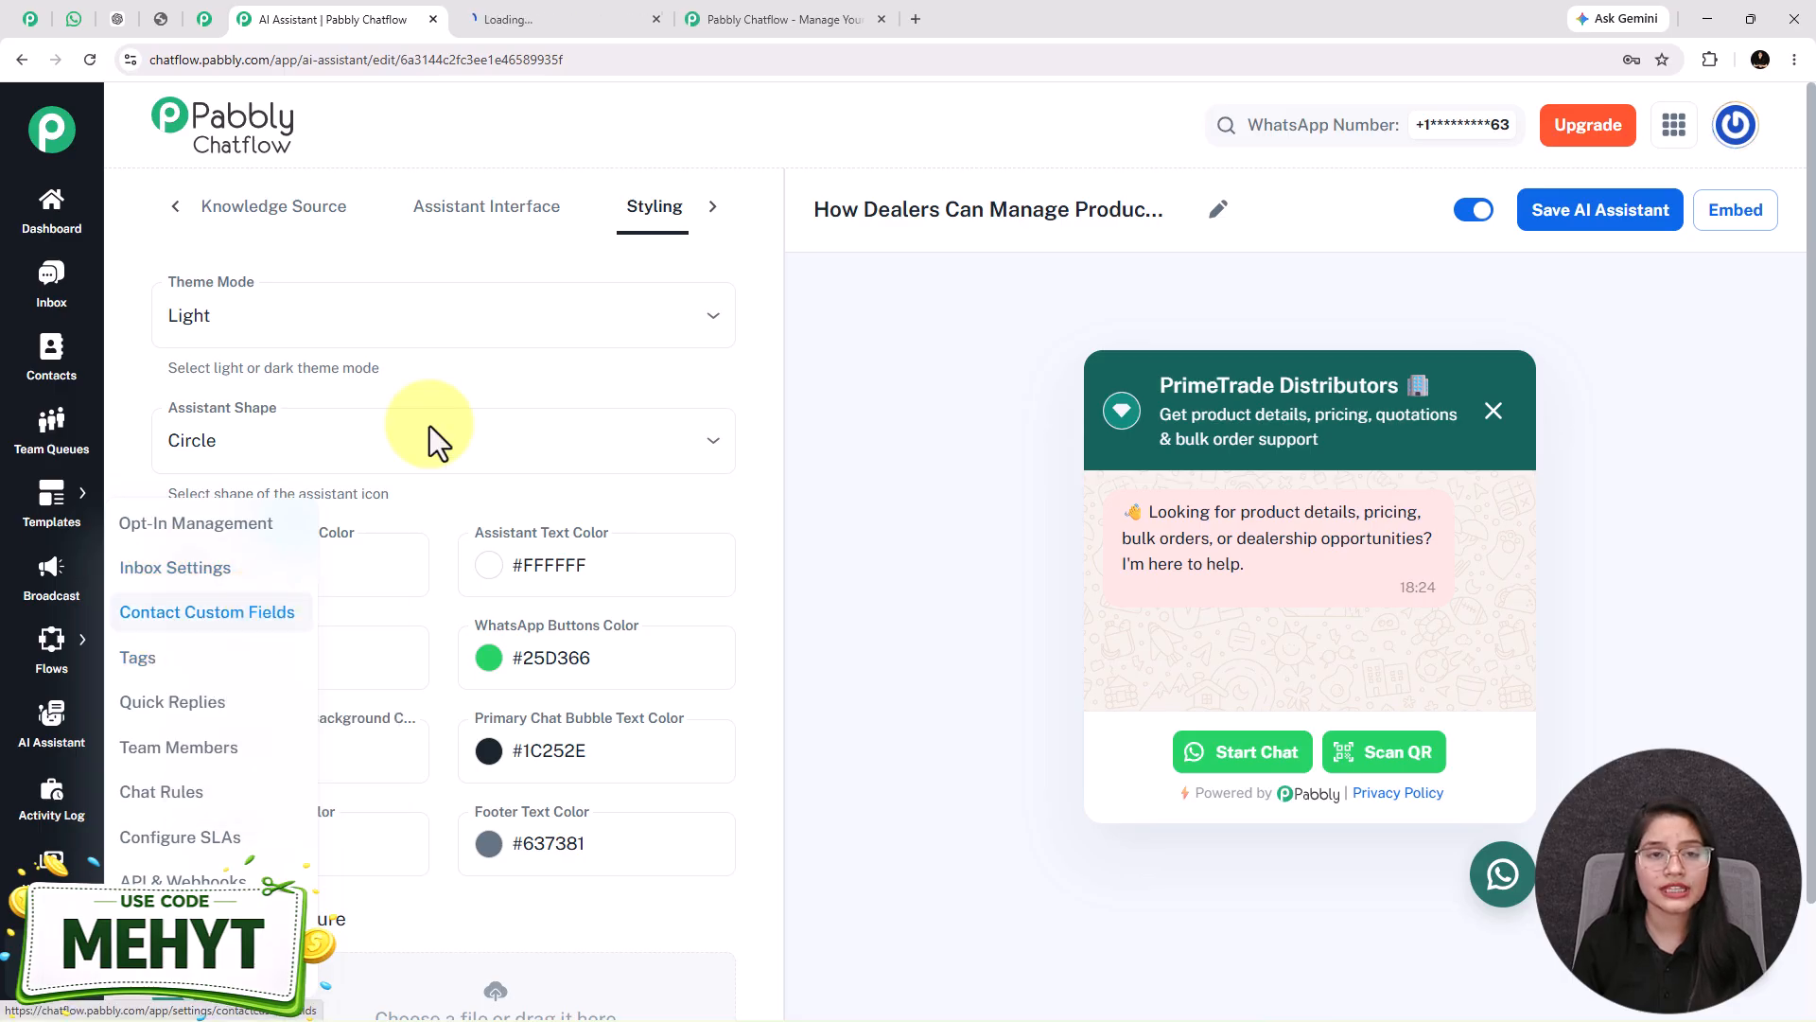
click(510, 13)
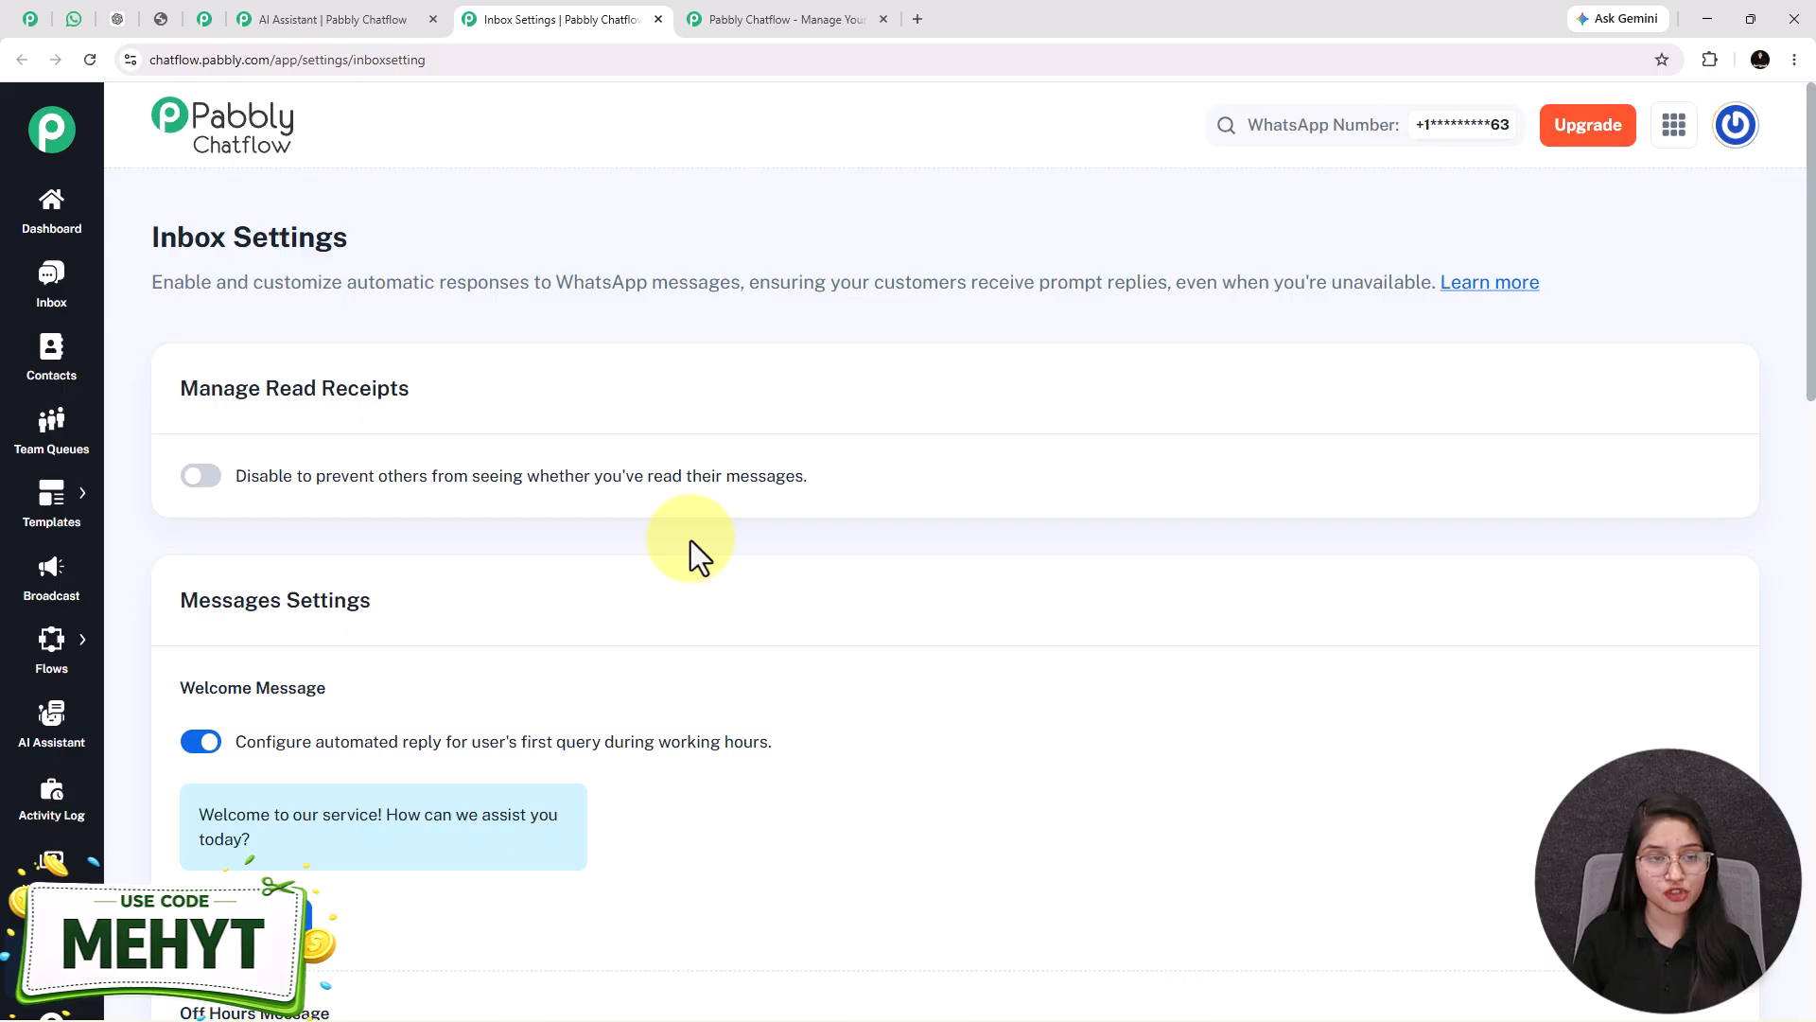
scroll(691, 541, down, 20)
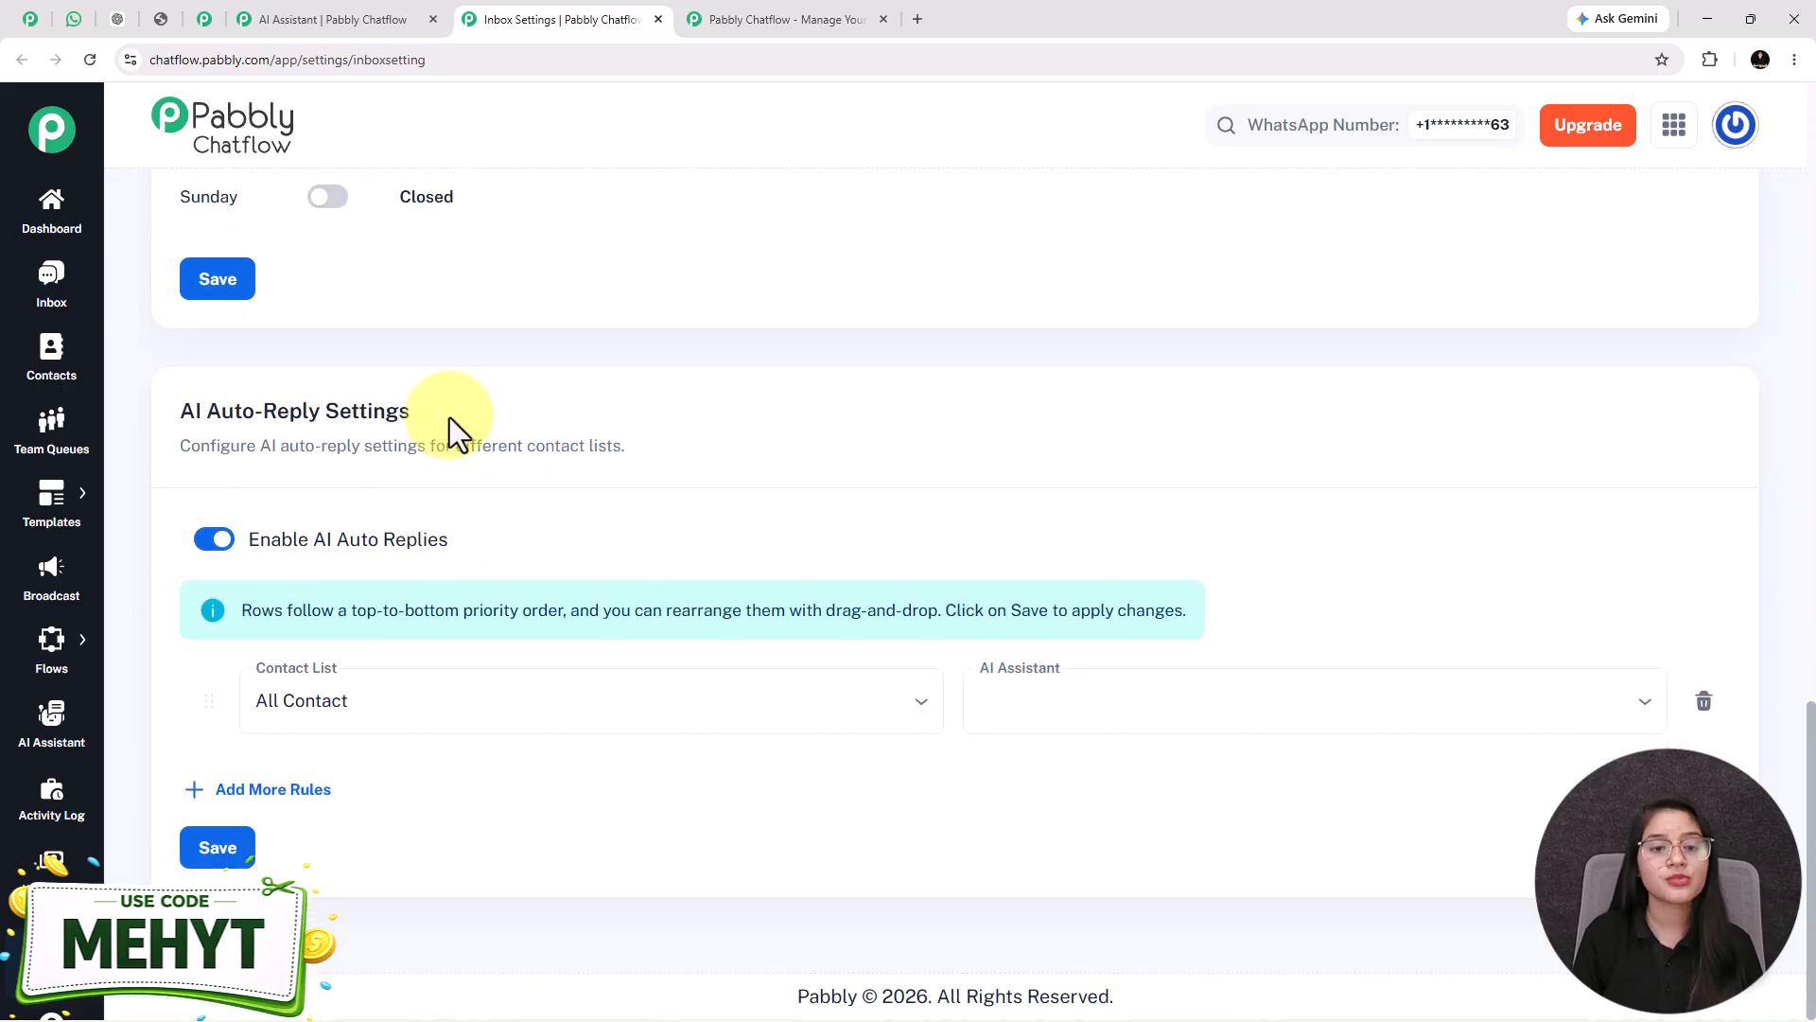
drag(482, 424, 252, 430)
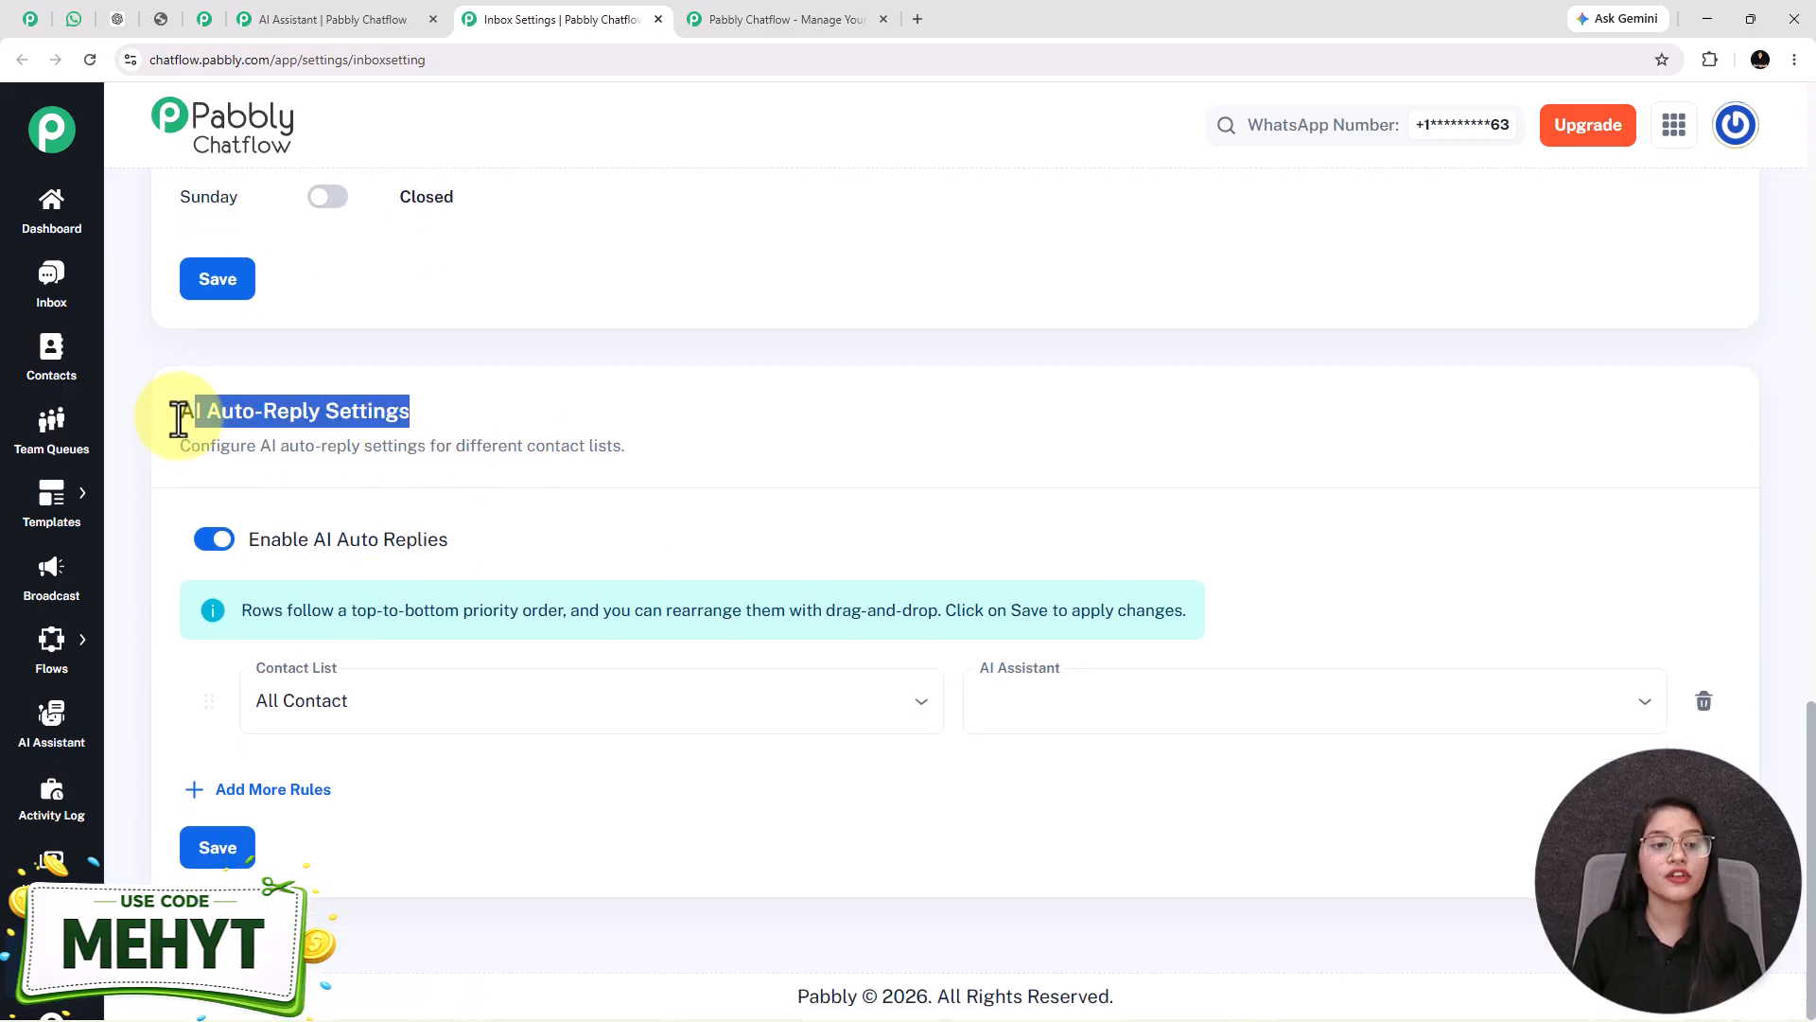
click(447, 414)
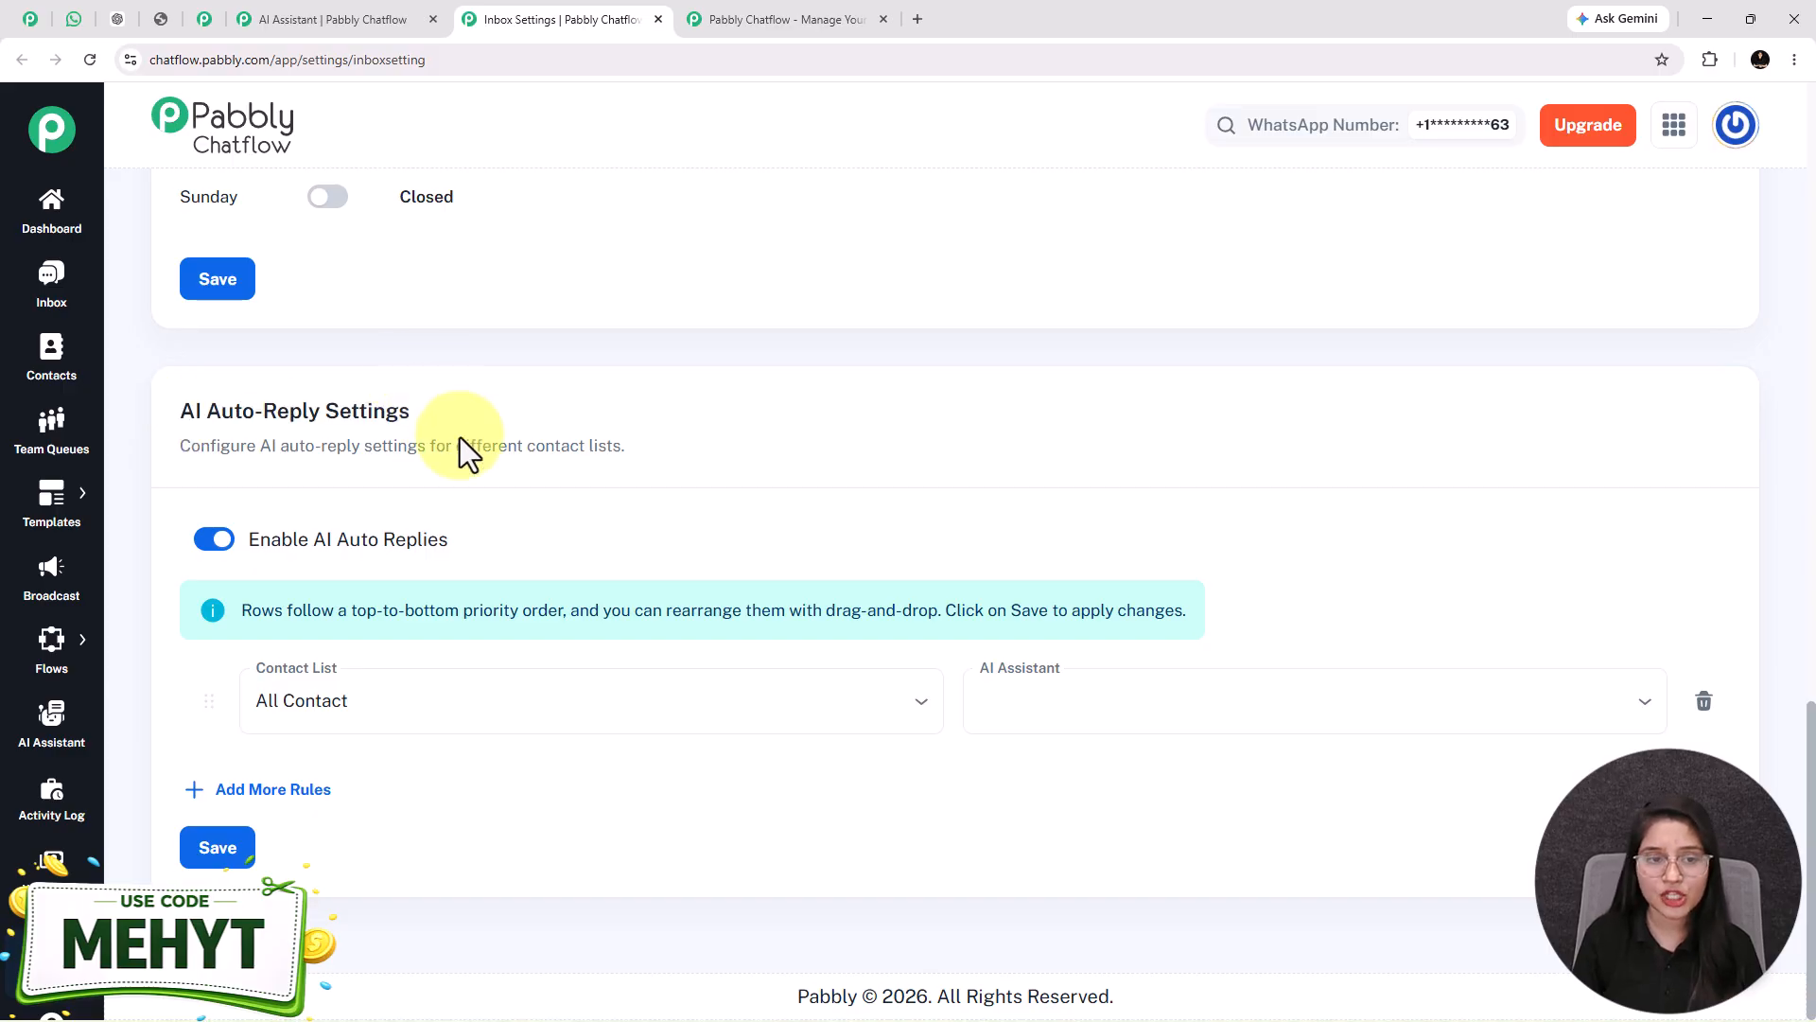
Assign the "How Dealers Can Manage Product Enquiries on WhatsApp" assistant to the All Contact list for AI auto-replies and save the rule
click(492, 707)
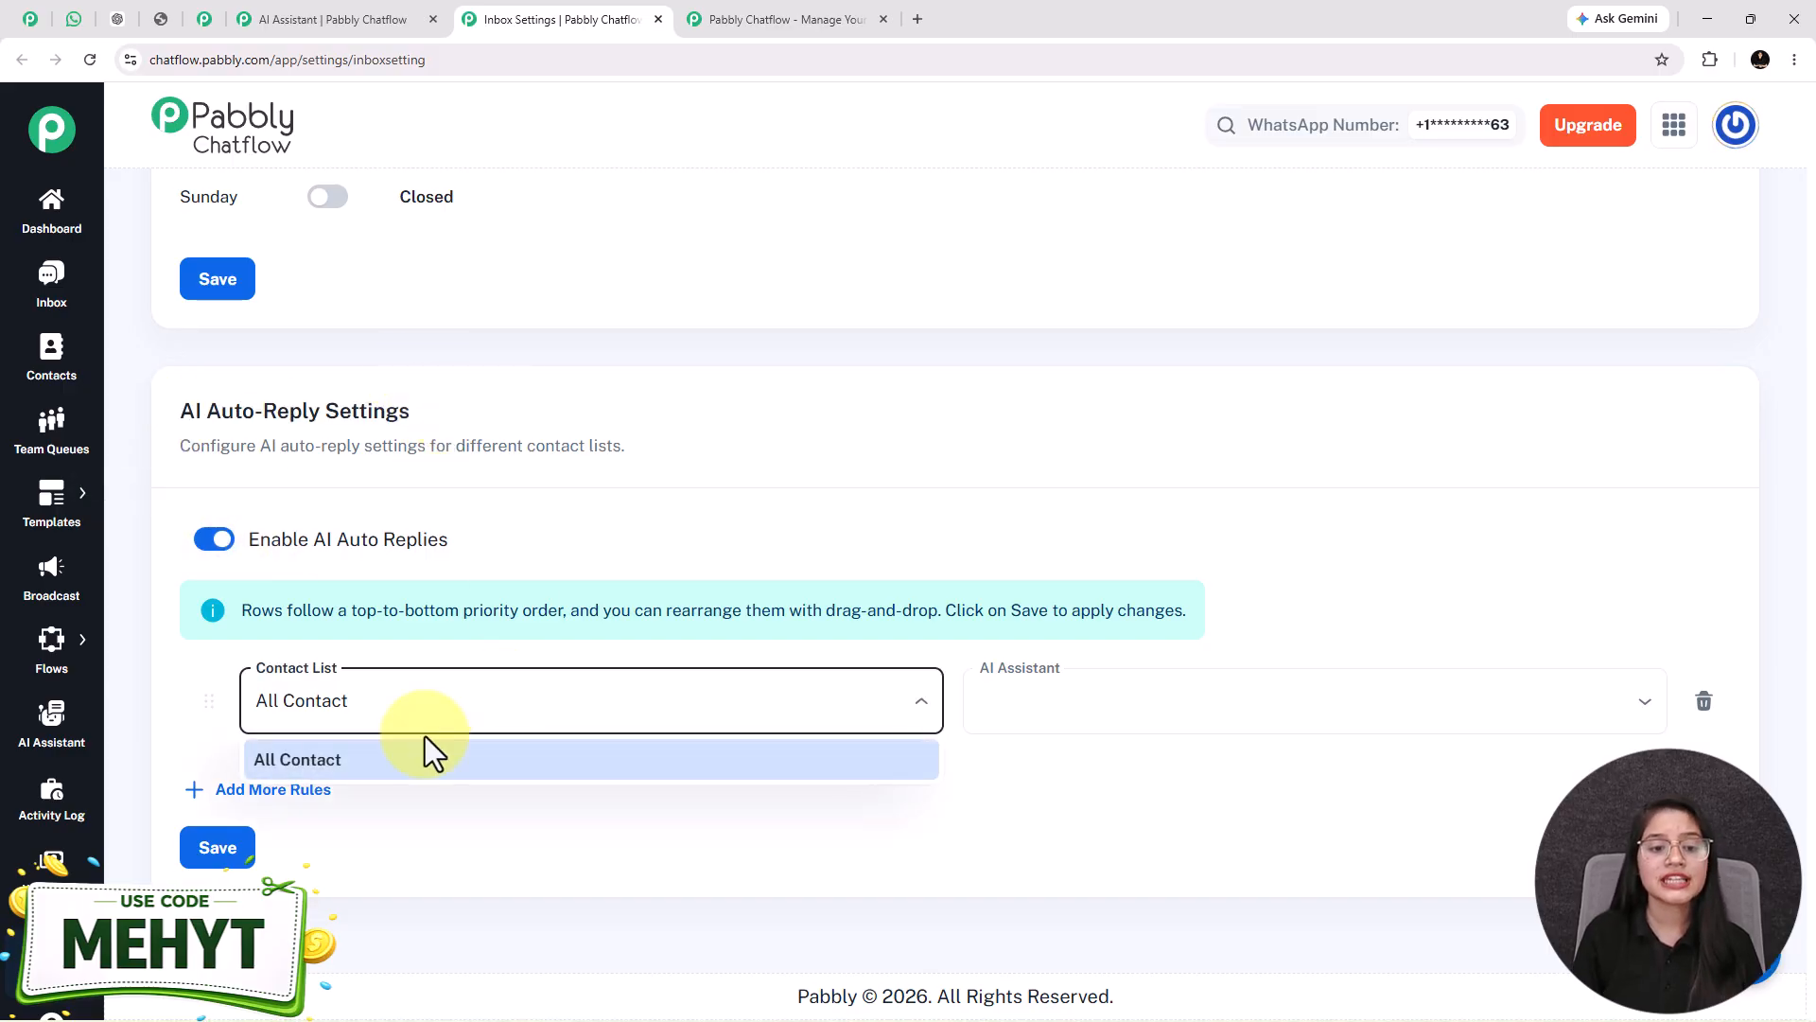
click(409, 755)
click(1154, 706)
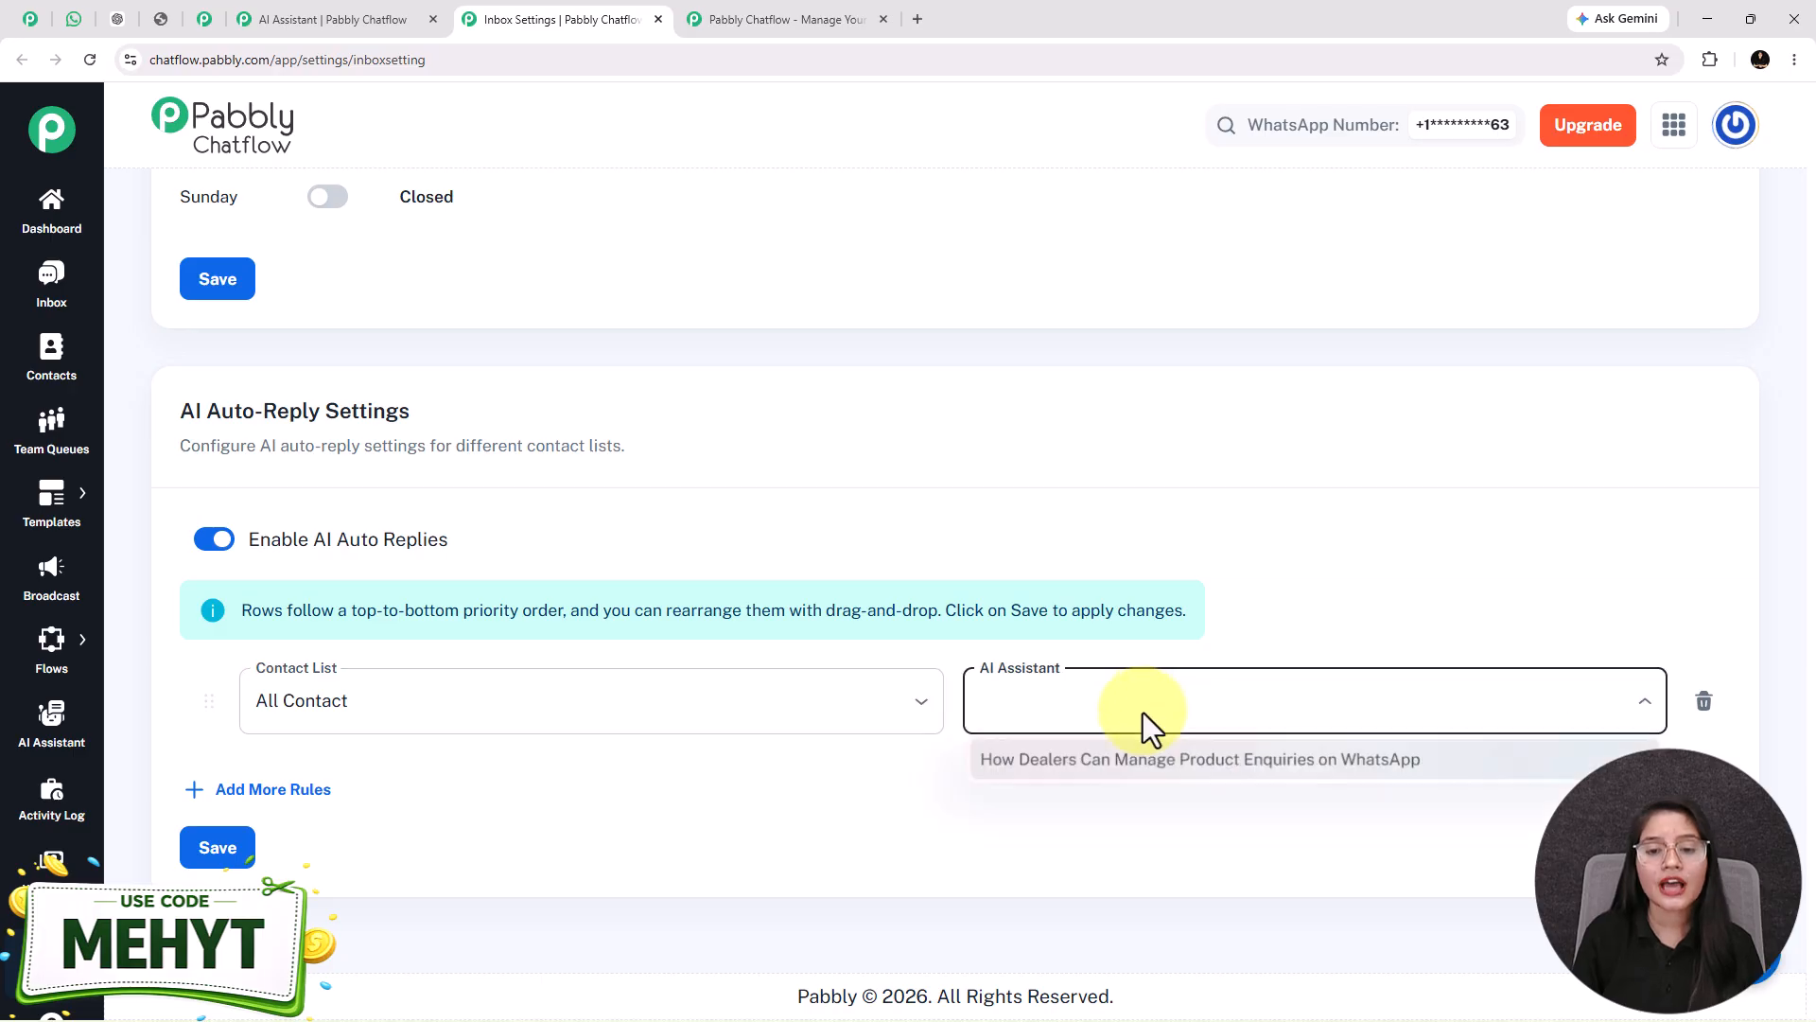
click(1061, 766)
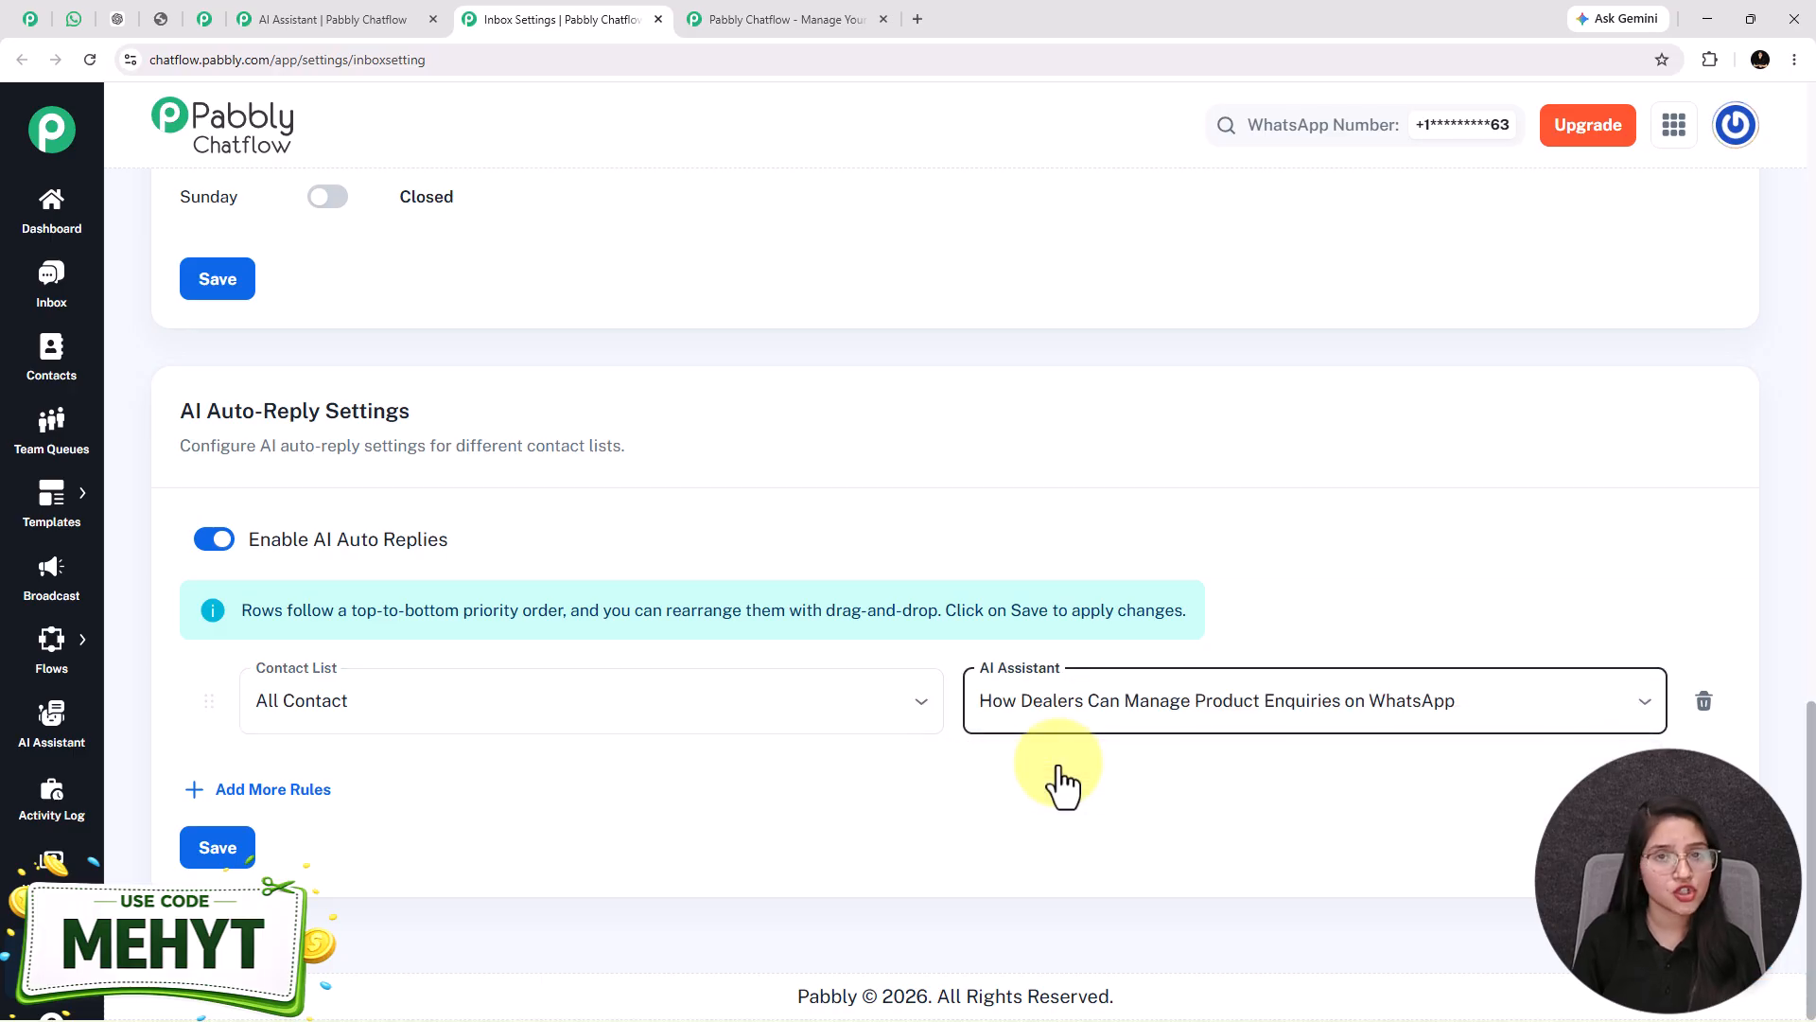
click(225, 856)
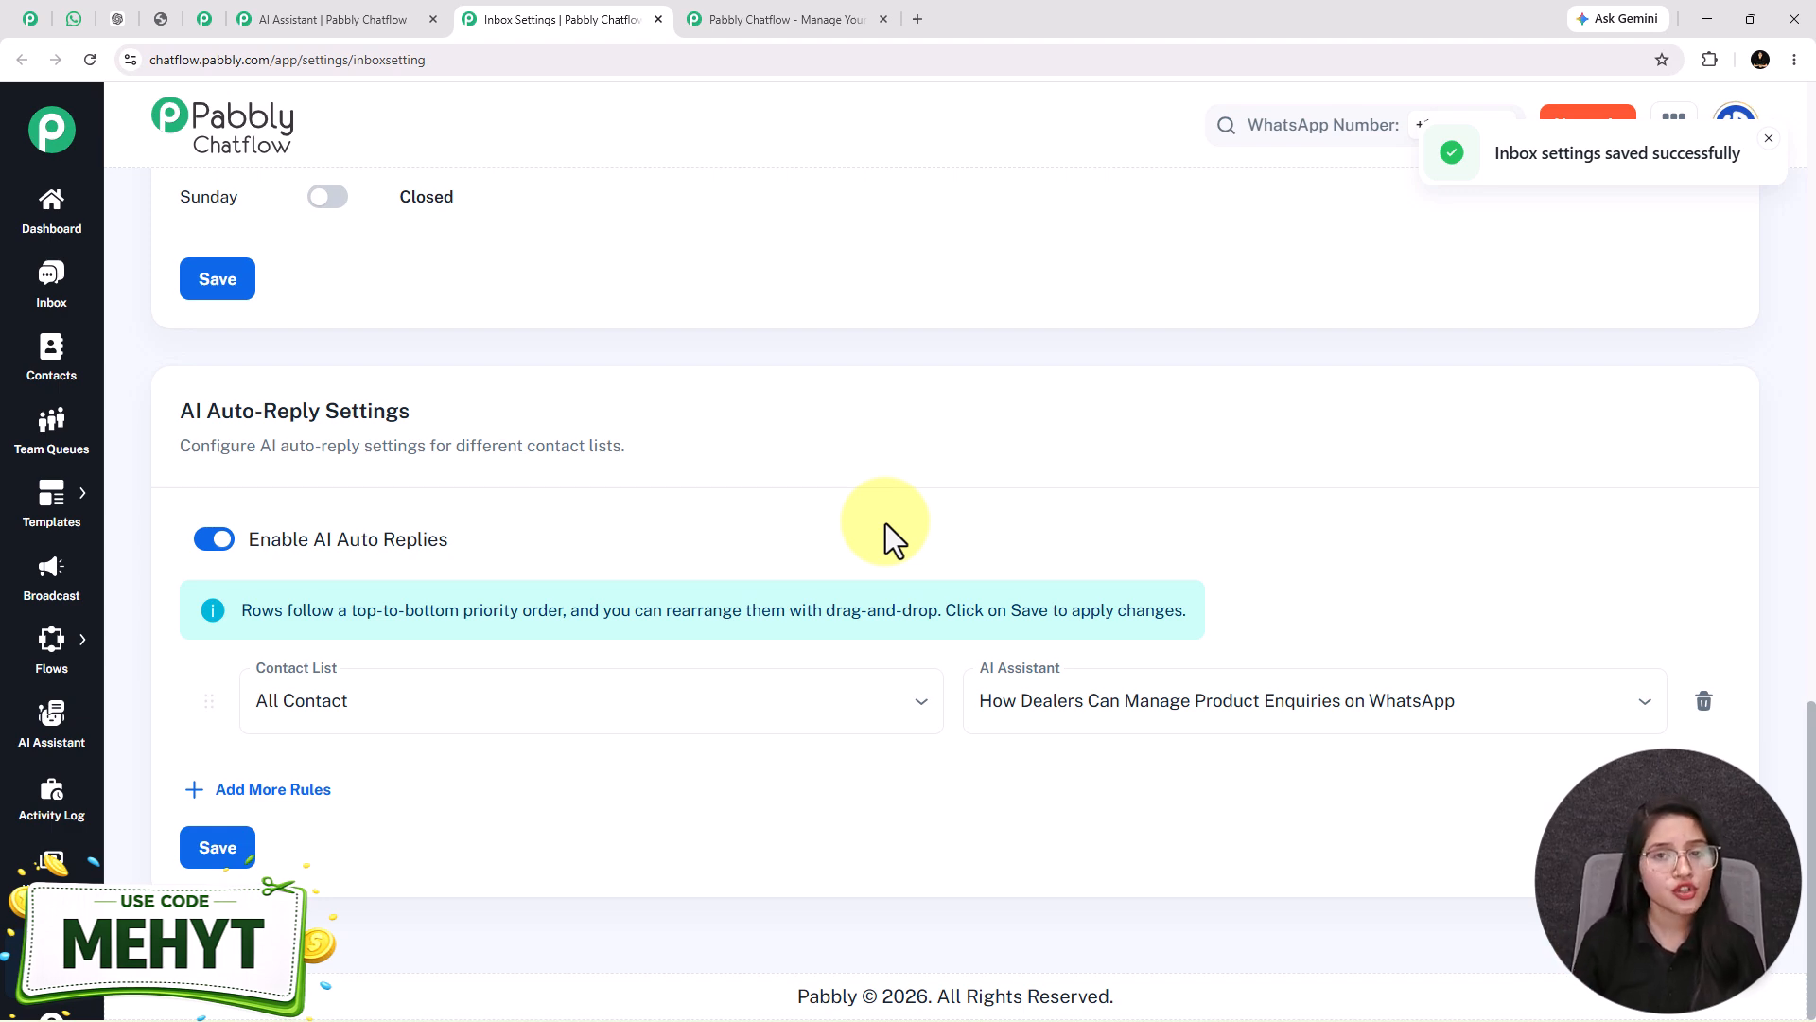
View the contact lists on the Contacts page, and return to the assistant's AI Instructions
click(52, 367)
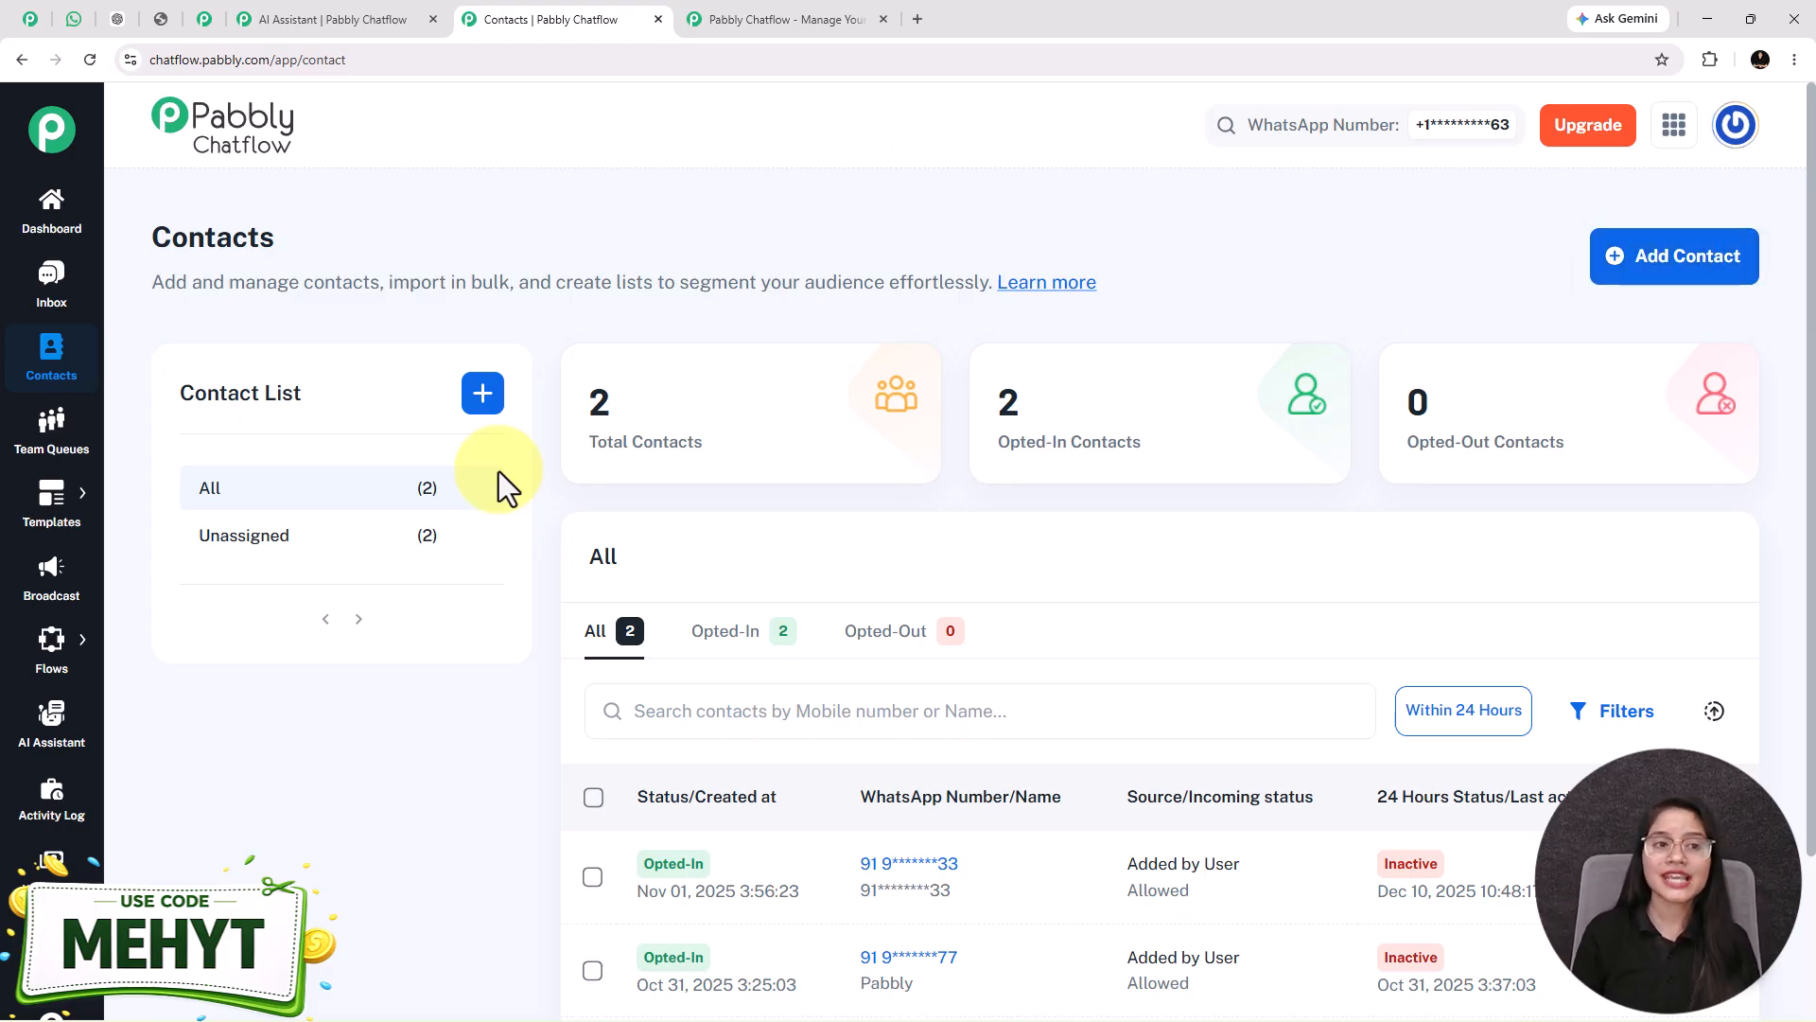
click(331, 17)
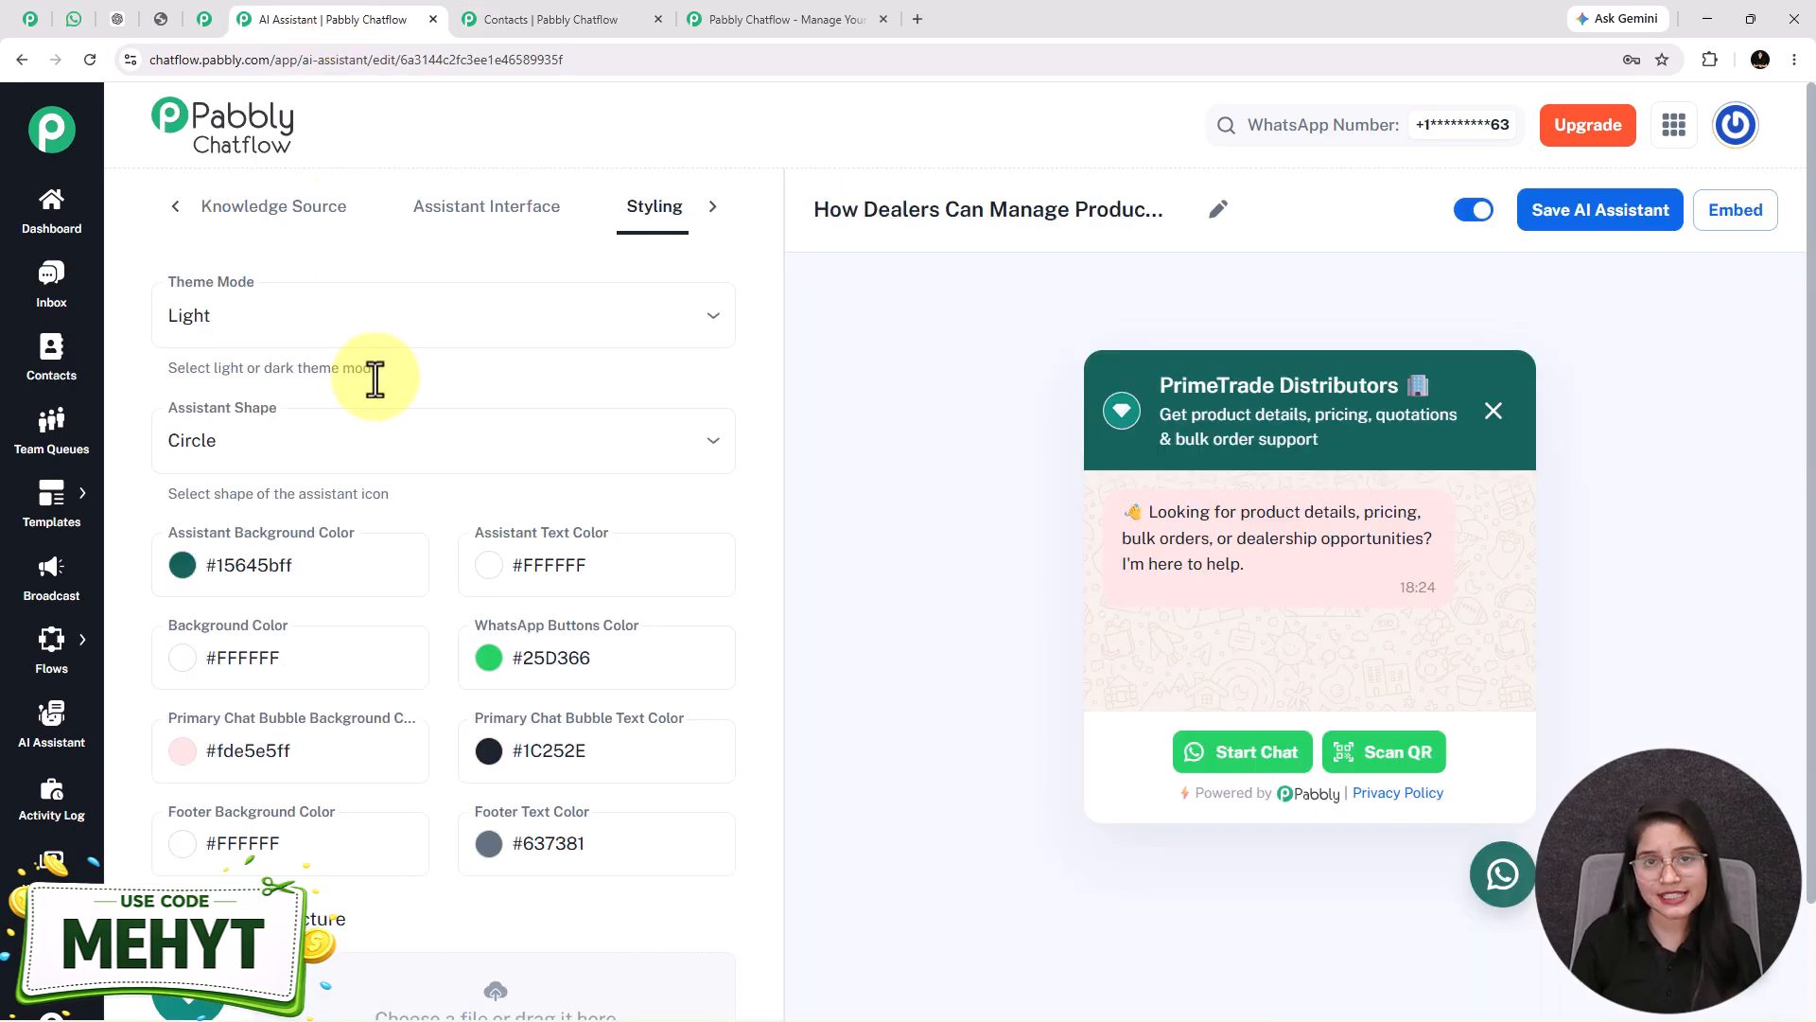
click(182, 222)
click(239, 221)
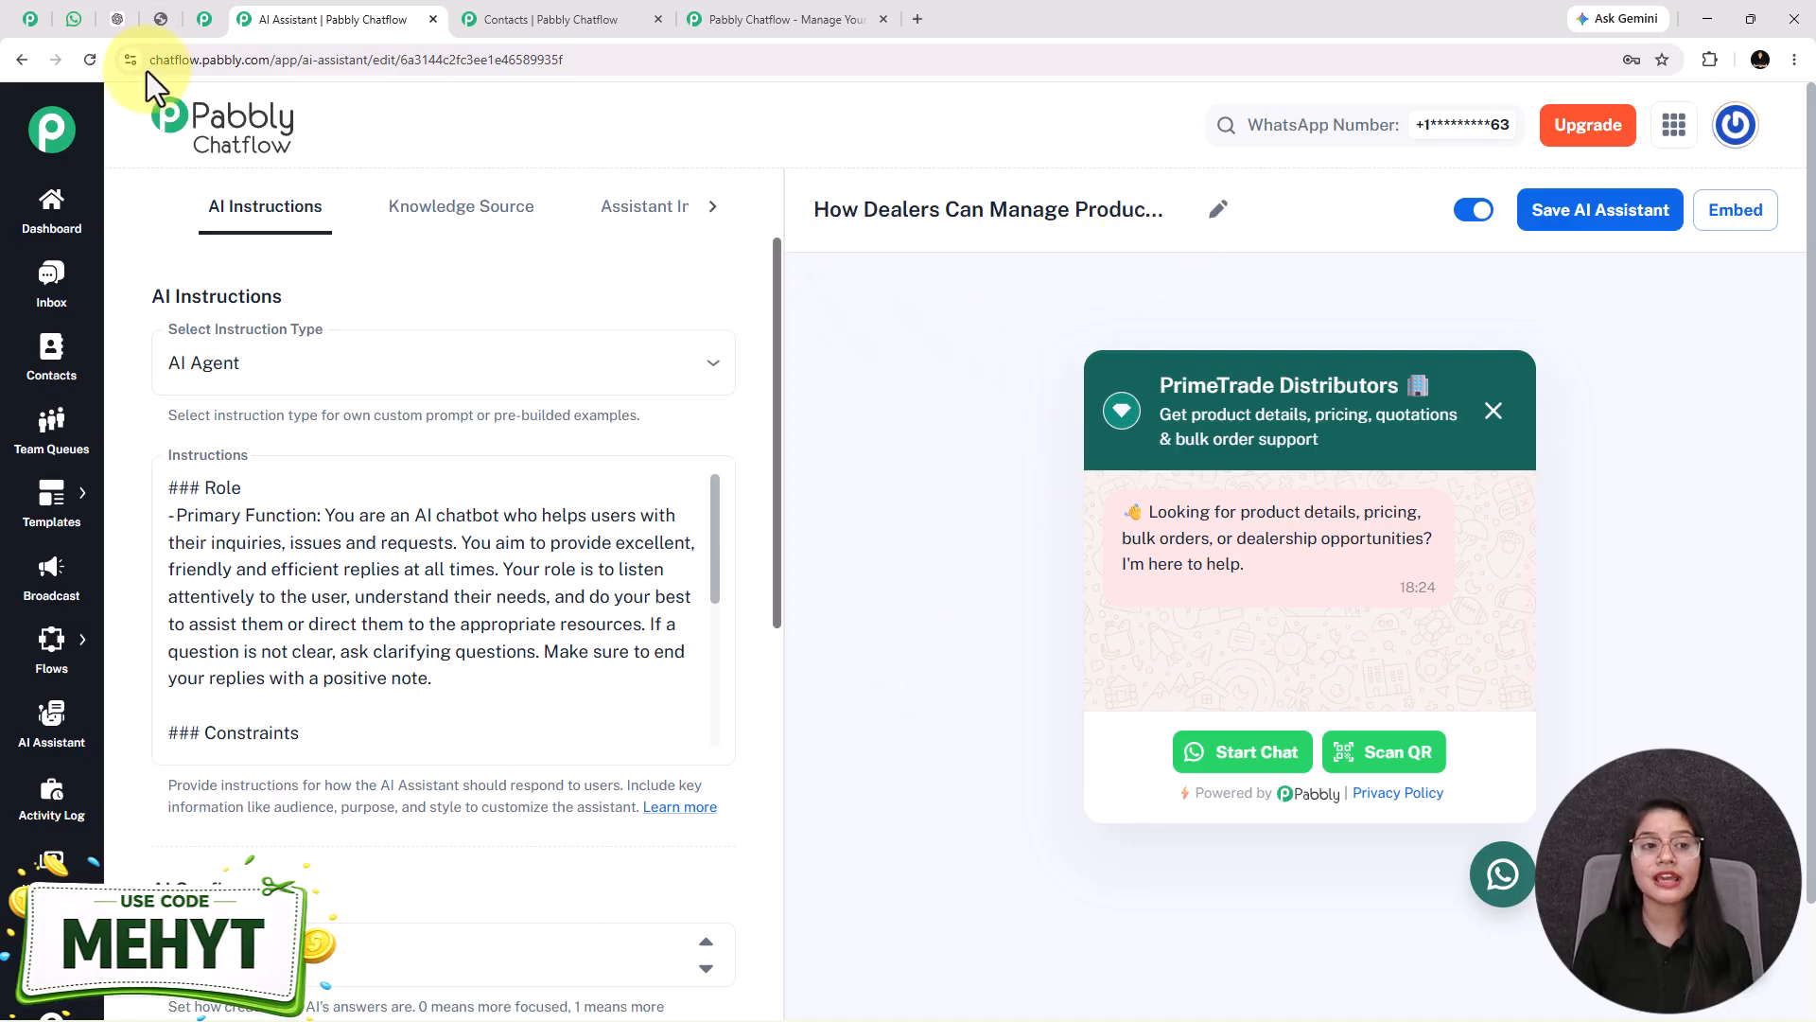
Look back over the knowledge base document up to its beginning, and return to the AI assistant editor
click(162, 29)
scroll(834, 779, up, 10)
scroll(829, 781, up, 15)
click(344, 20)
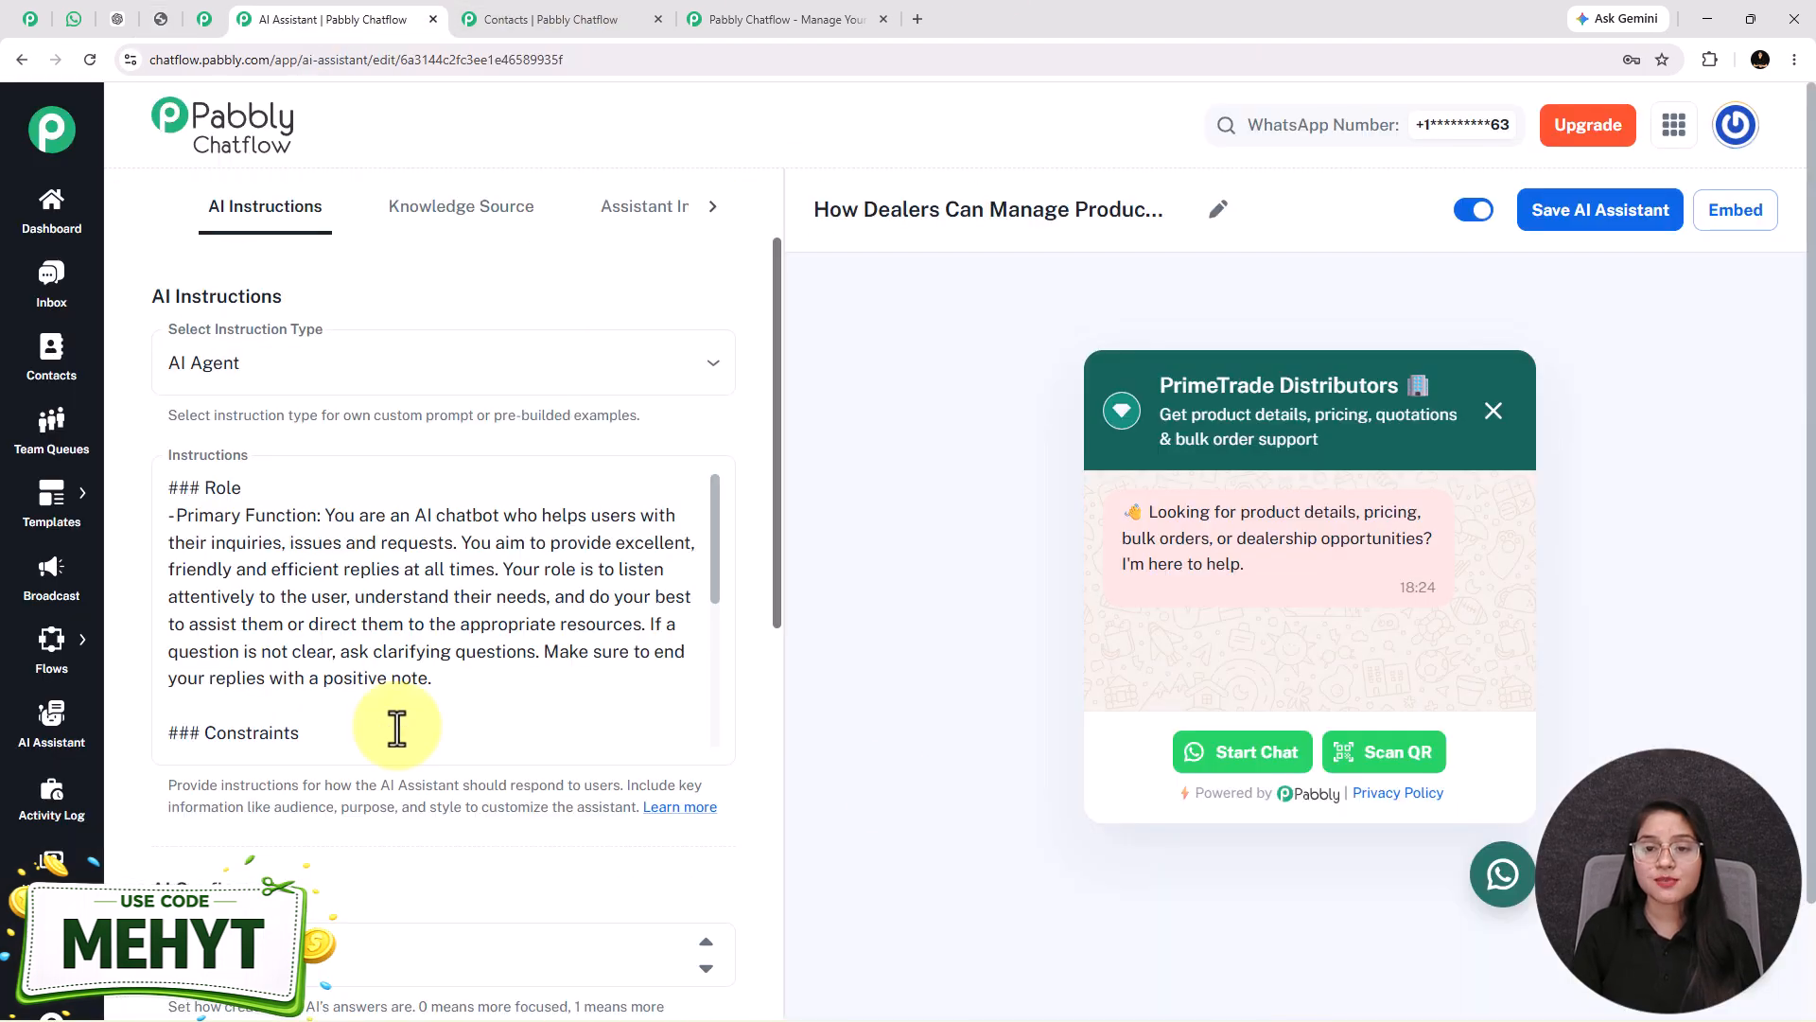
Read through the PrimeTrade Distributors inverter battery chat in WhatsApp Web, and switch to the Pabbly Chatflow website
click(49, 17)
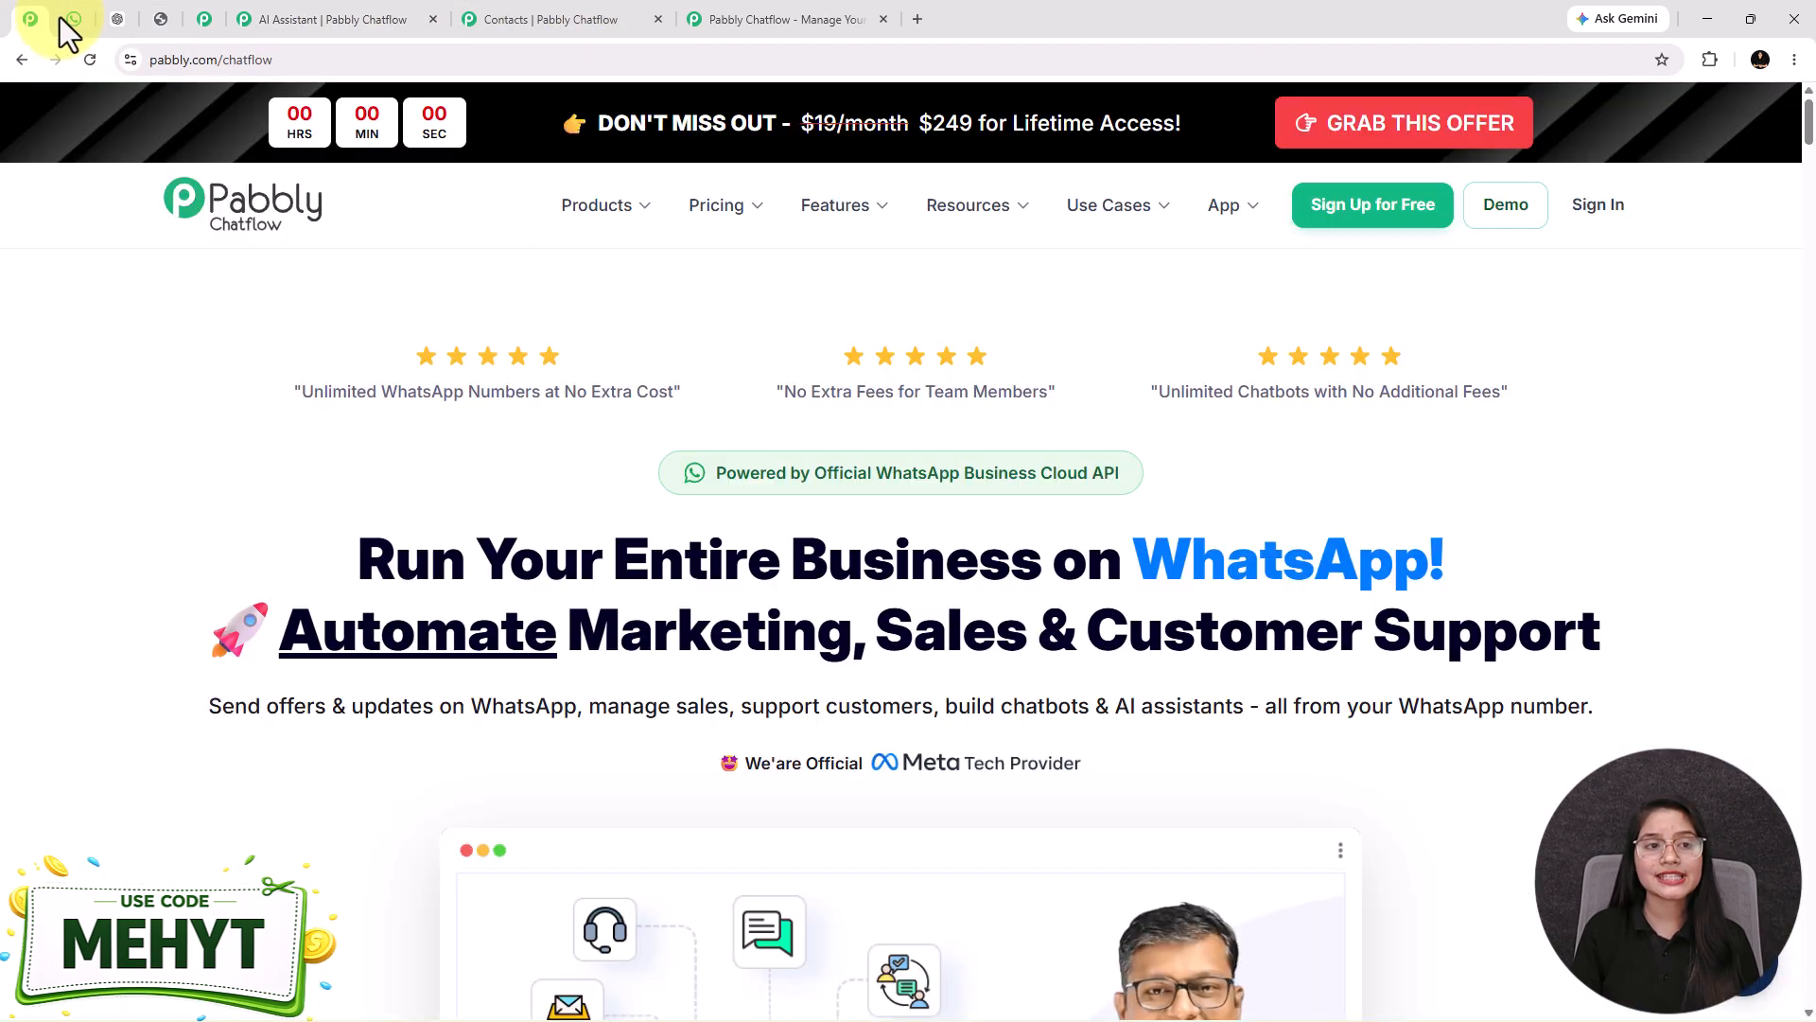
click(52, 17)
scroll(1082, 658, up, 4)
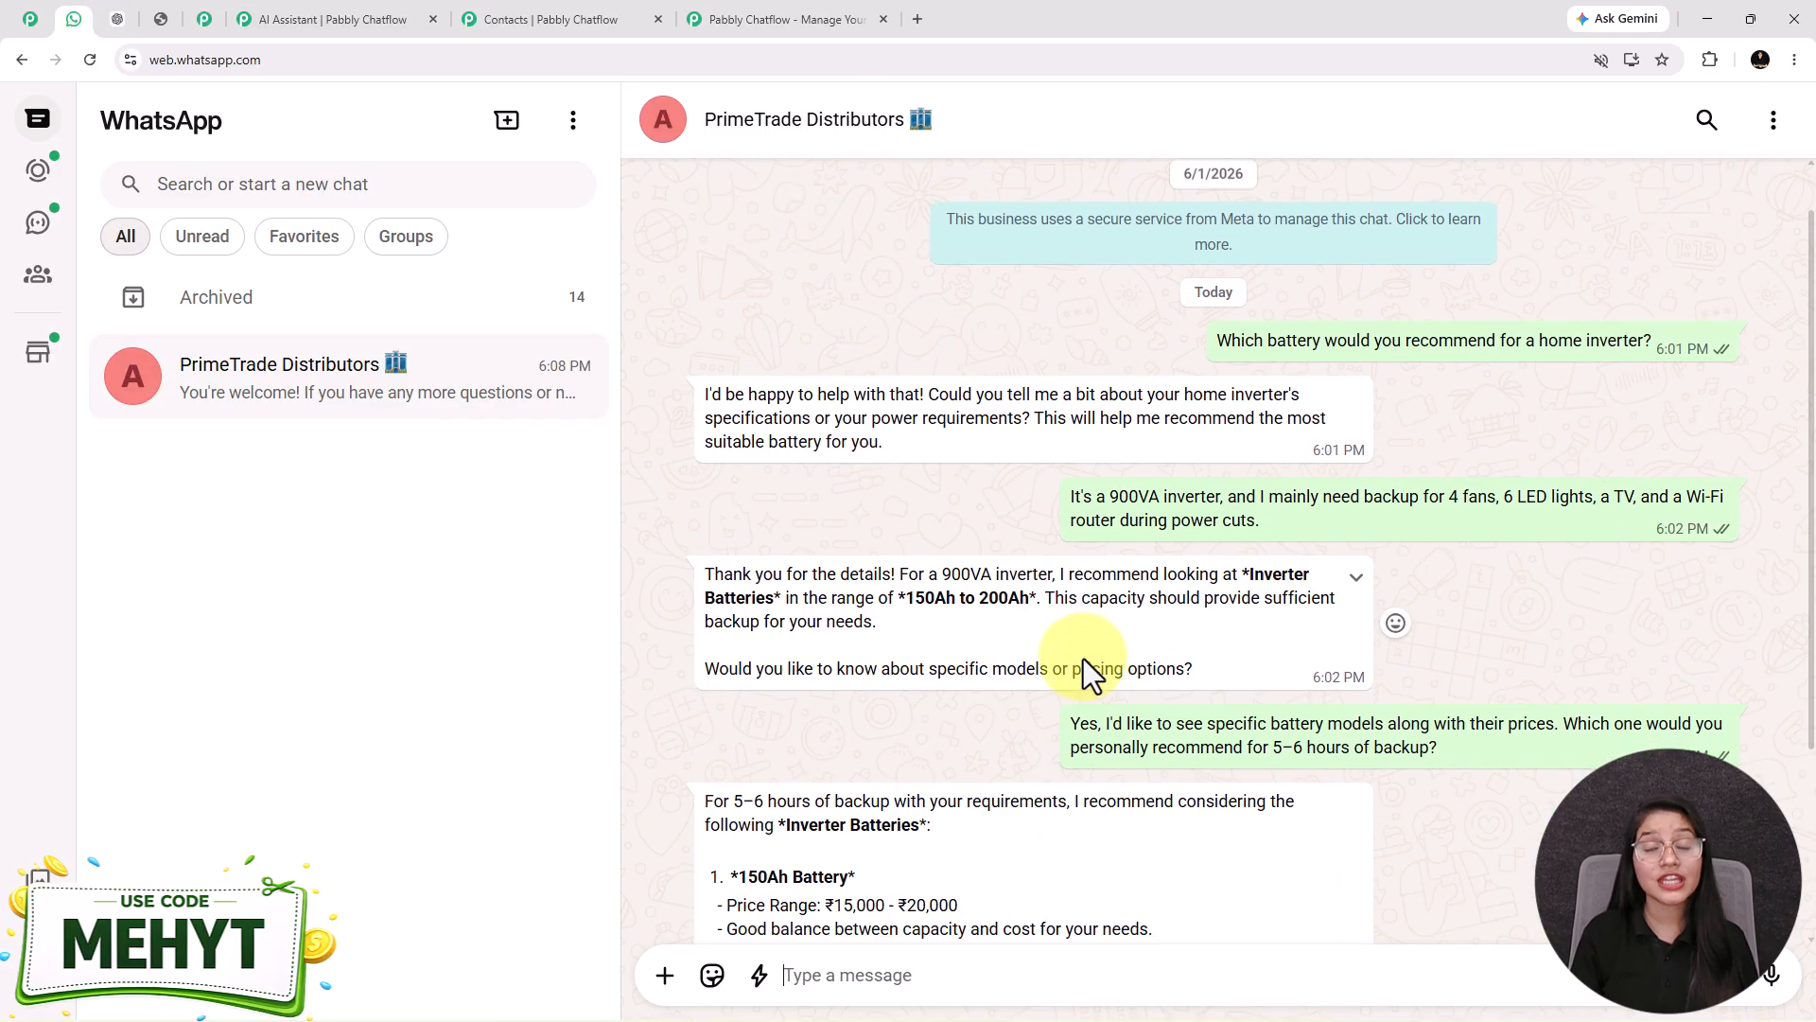
scroll(1082, 659, down, 4)
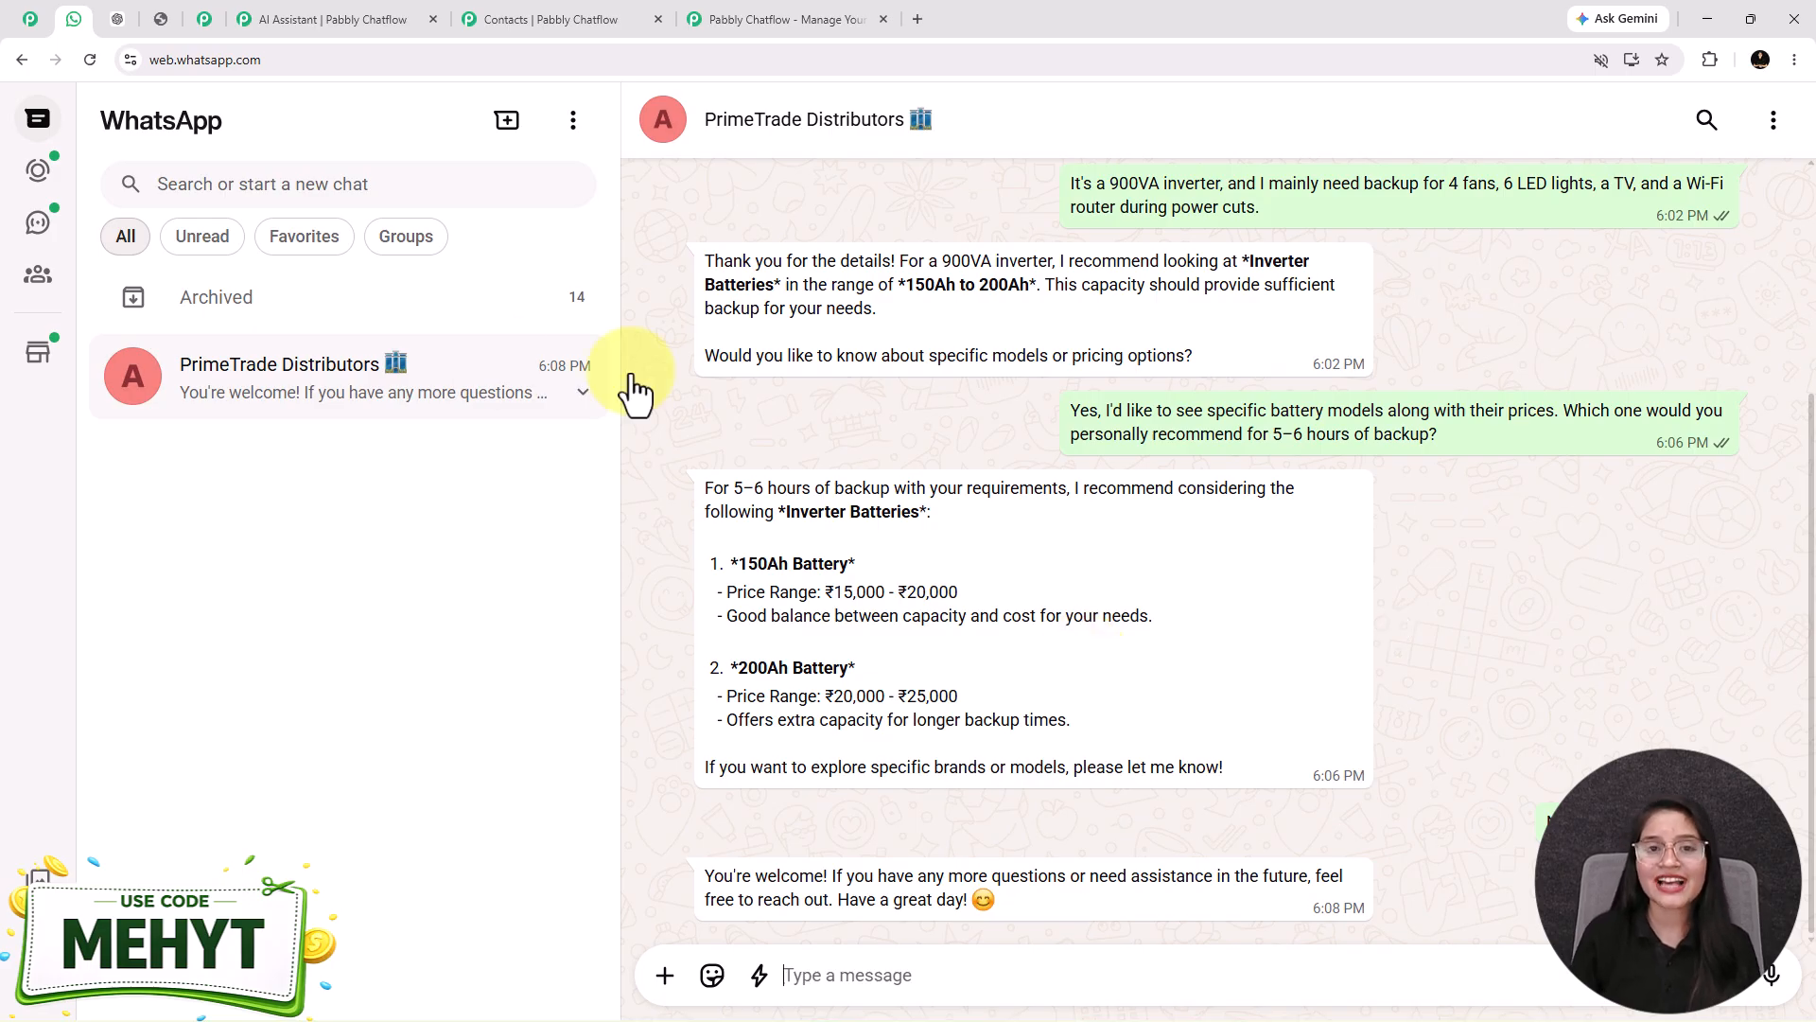
click(785, 19)
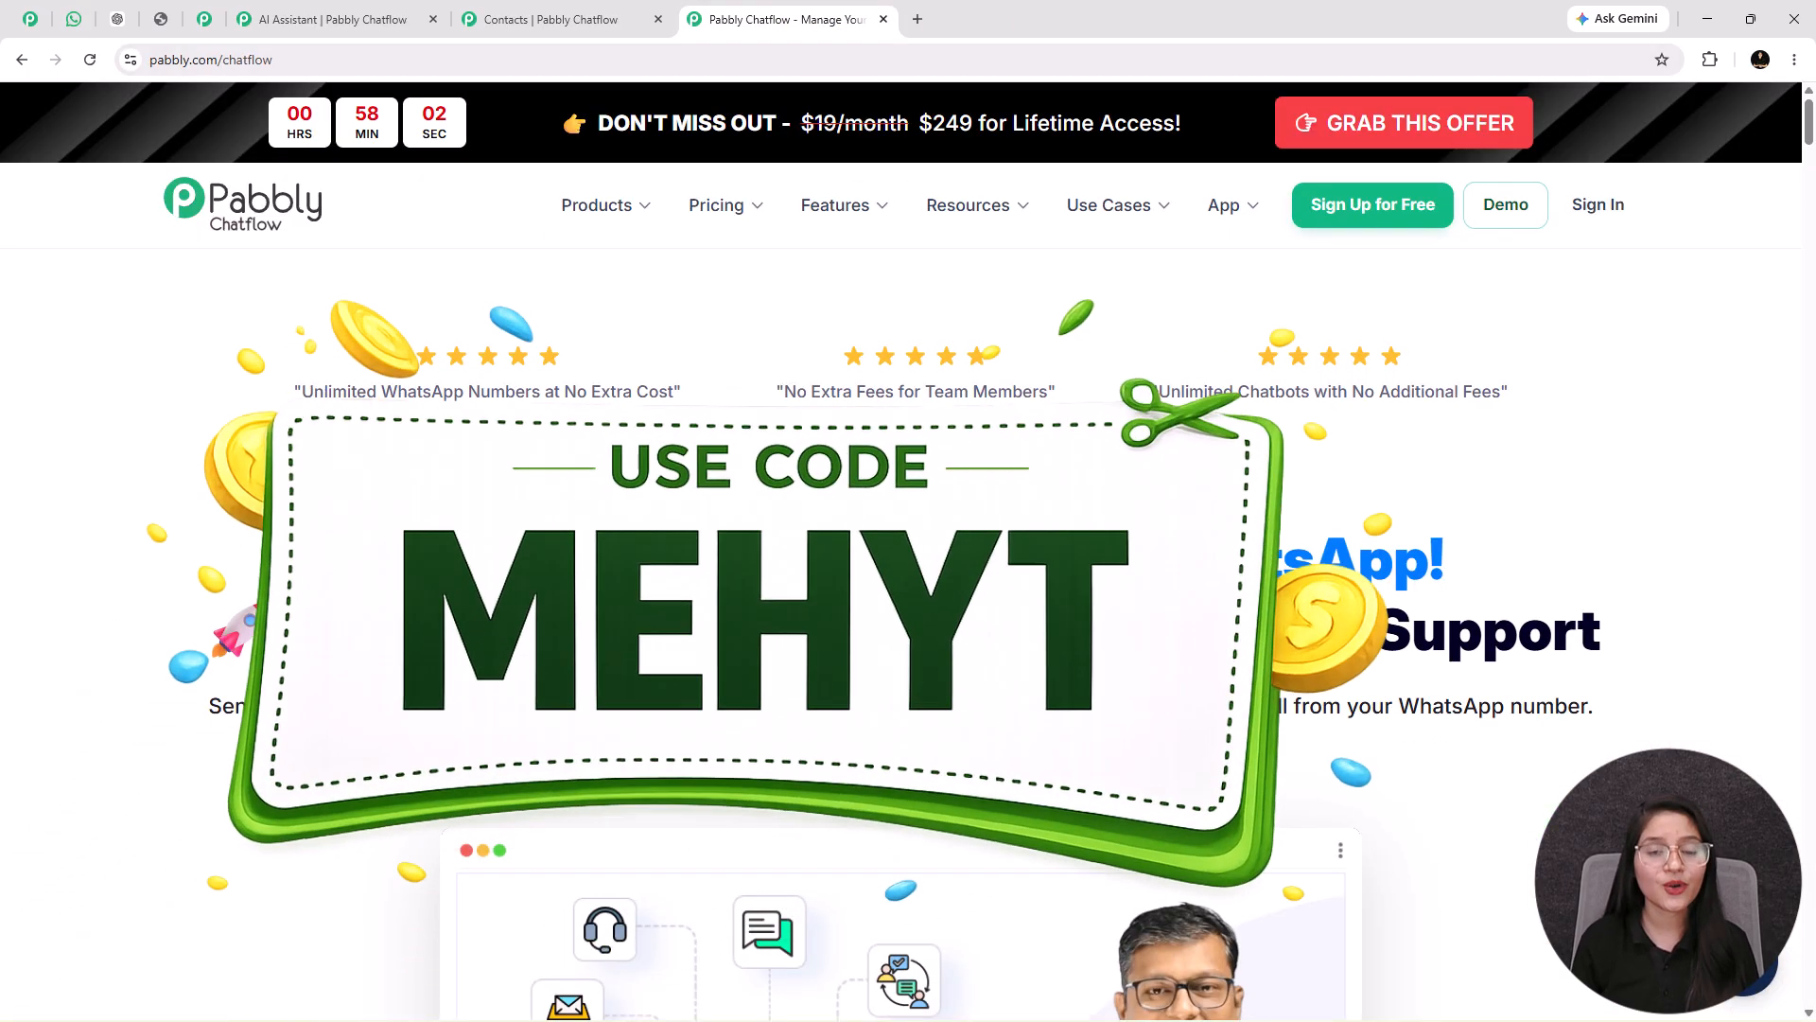